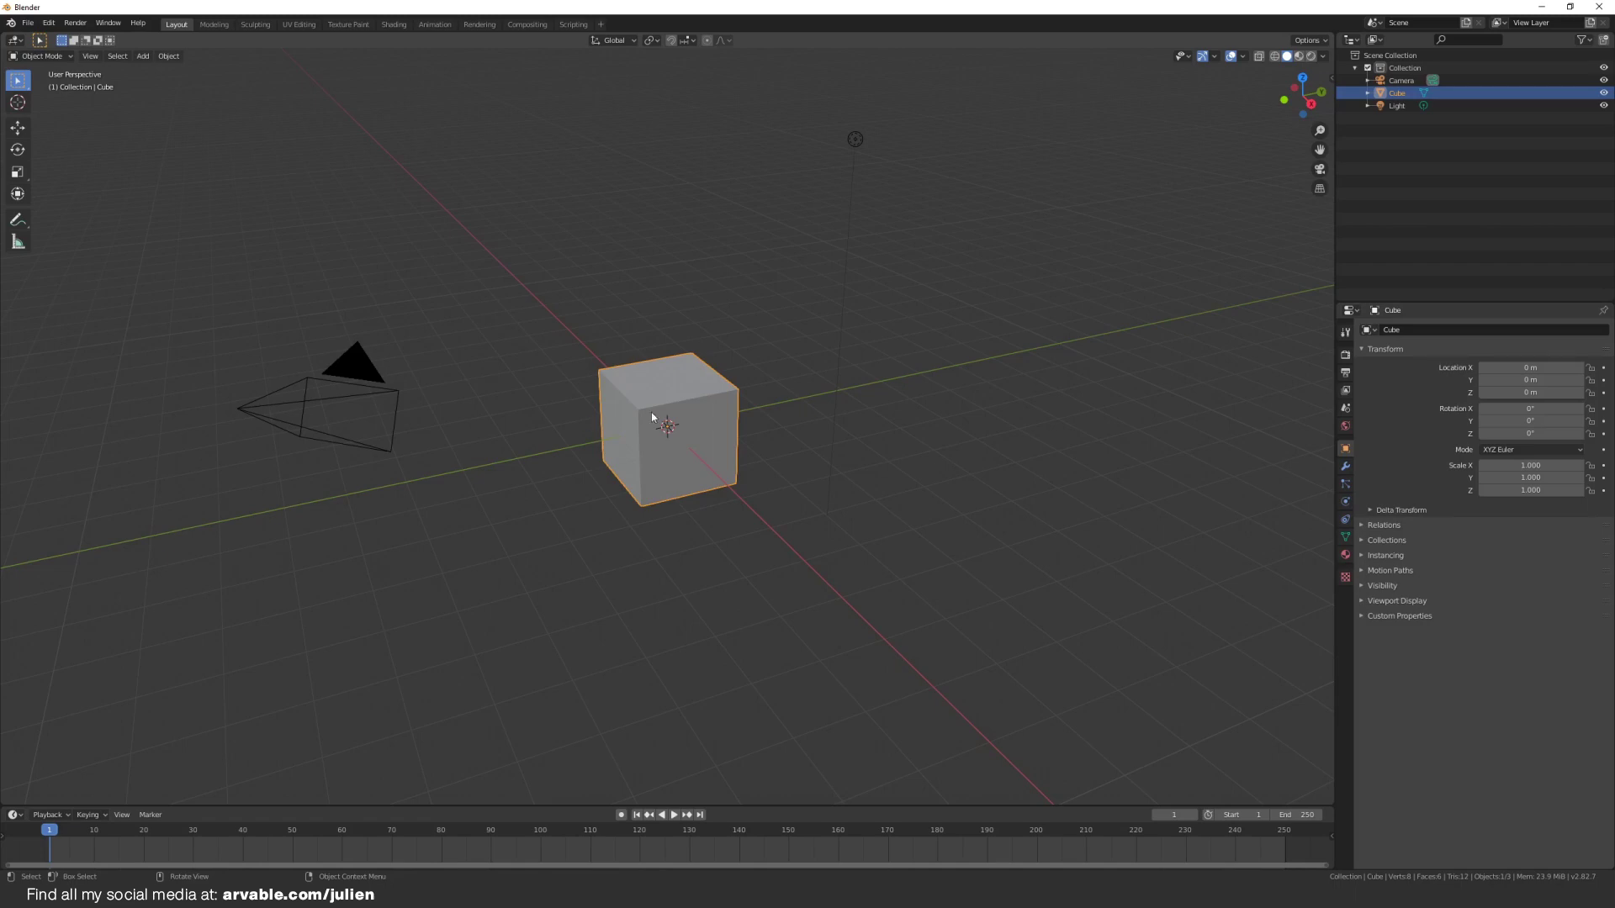
Step: Delete the default cube and add a plane mesh
key("Delete")
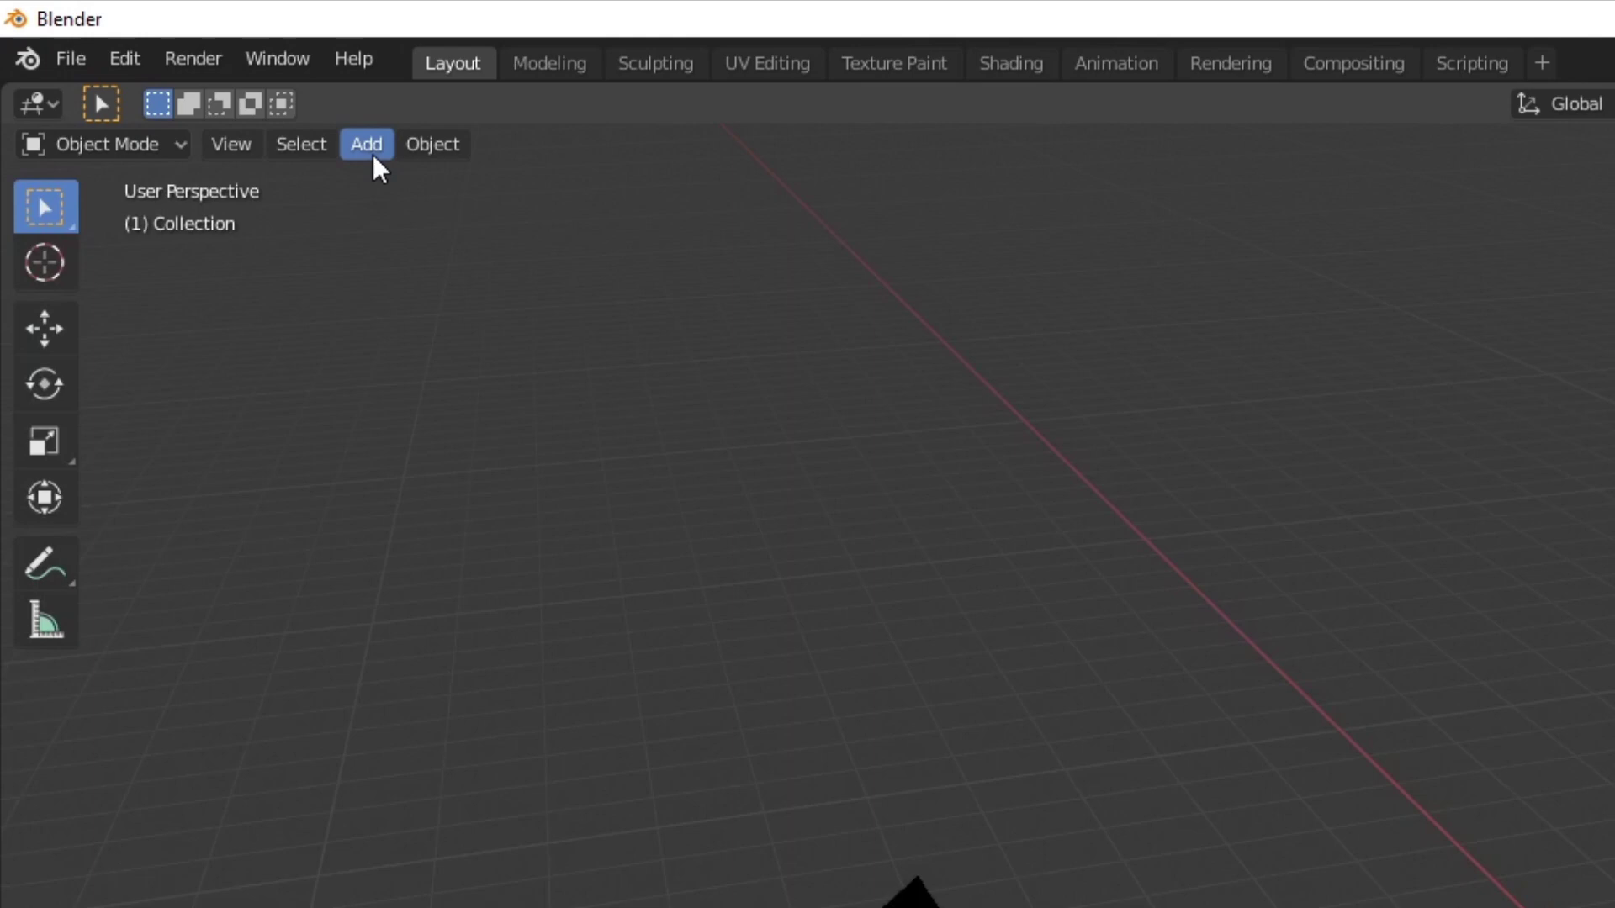
left_click(143, 57)
mouse_move(160, 71)
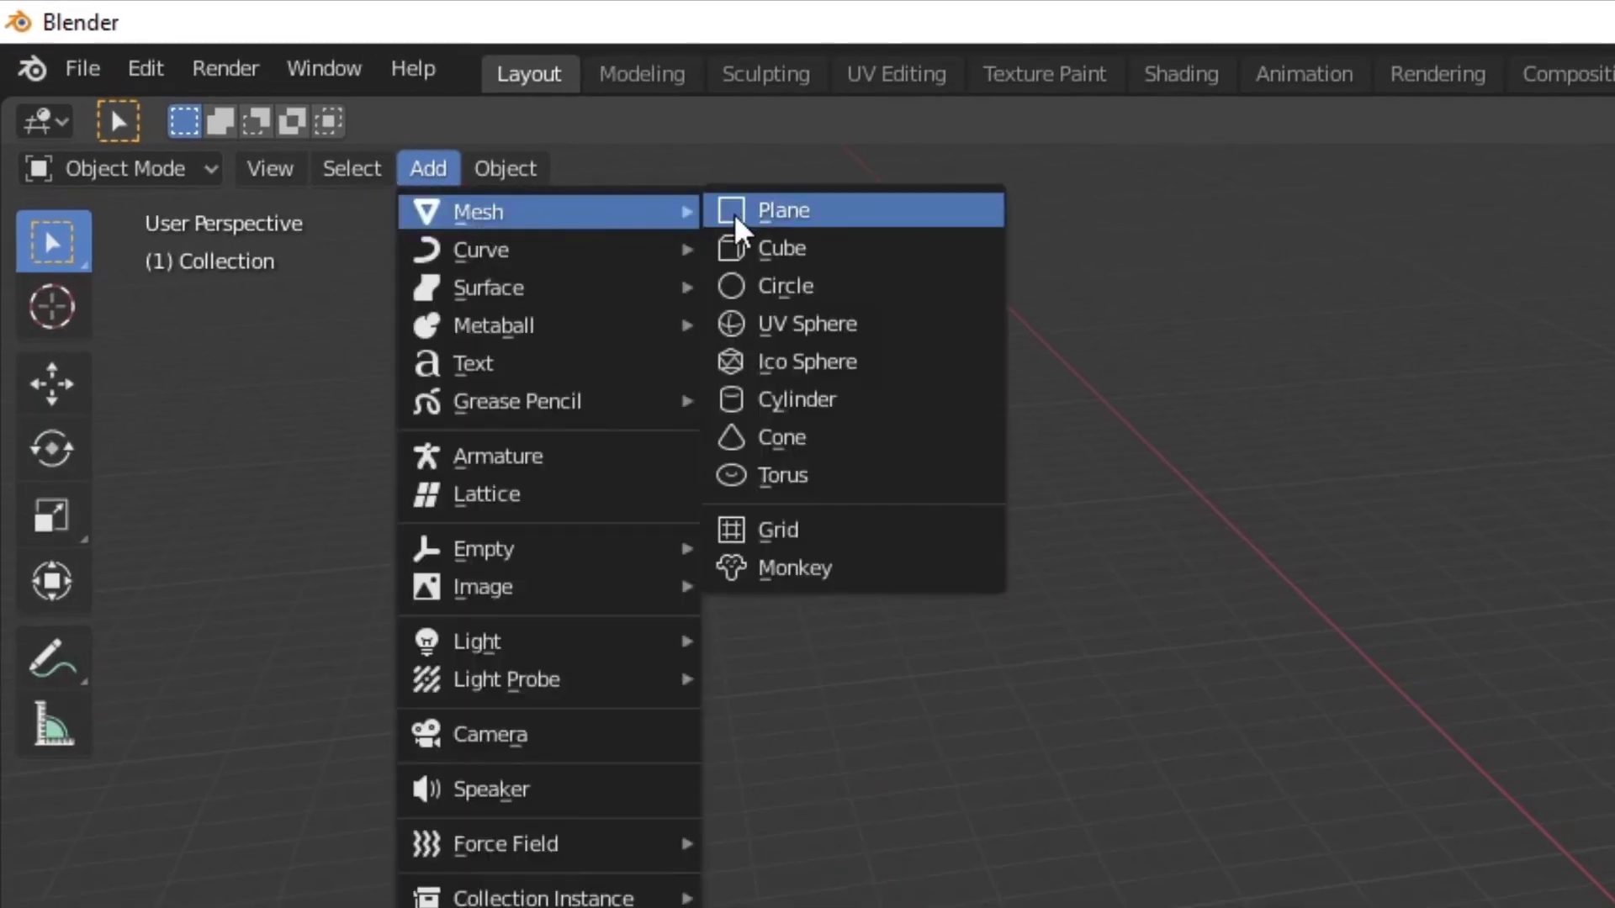
left_click(782, 210)
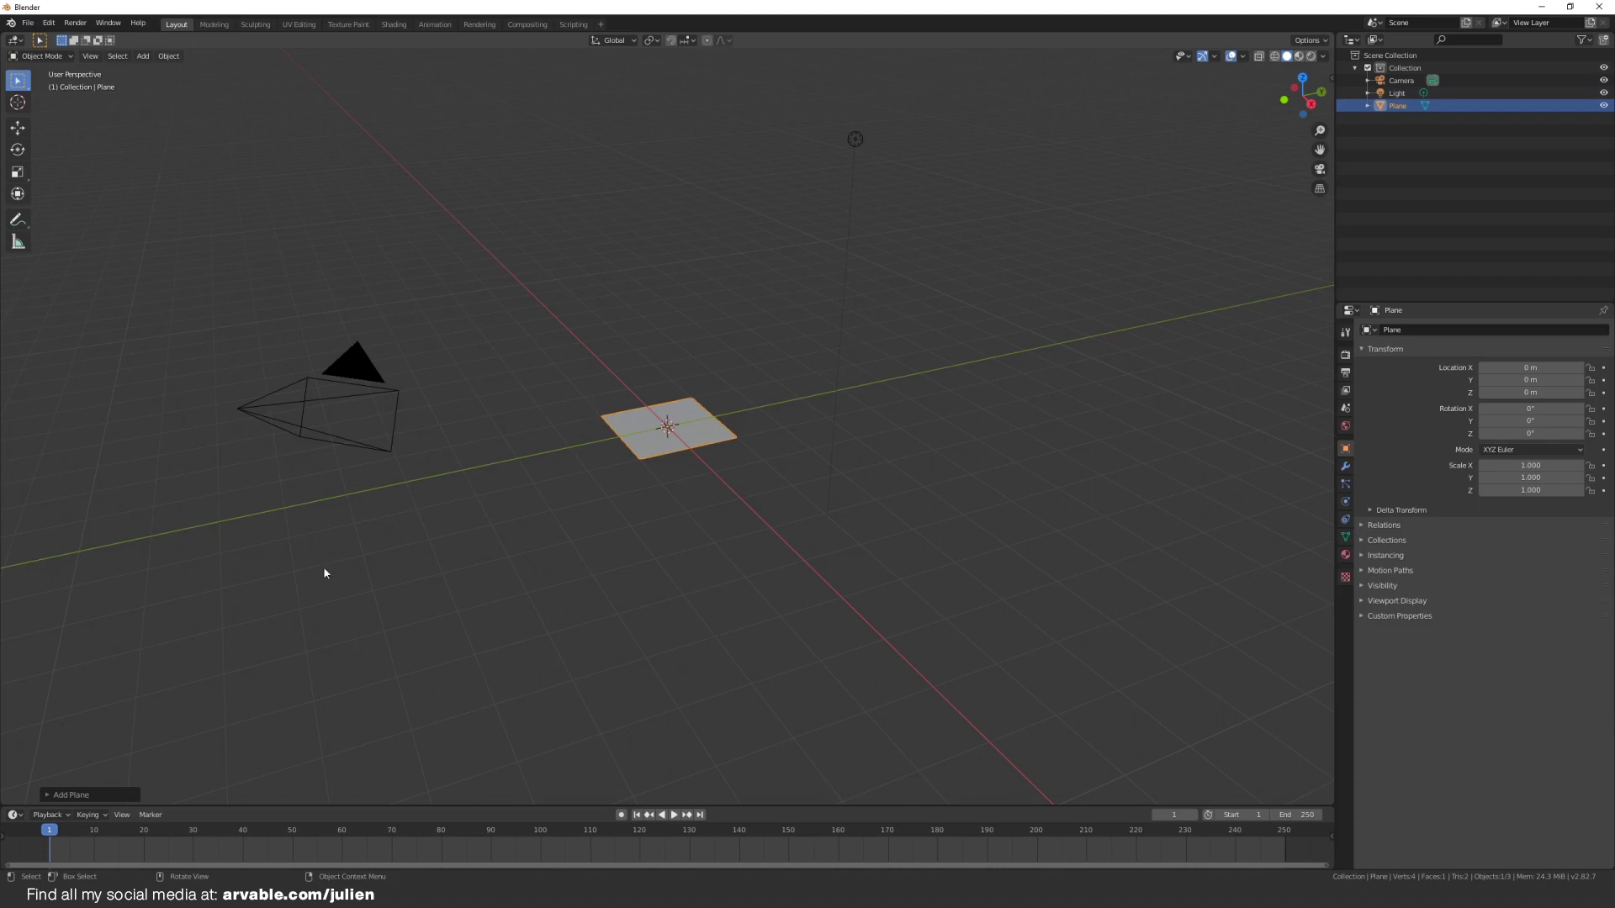
Step: Set the new plane's size to 0.5 m and X rotation to 90°
left_click(76, 795)
left_click(180, 687)
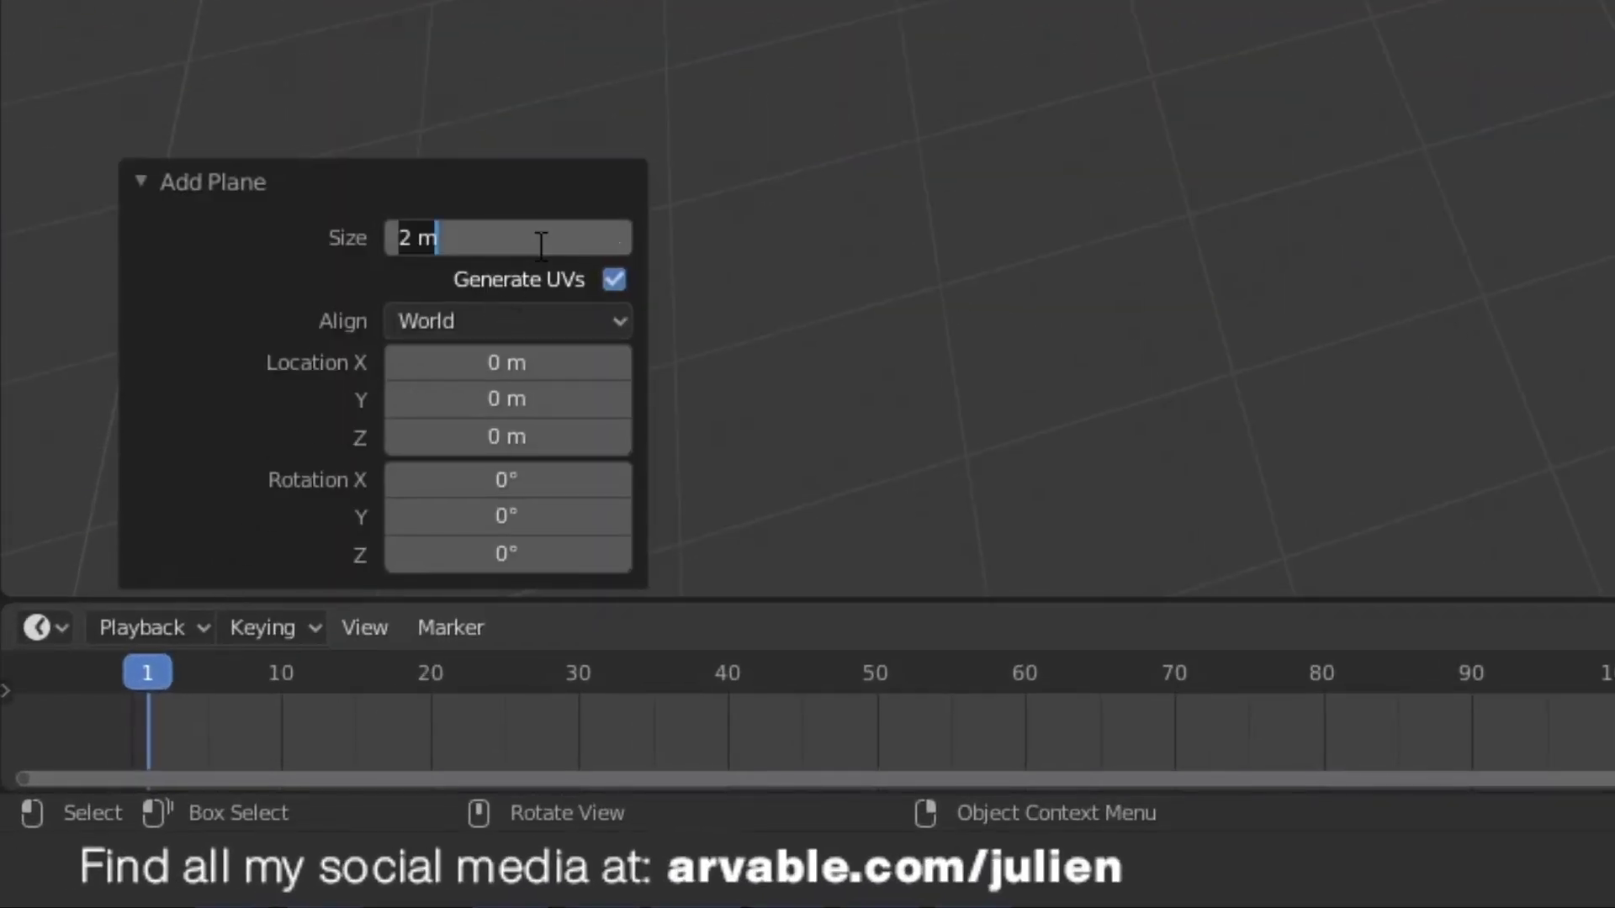
type("0.5")
key("Return")
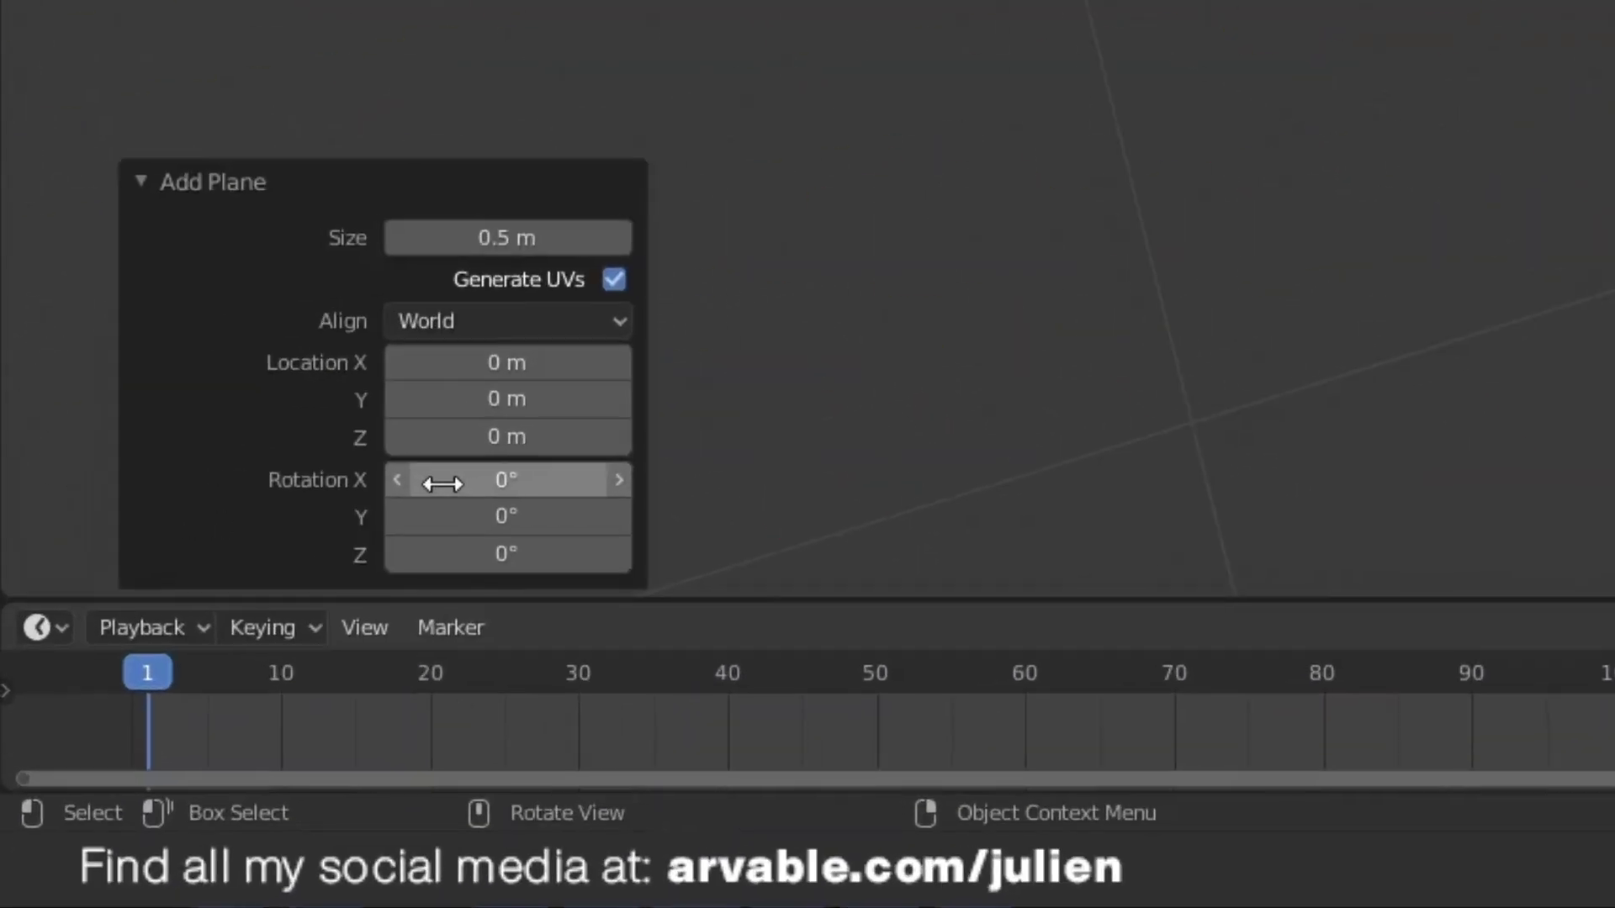
left_click(143, 765)
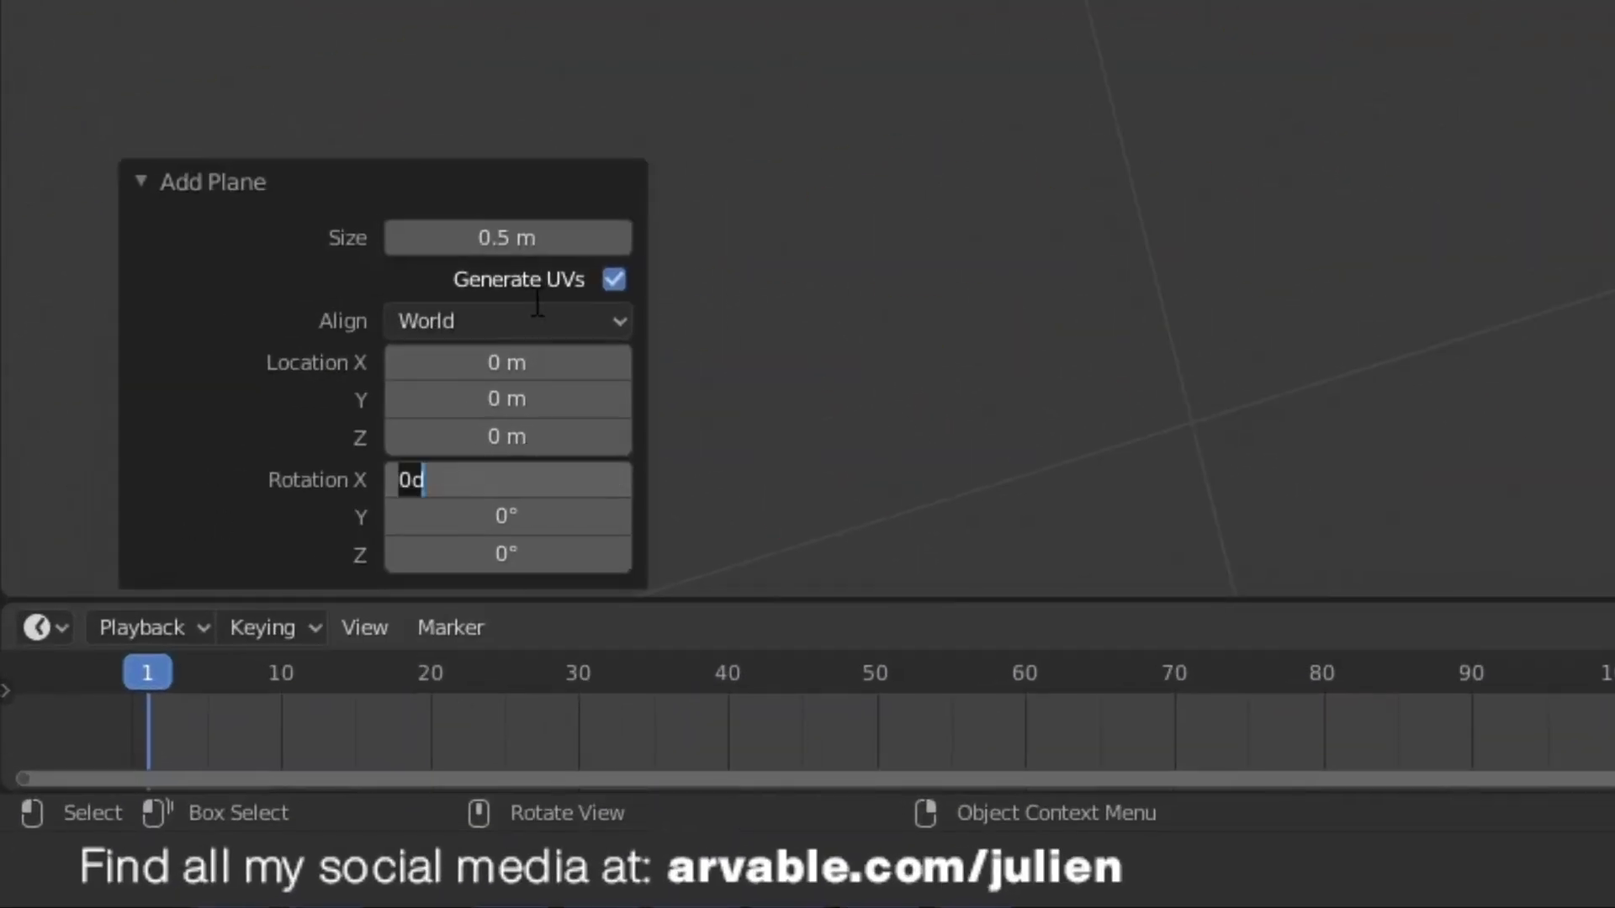
type("90")
key("Return")
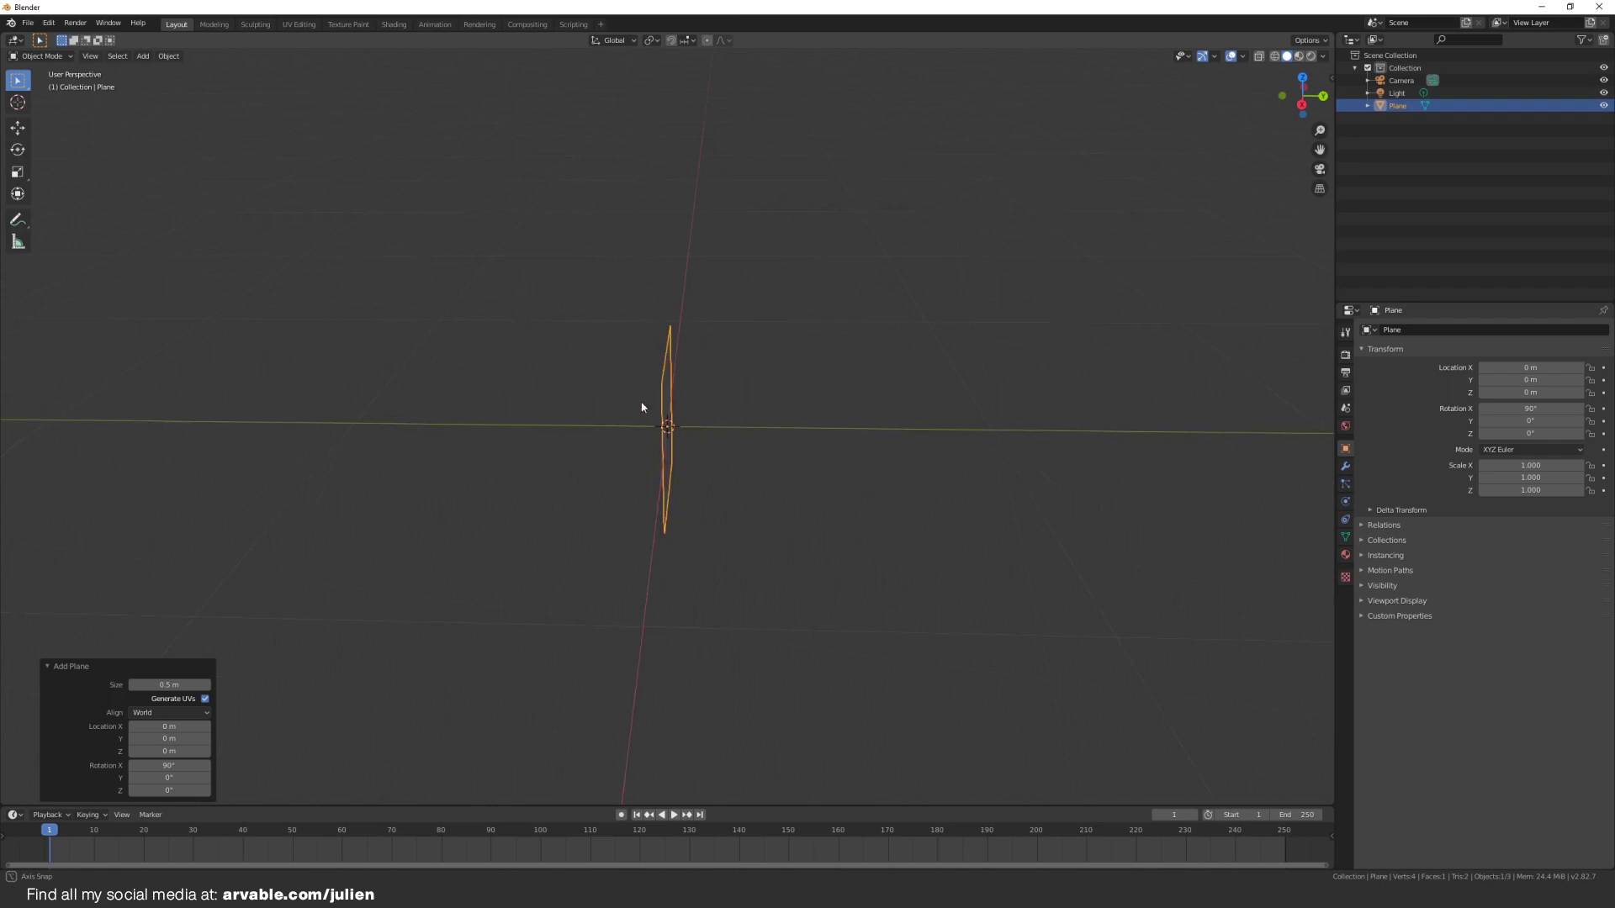
middle_click_drag(642, 408, 702, 387)
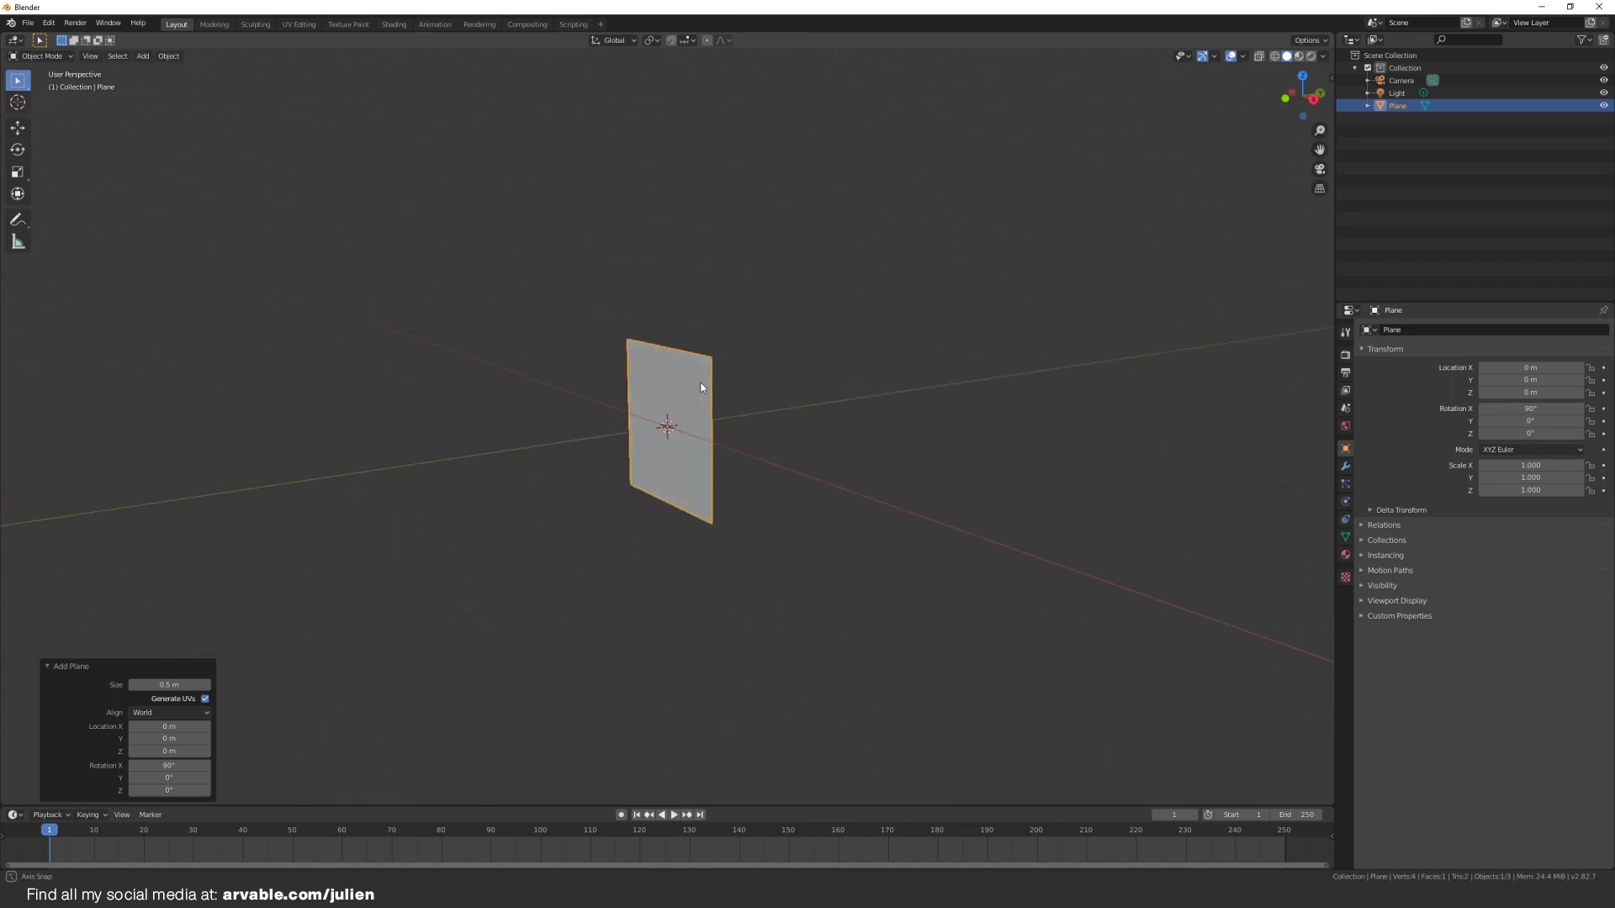
Step: Add an Array modifier to the plane with a count of 64
left_click(1345, 466)
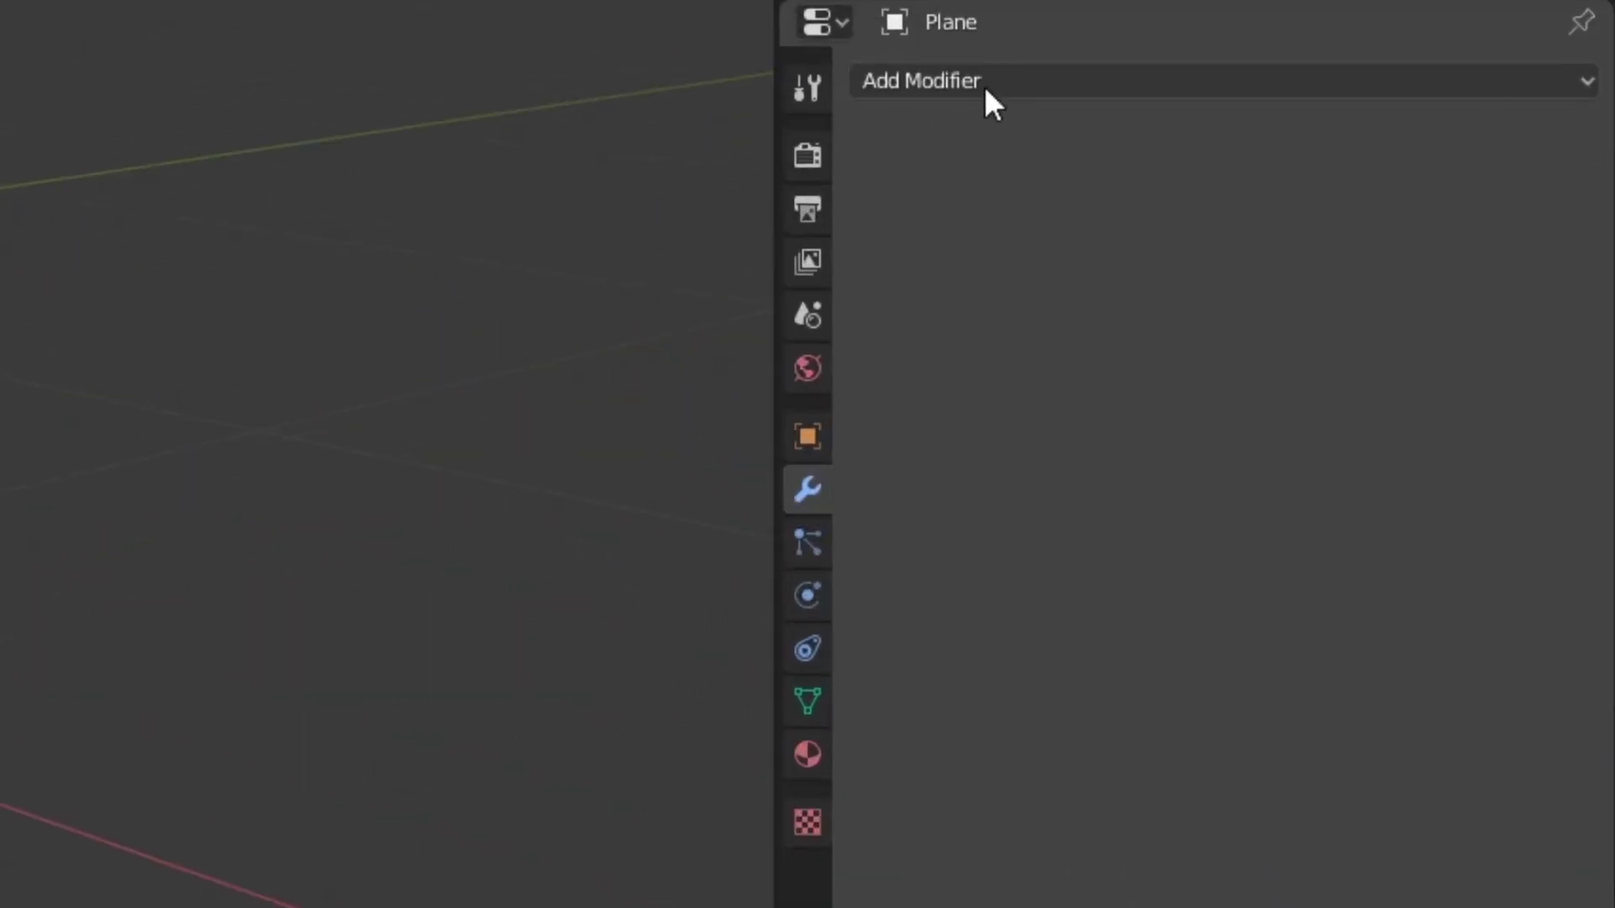
left_click(984, 86)
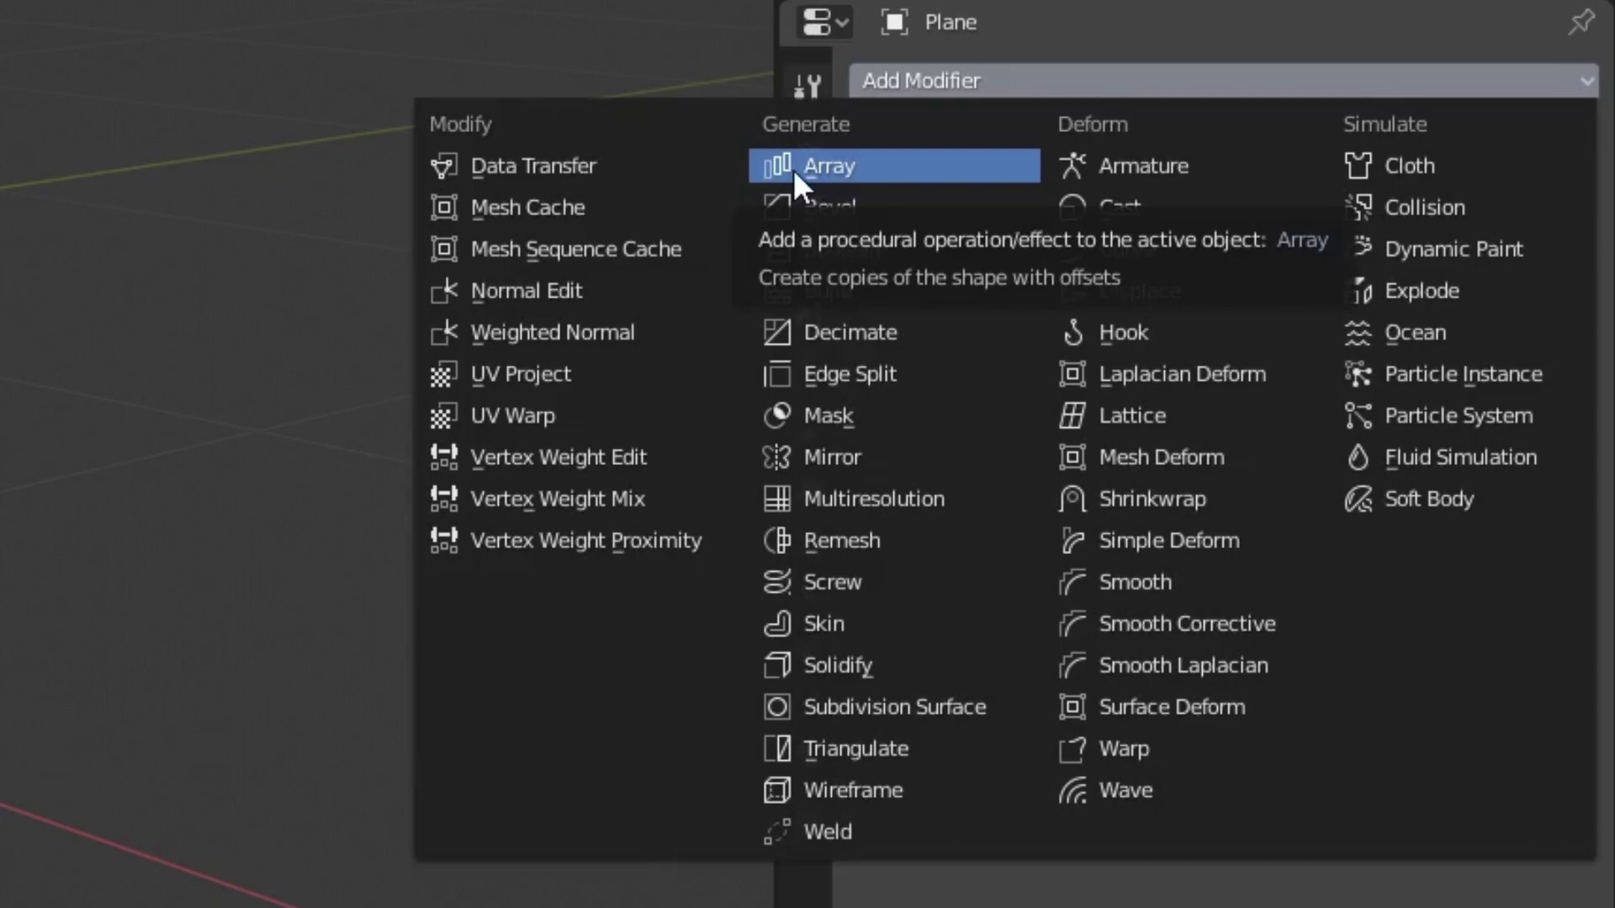
left_click(794, 169)
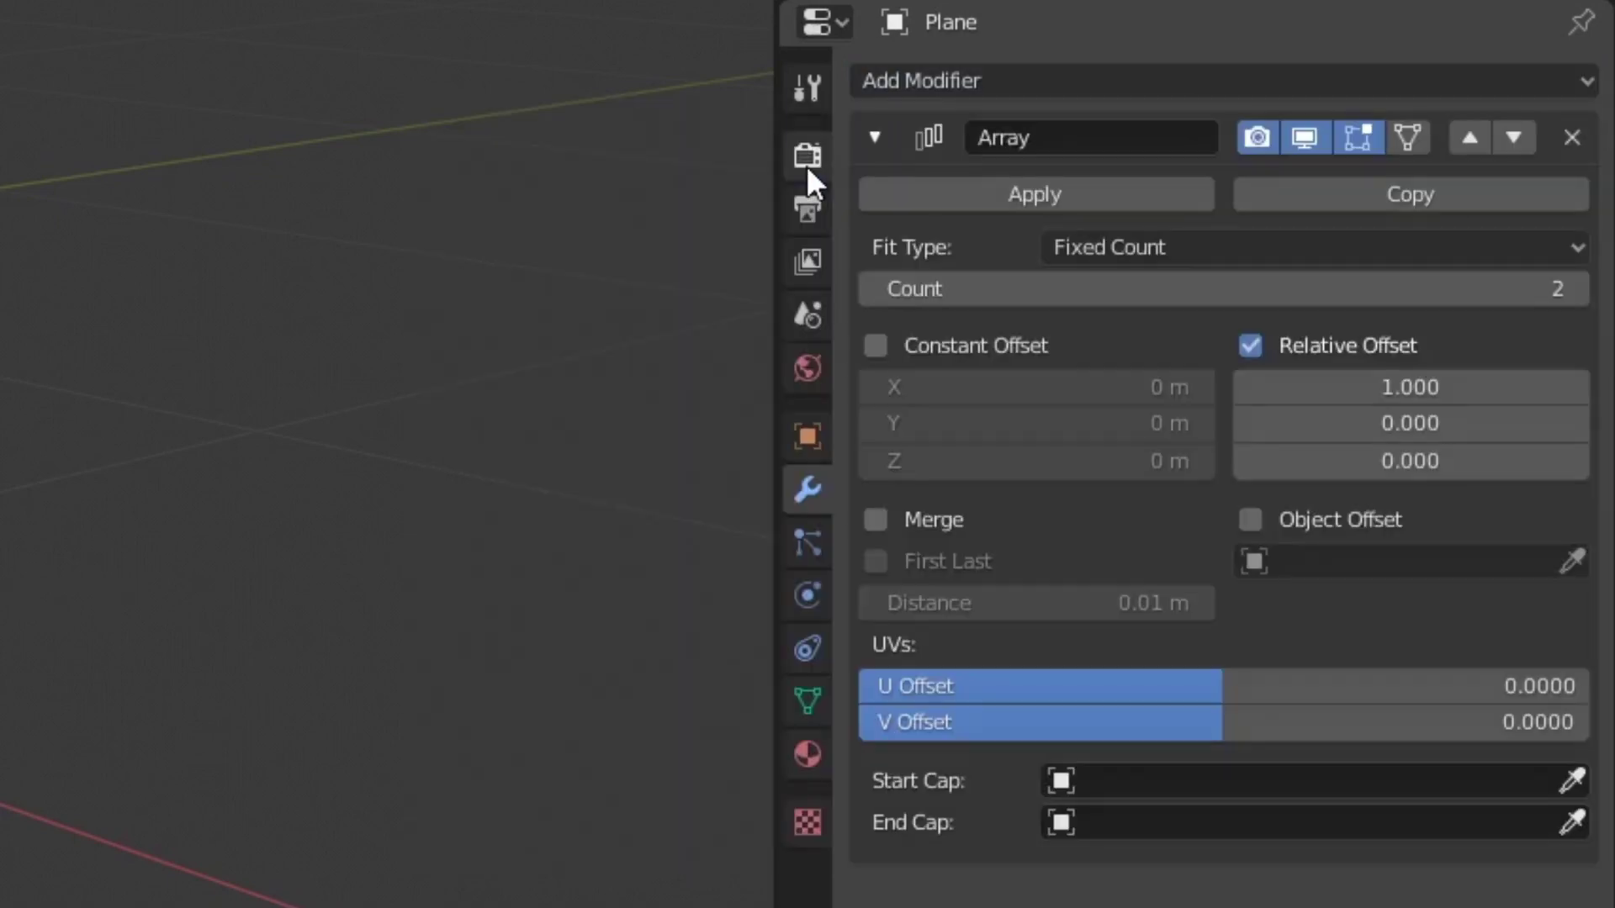
left_click(1006, 288)
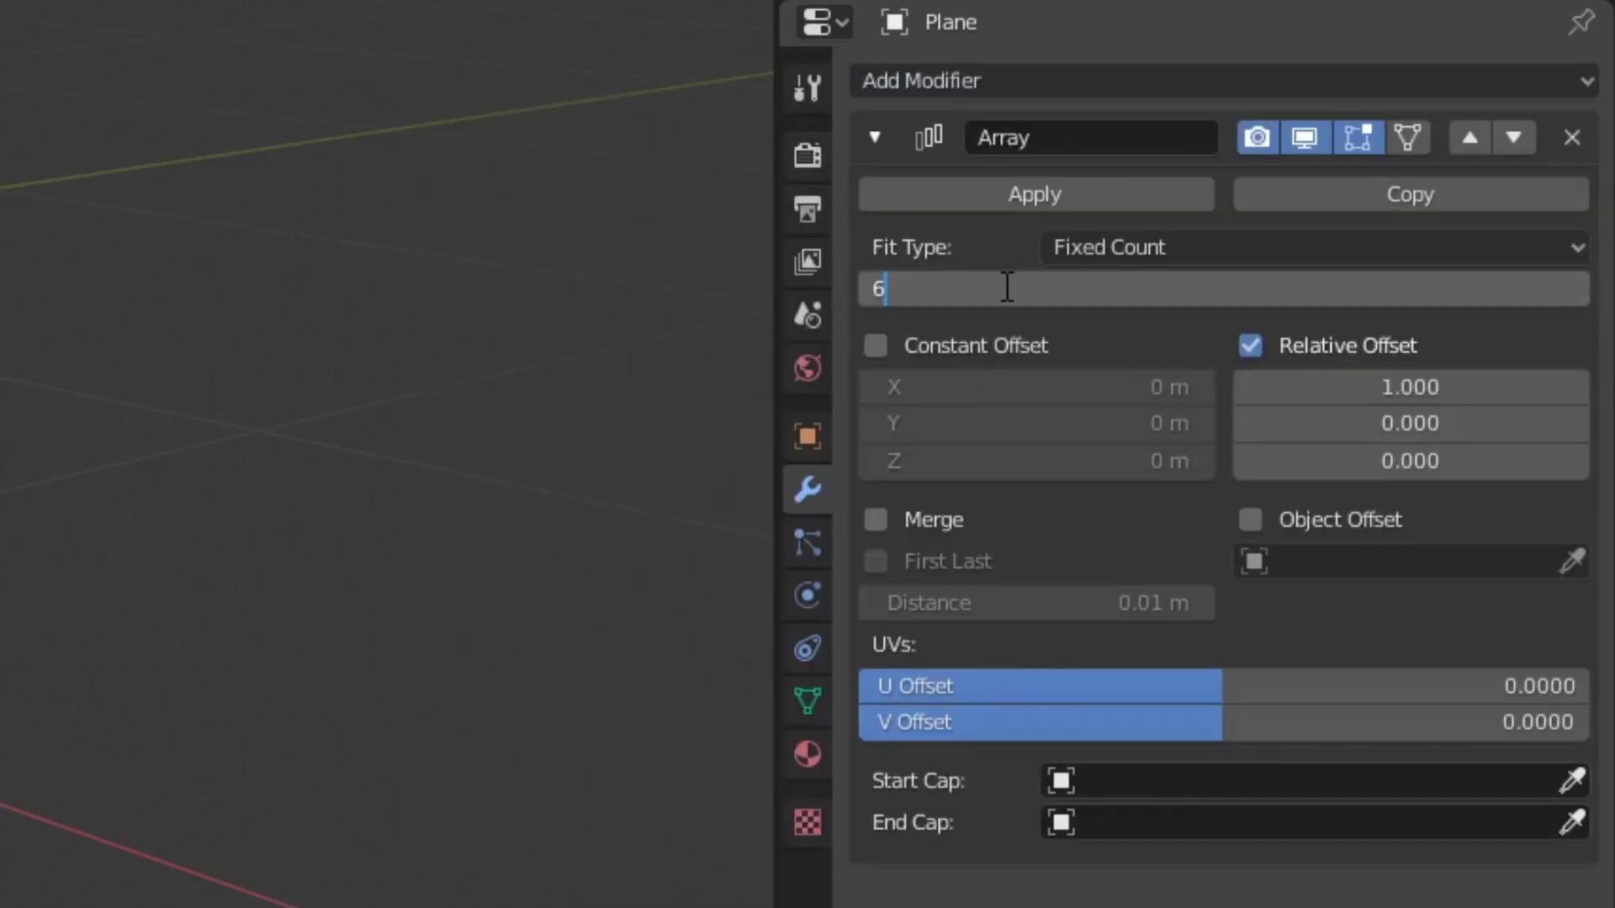
key("Return")
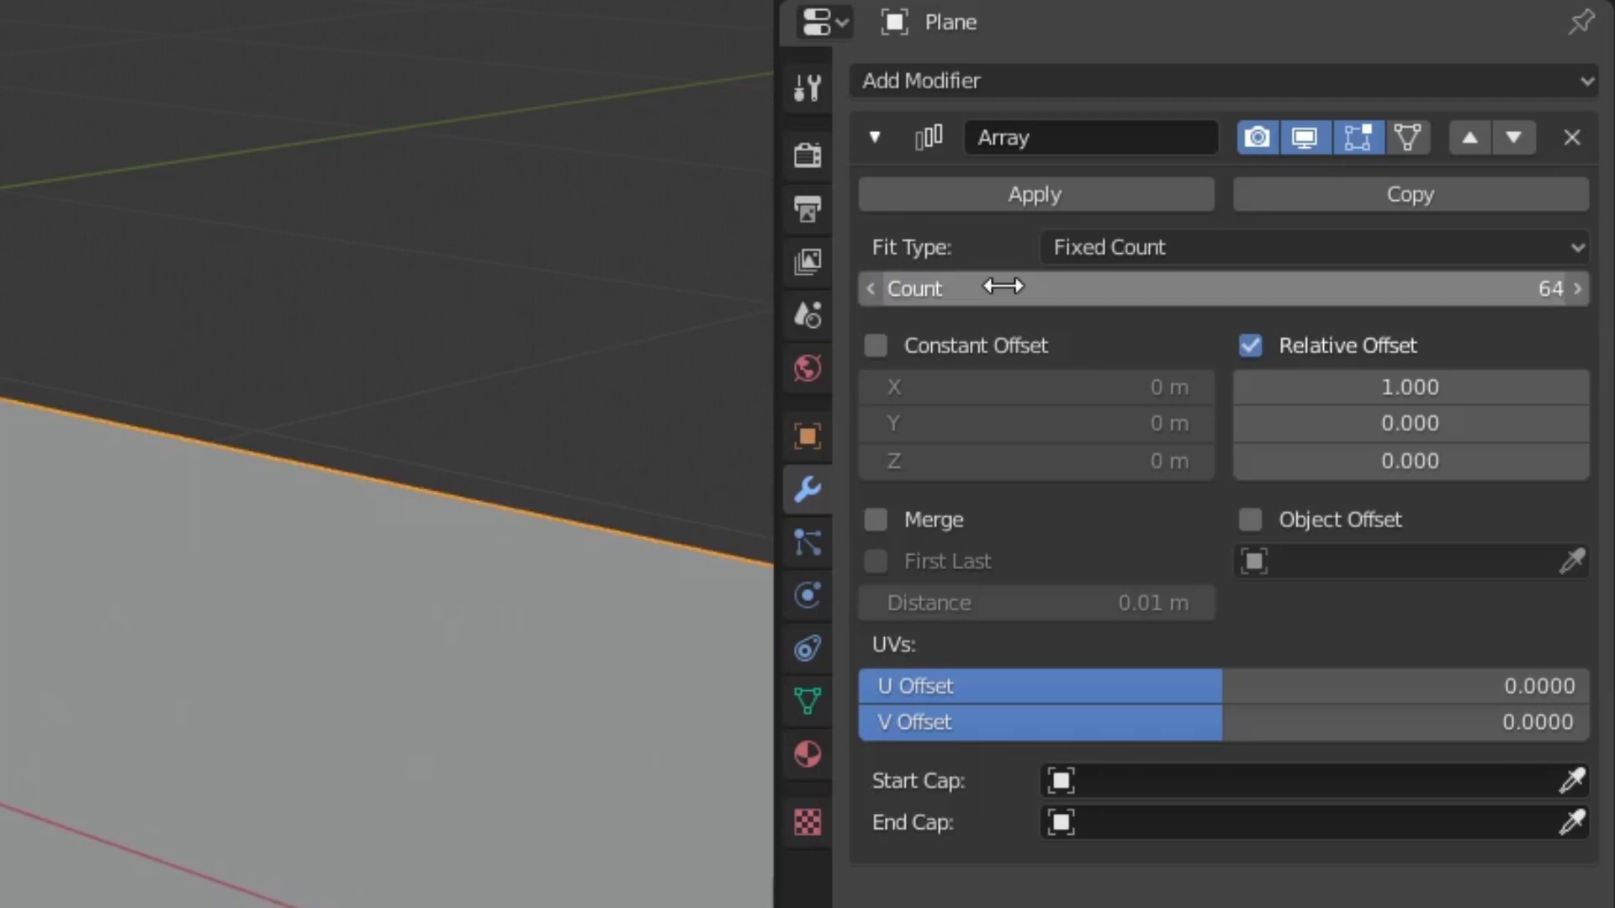
Step: Replace relative offset with a 0.02 m constant Z offset and apply the Array modifier
left_click(1250, 345)
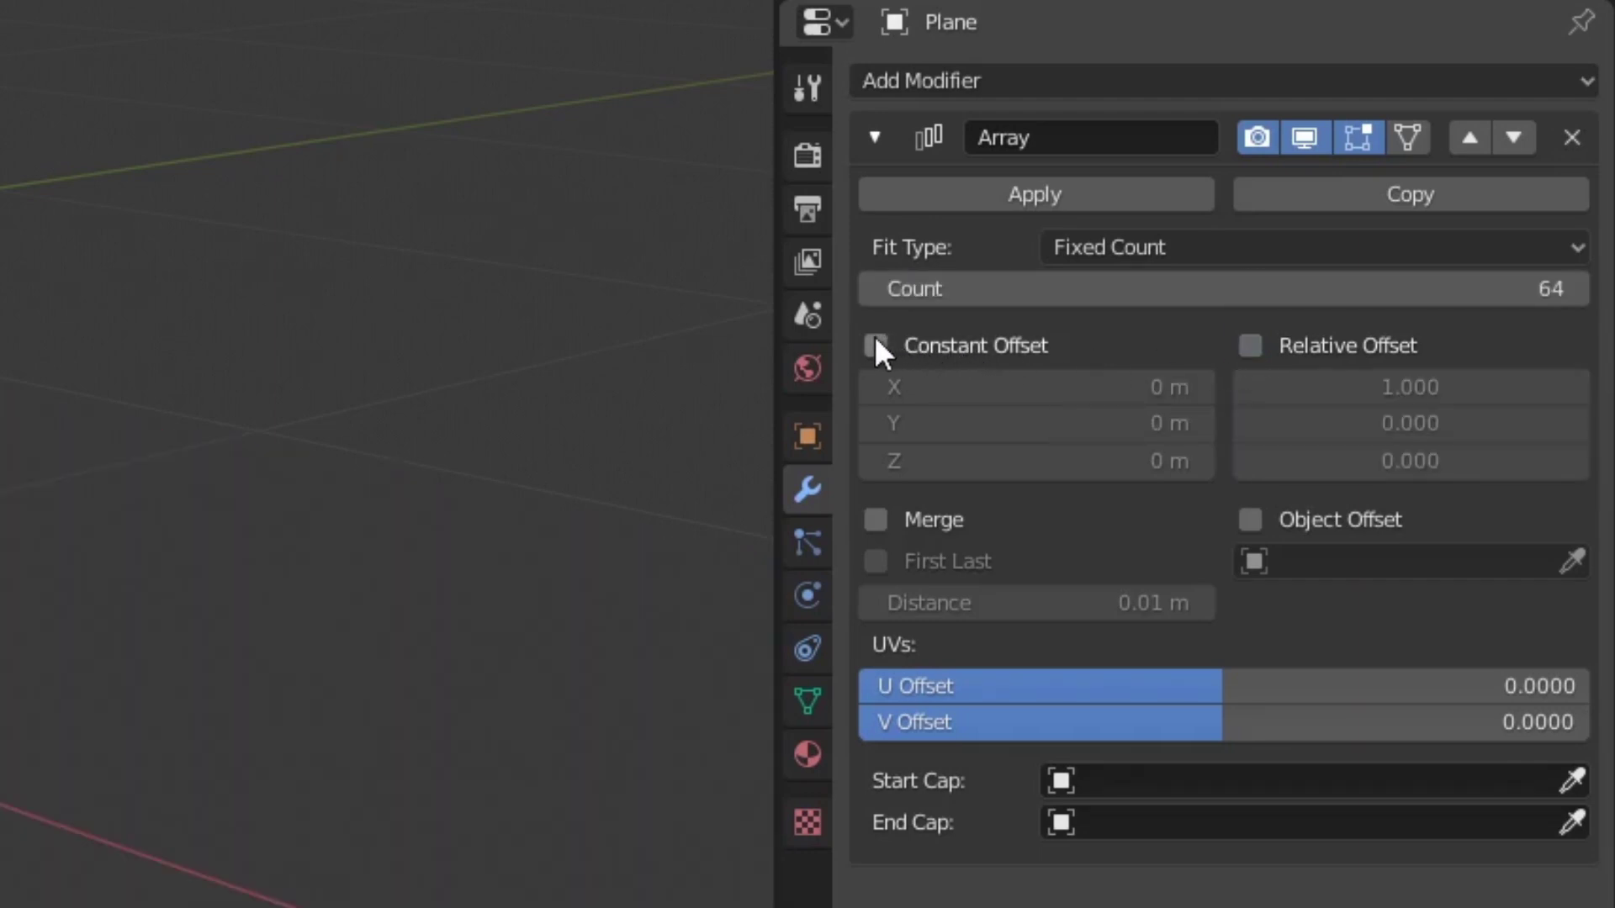
left_click(873, 345)
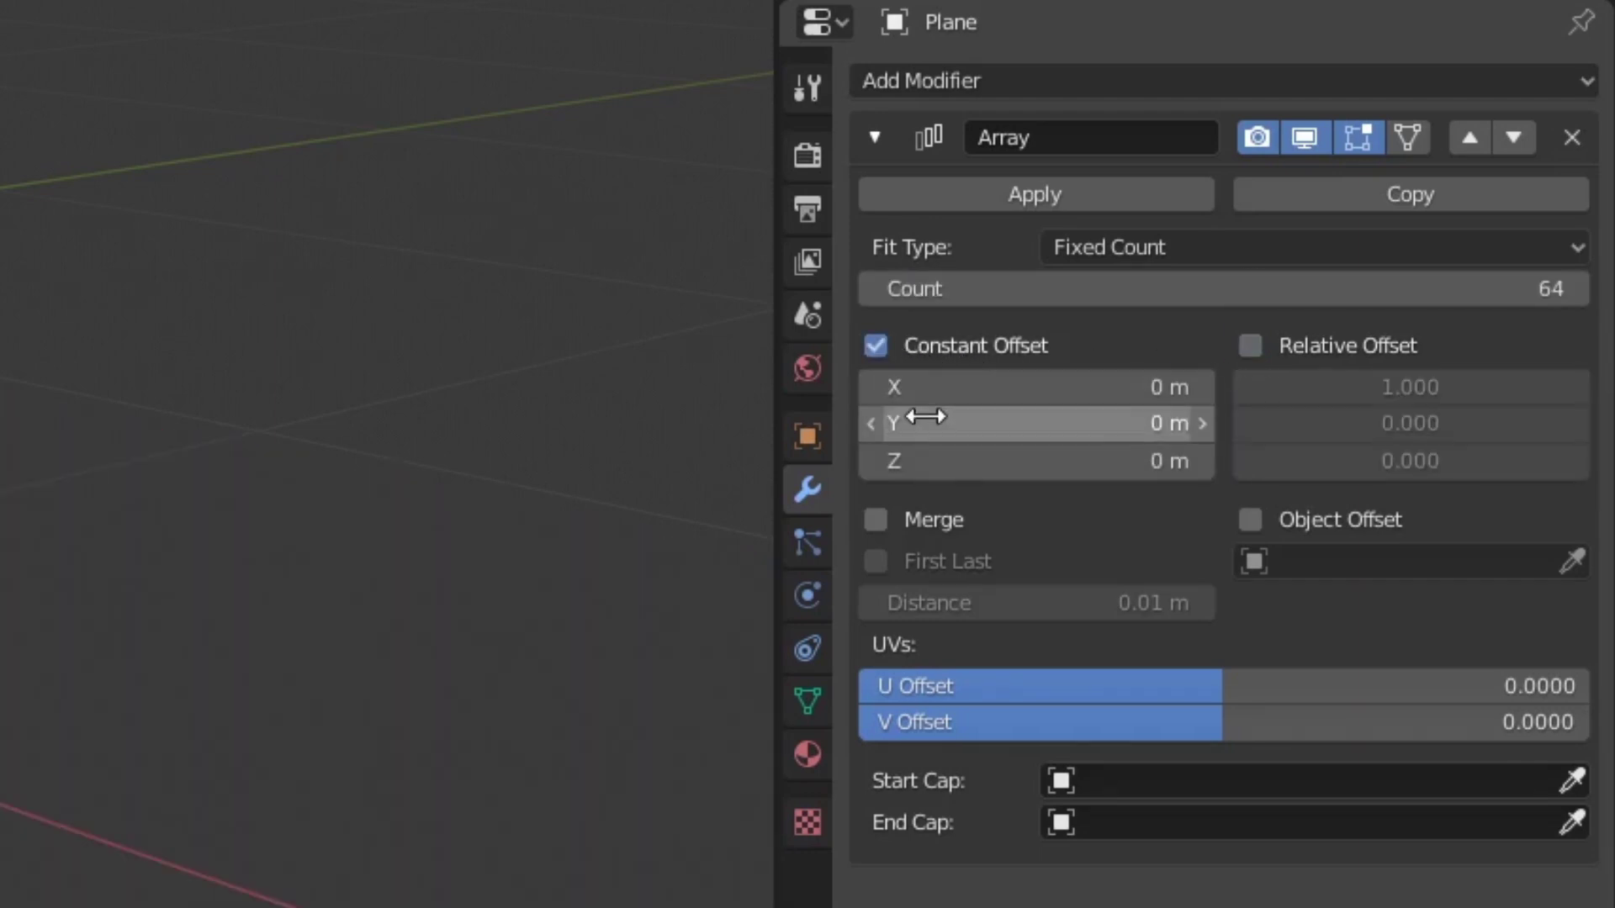
left_click(947, 461)
type("0")
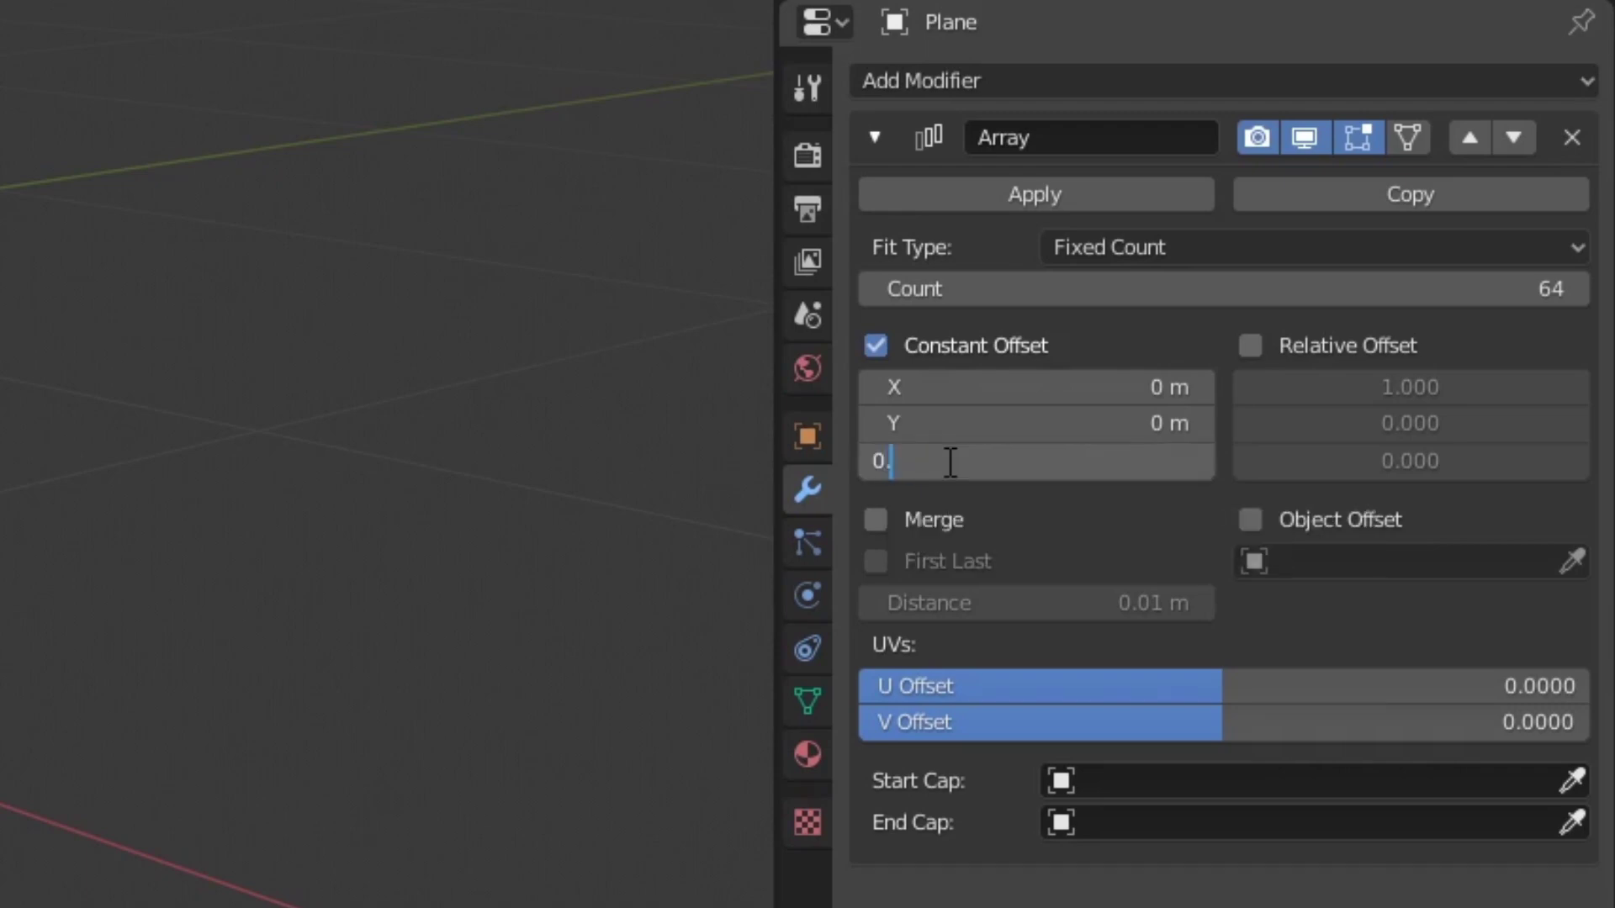
type(".02")
key("Return")
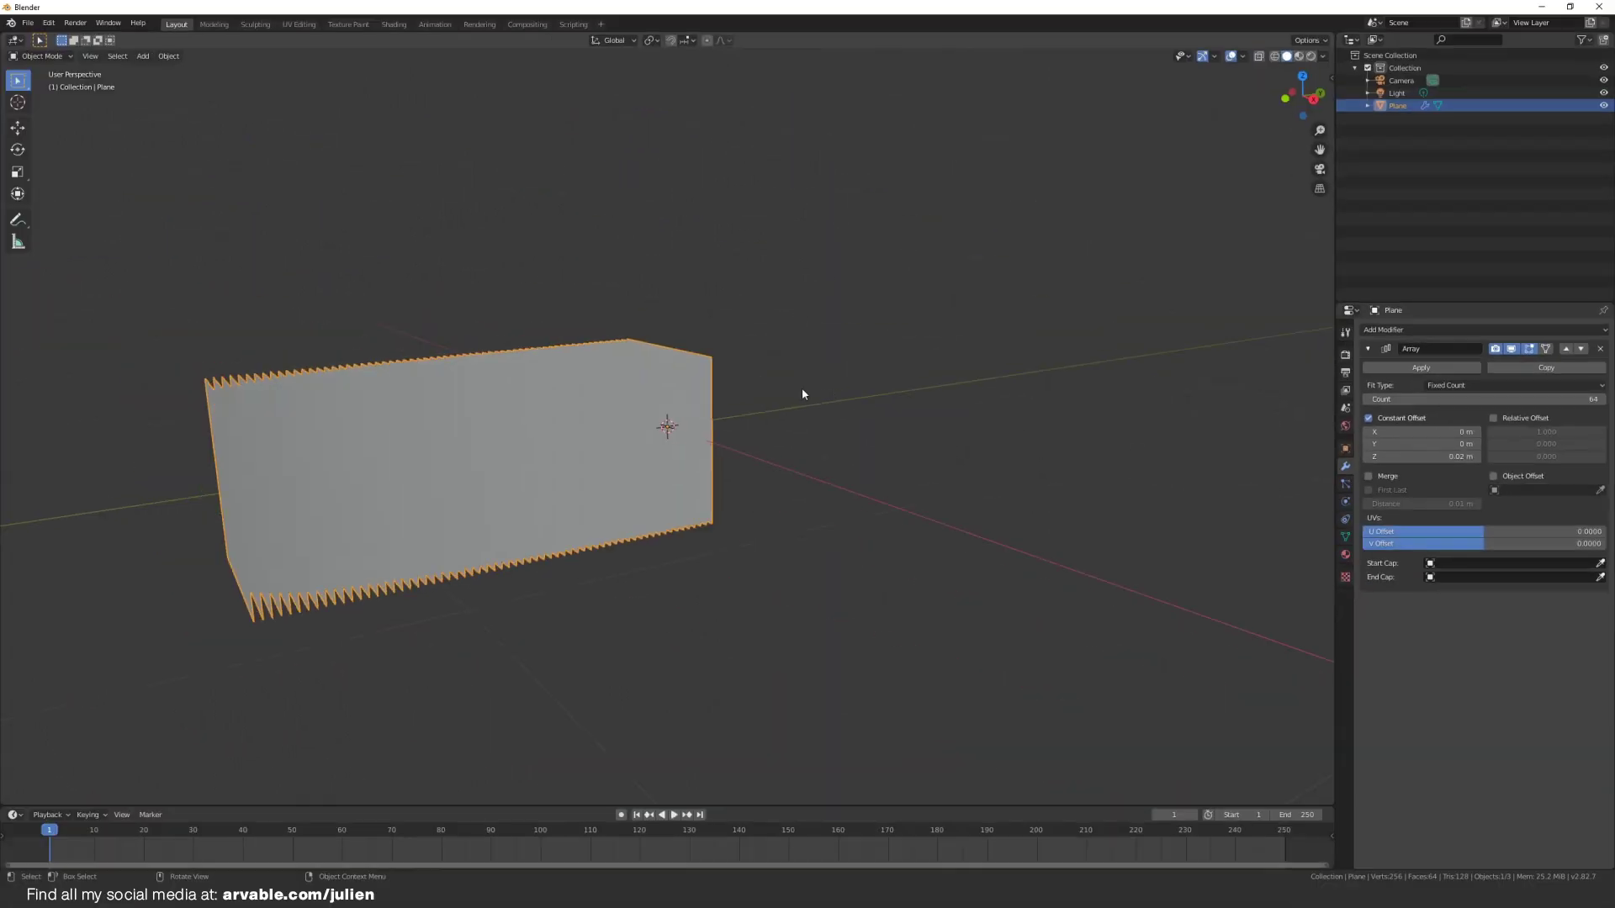
scroll(801, 395, "down", 3)
scroll(542, 398, "up", 3)
middle_click_drag(541, 398, 603, 382)
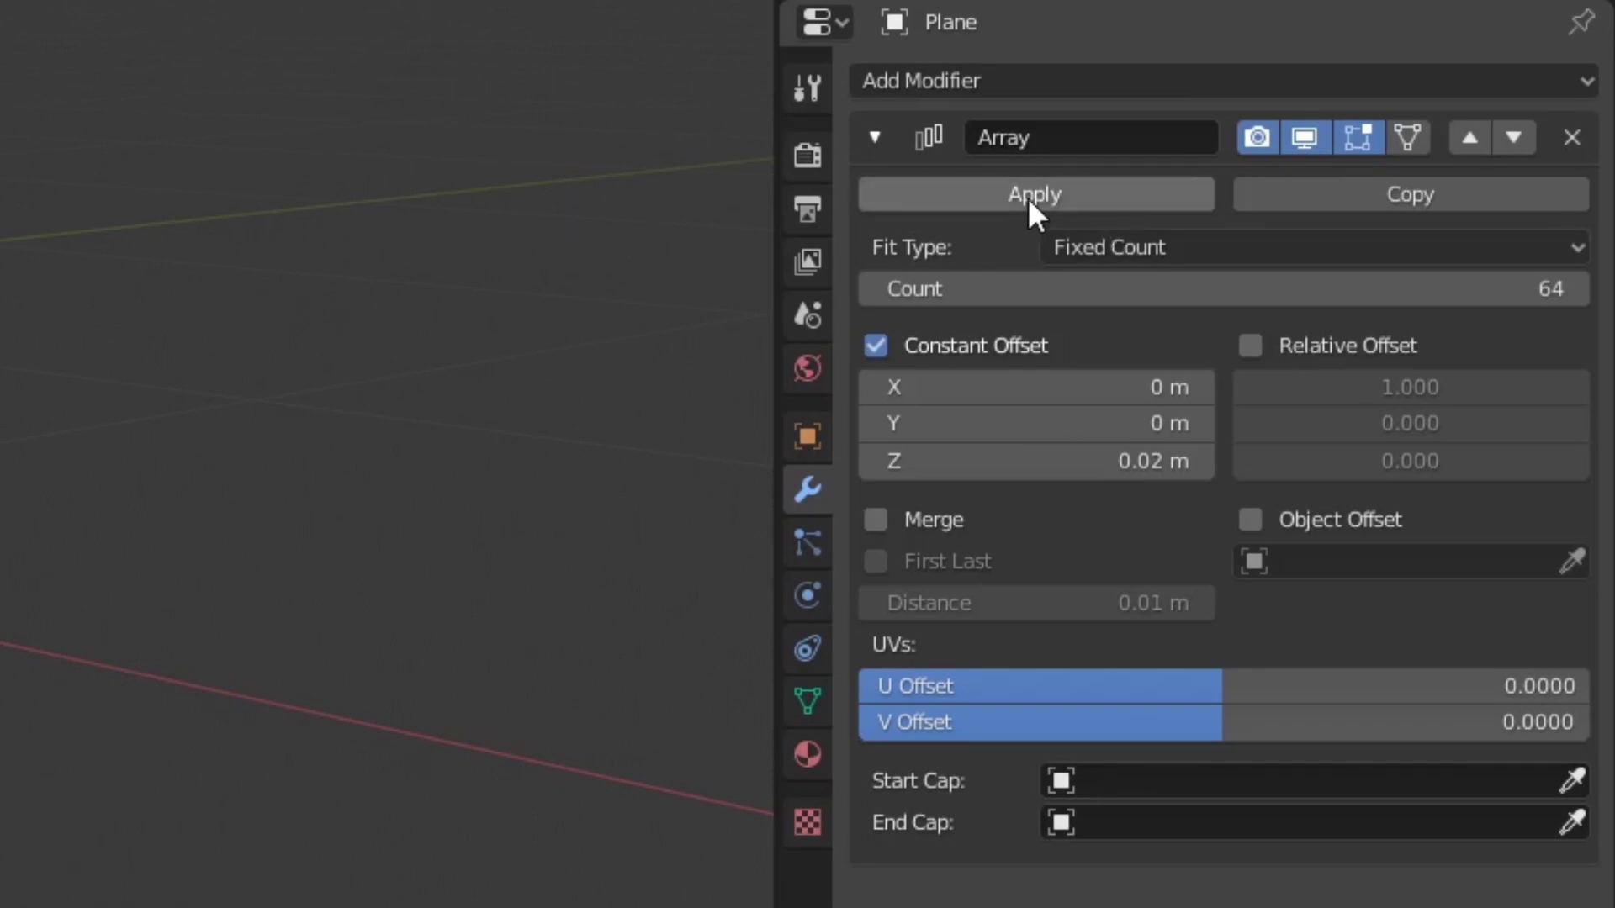
left_click(1029, 196)
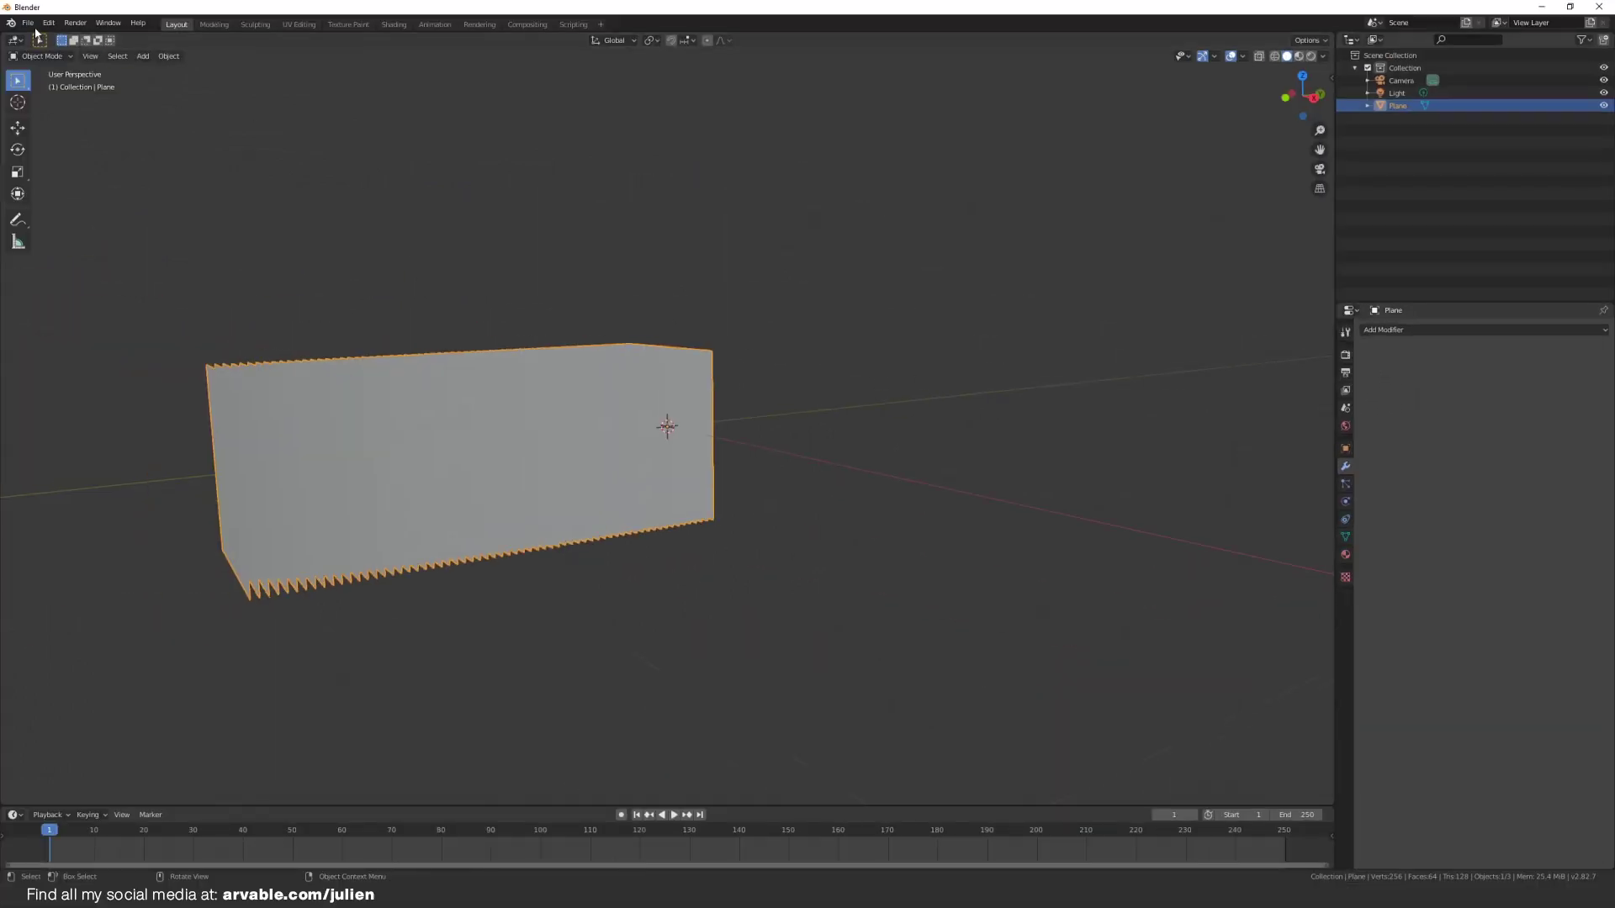
Step: Export the stack as glTF Binary '64 Planes' into the Volumetric Lightning Lens Studio folder
left_click(28, 23)
mouse_move(137, 201)
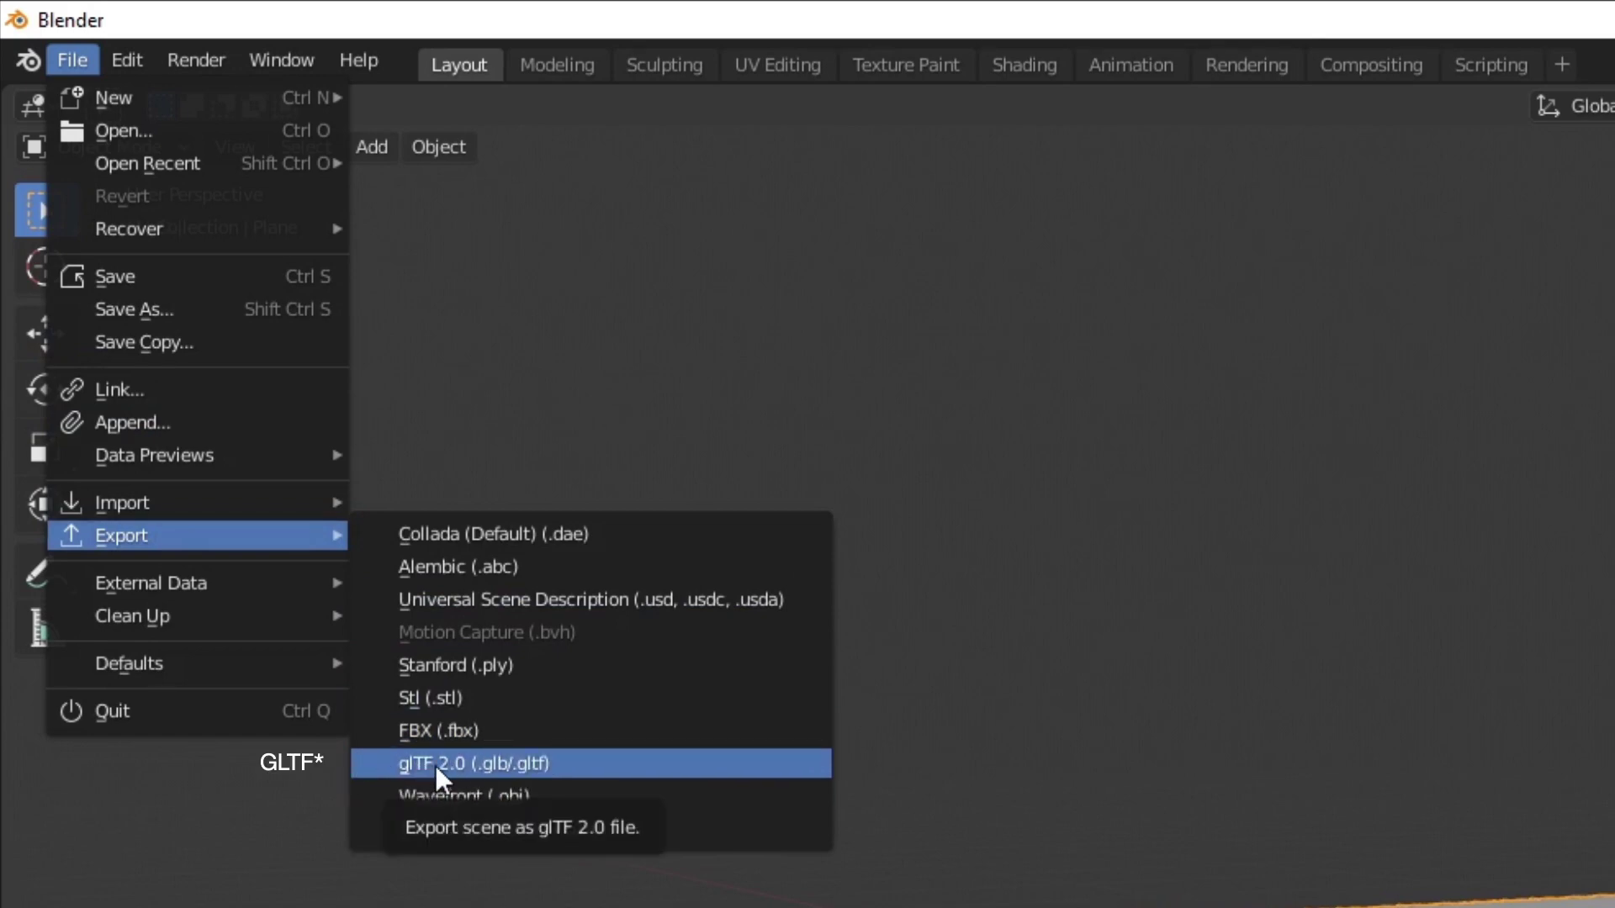
left_click(461, 764)
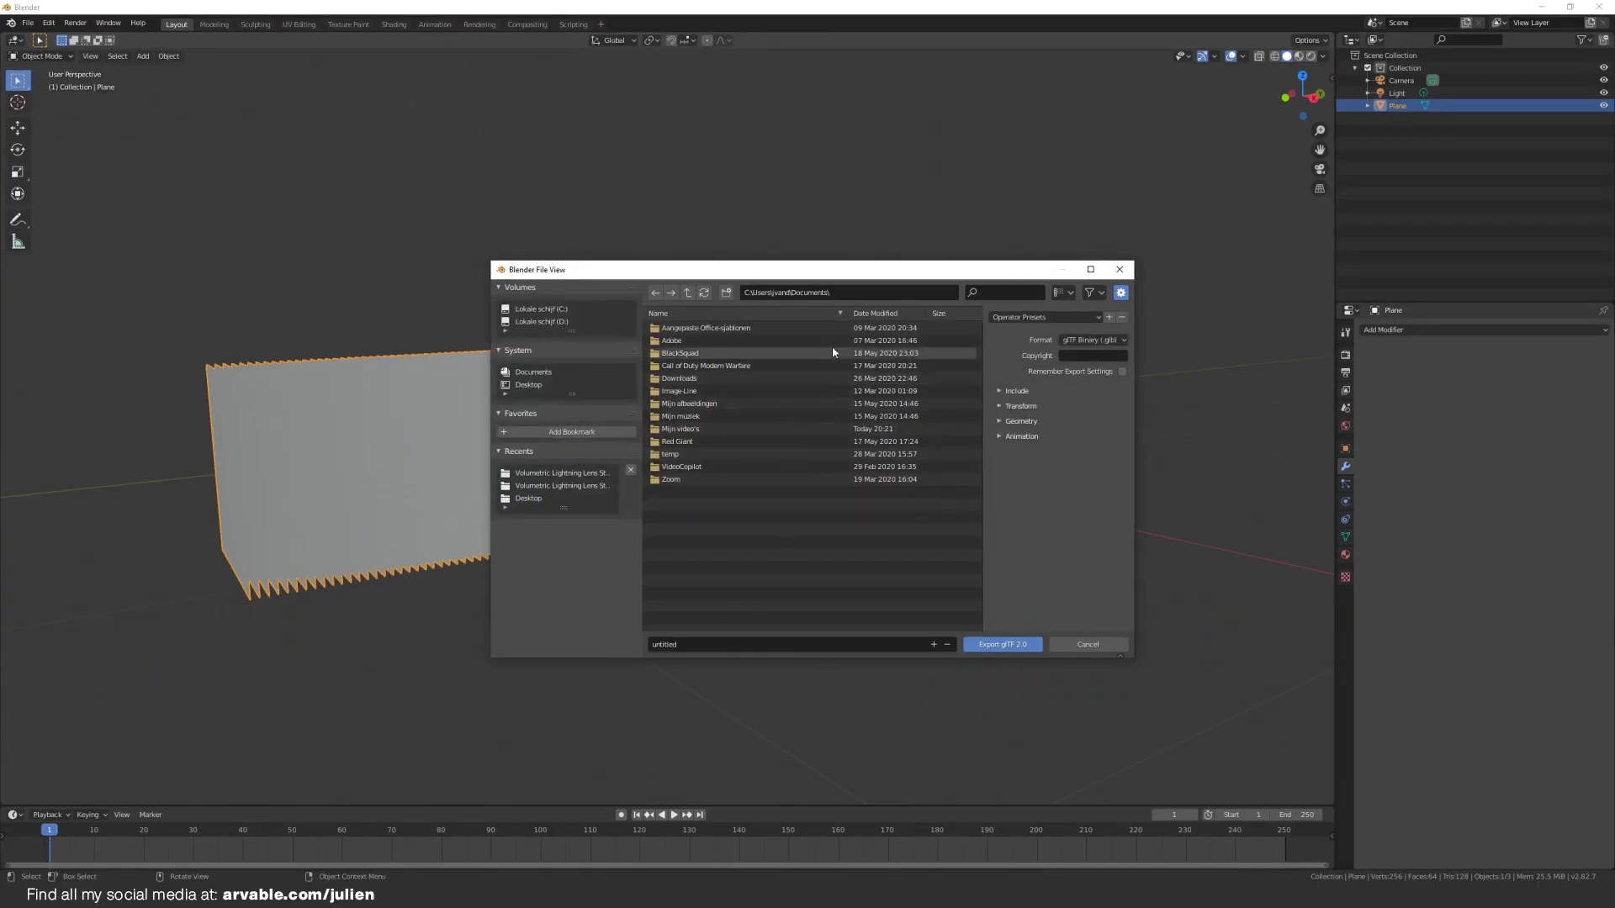
left_click(851, 293)
type("C:\\Users\\jvand\\Desktop\\Tutorial\\Volumetric Lightning Lens Studio\\")
key("Return")
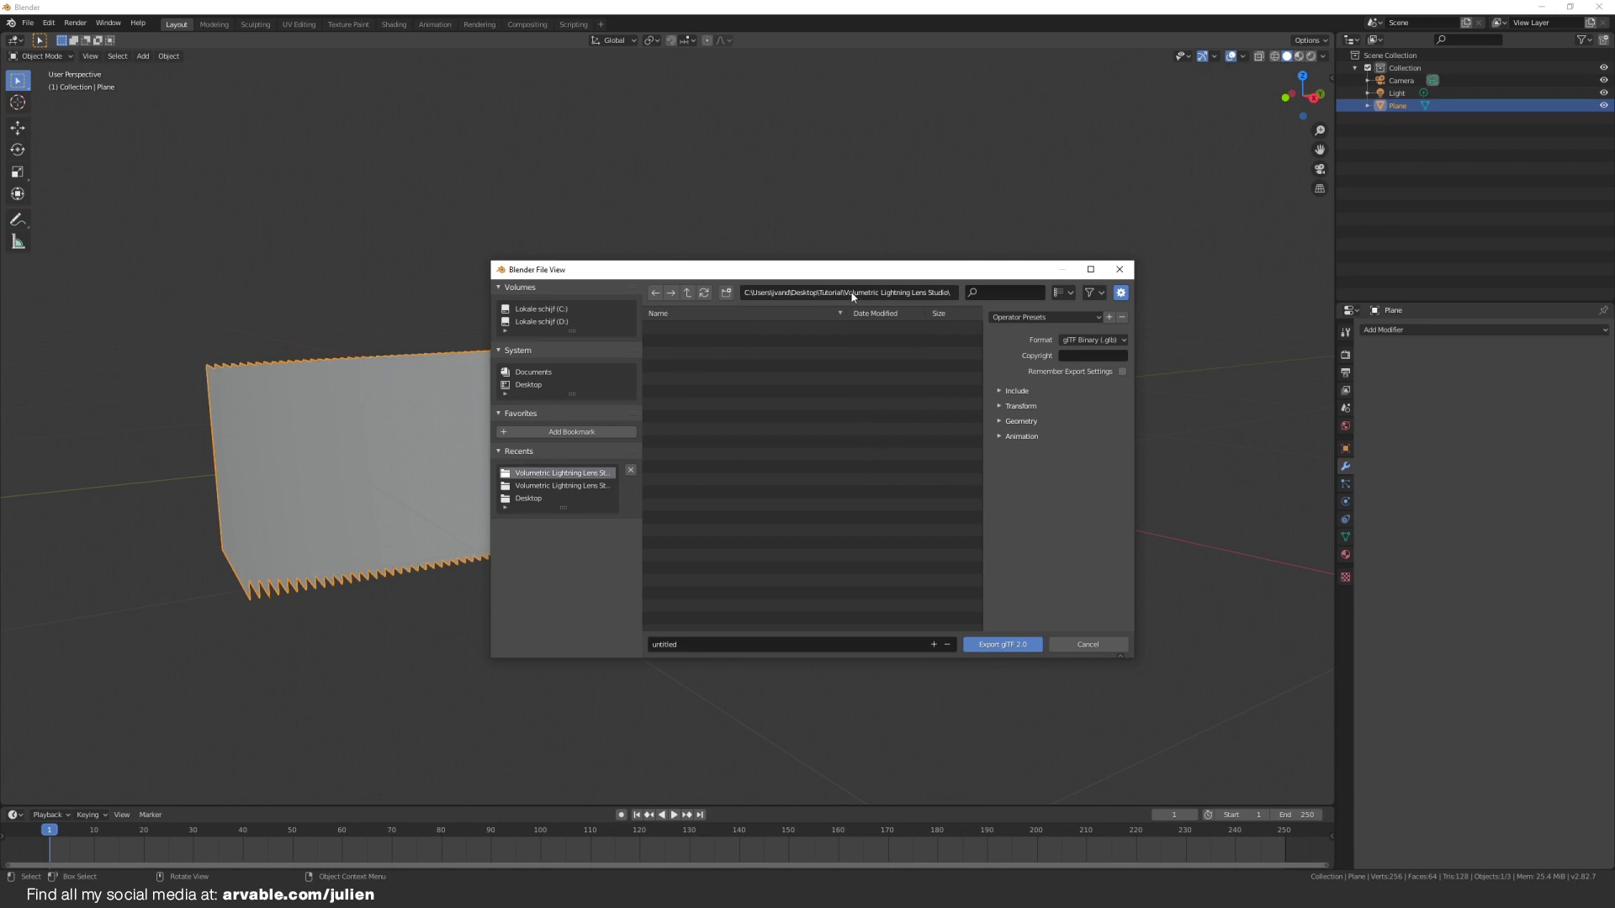
left_click_drag(741, 267, 680, 238)
left_click(633, 602)
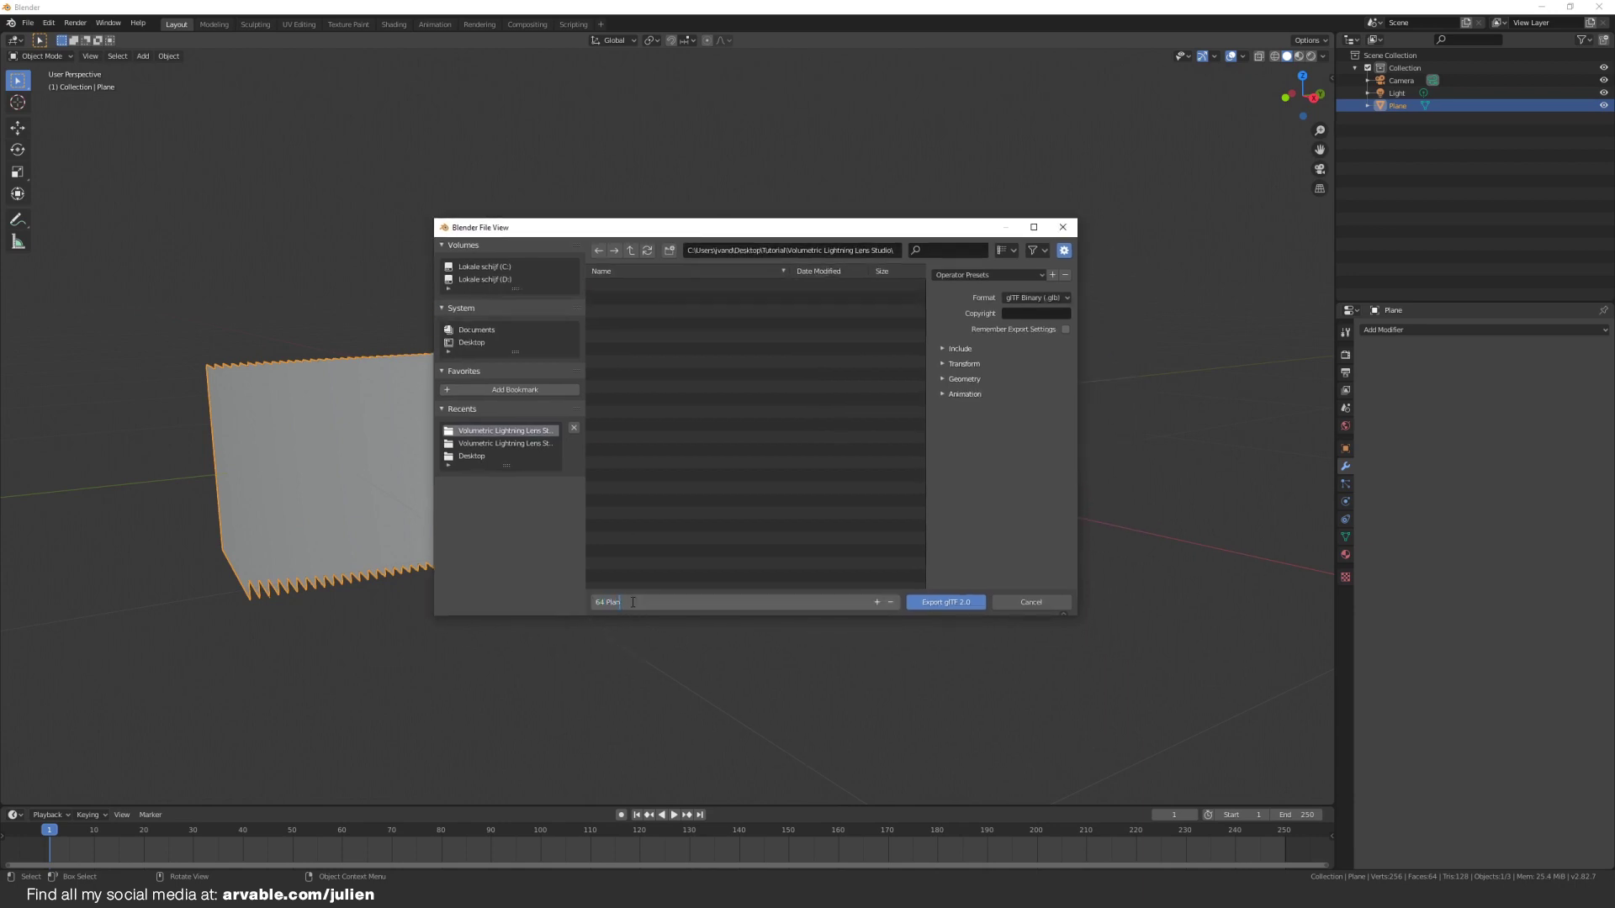
left_click(939, 603)
left_click(939, 602)
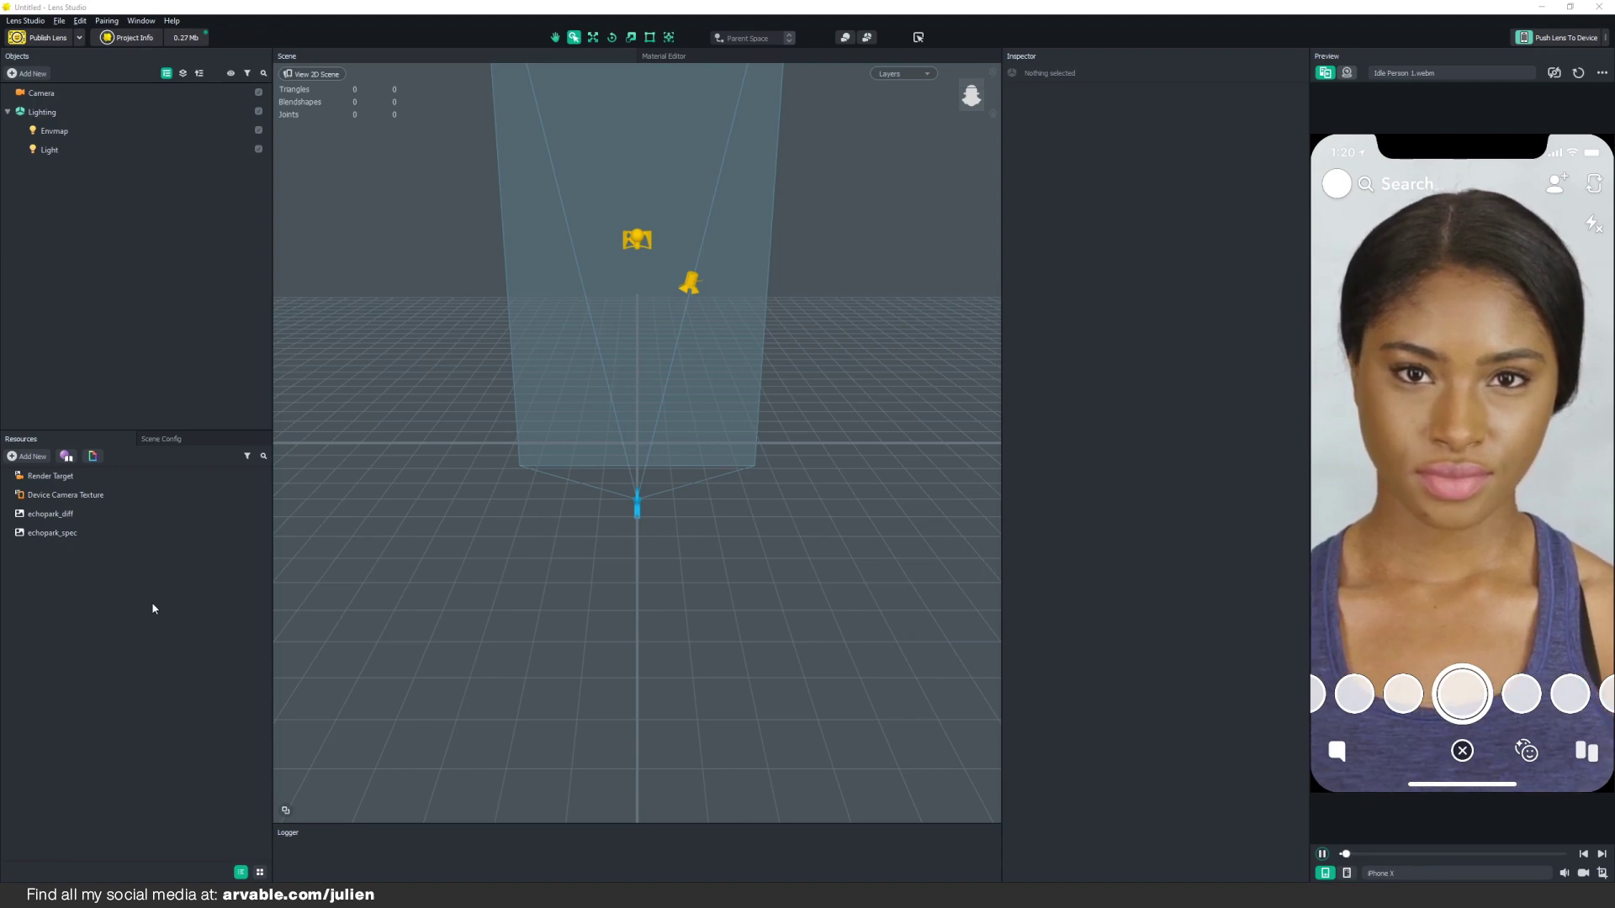
Step: Import the 64 Planes .glb into Resources with vertex colour and other glTF options off
left_click(80, 521)
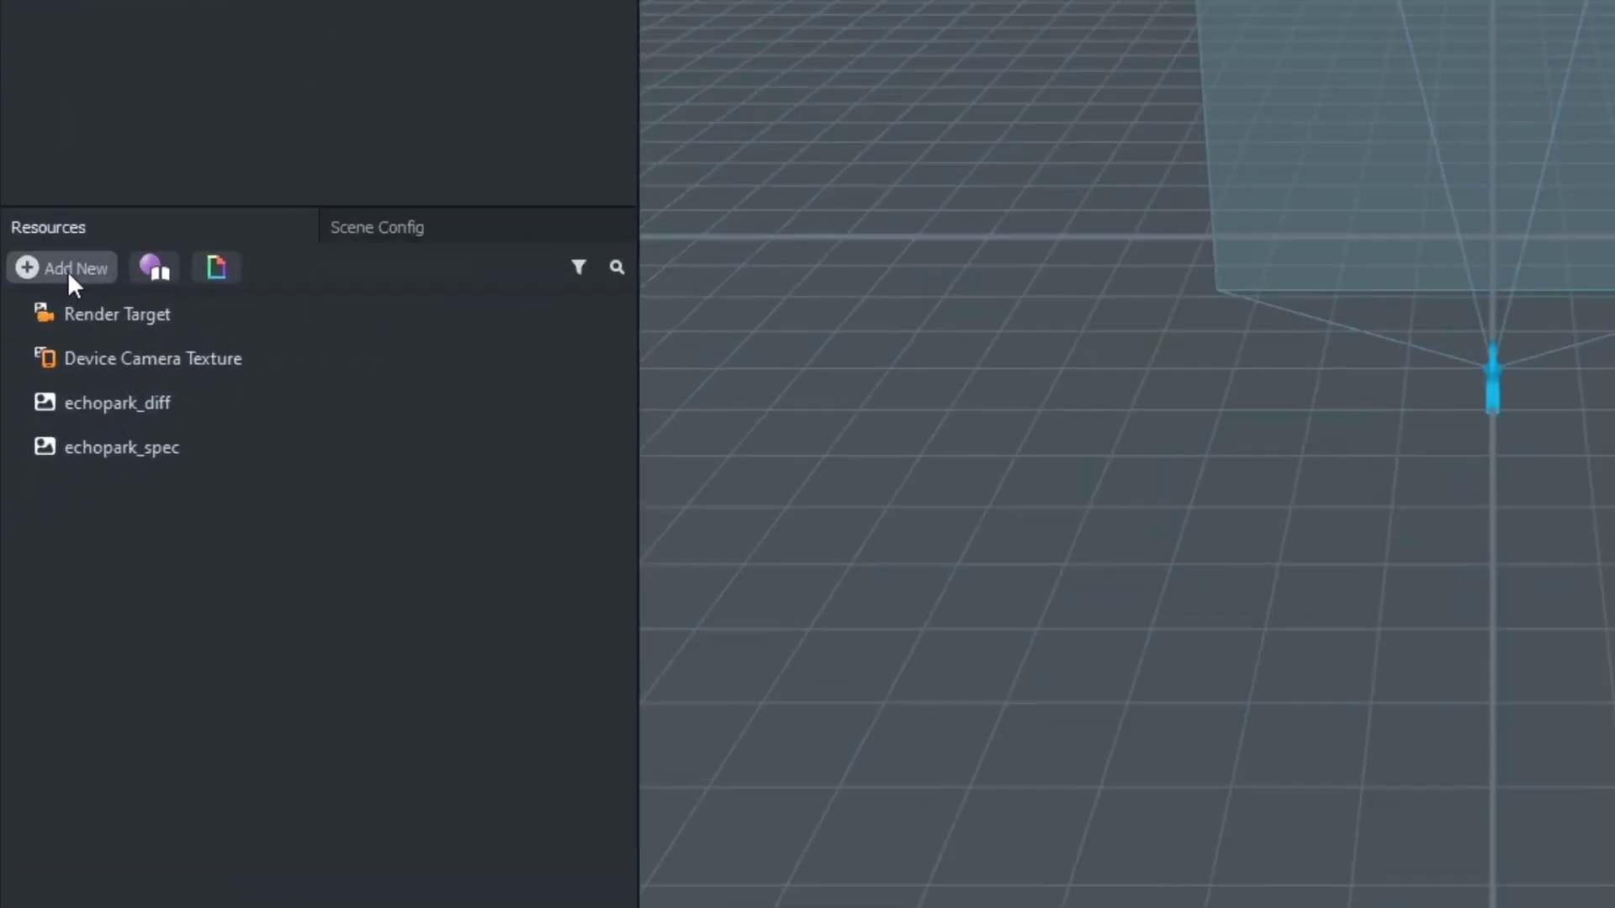
left_click(27, 456)
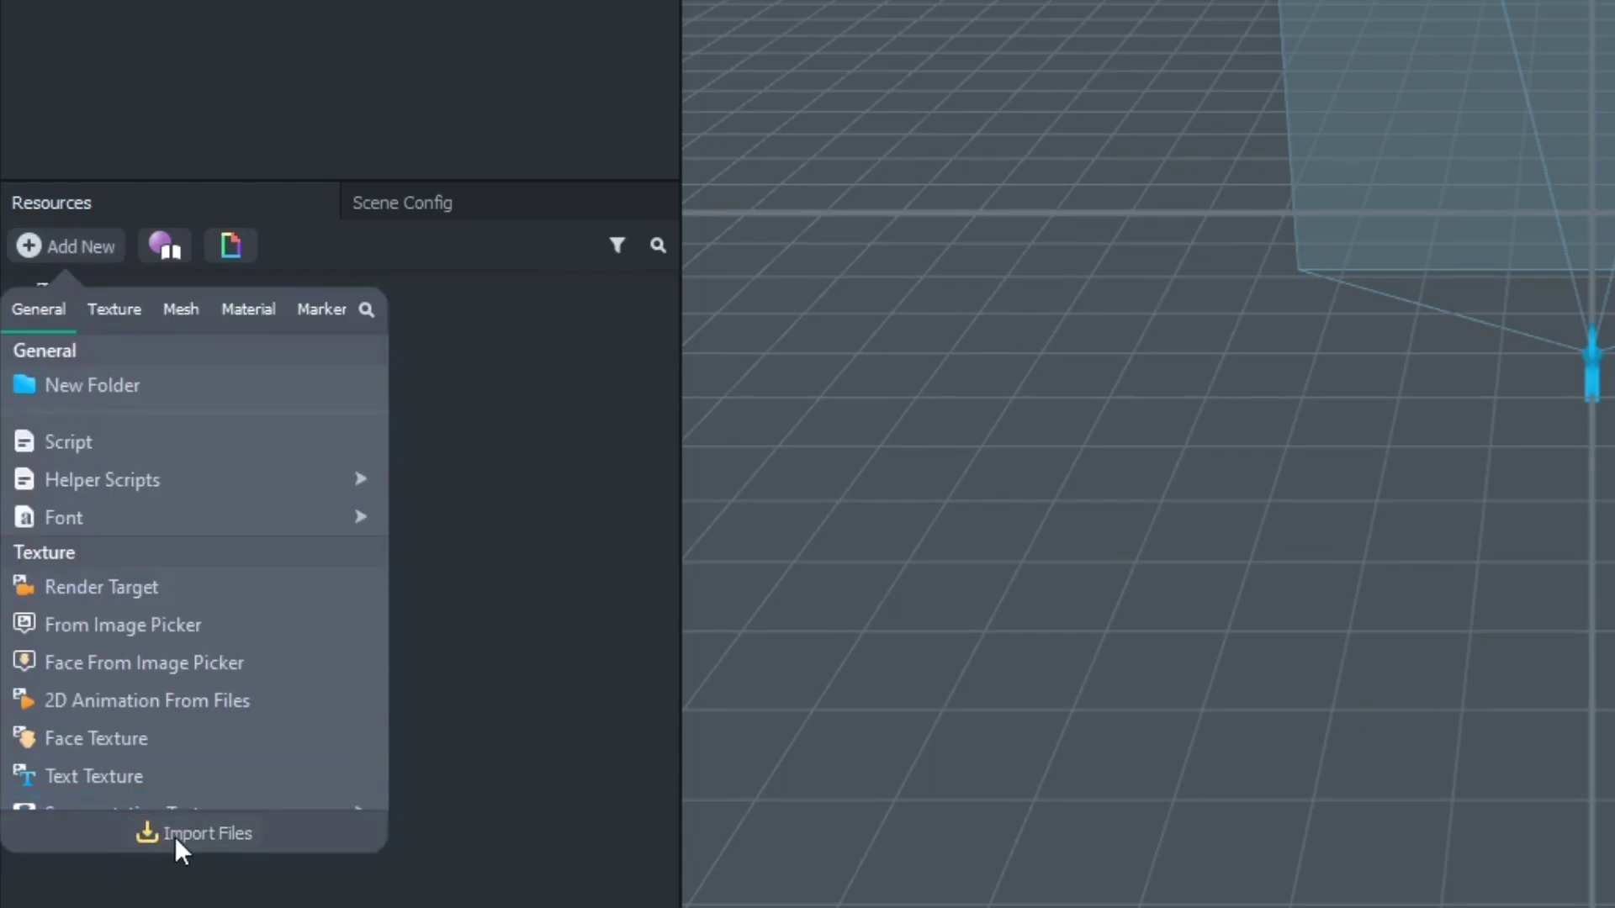
left_click(216, 897)
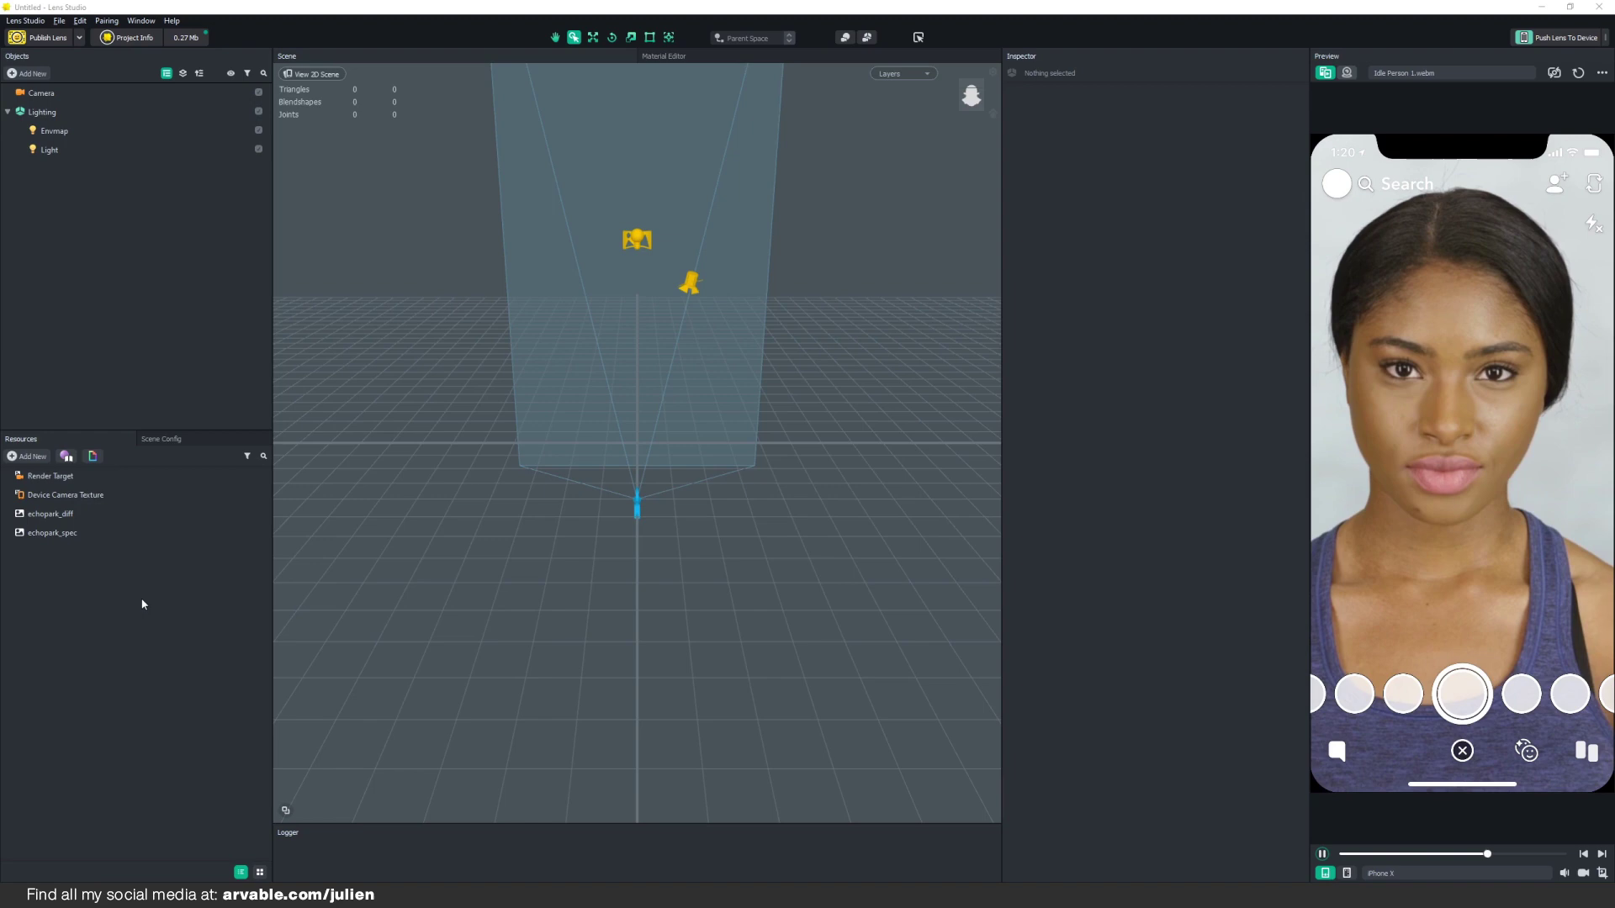
left_click_drag(0, 521, 183, 605)
left_click_drag(776, 362, 377, 441)
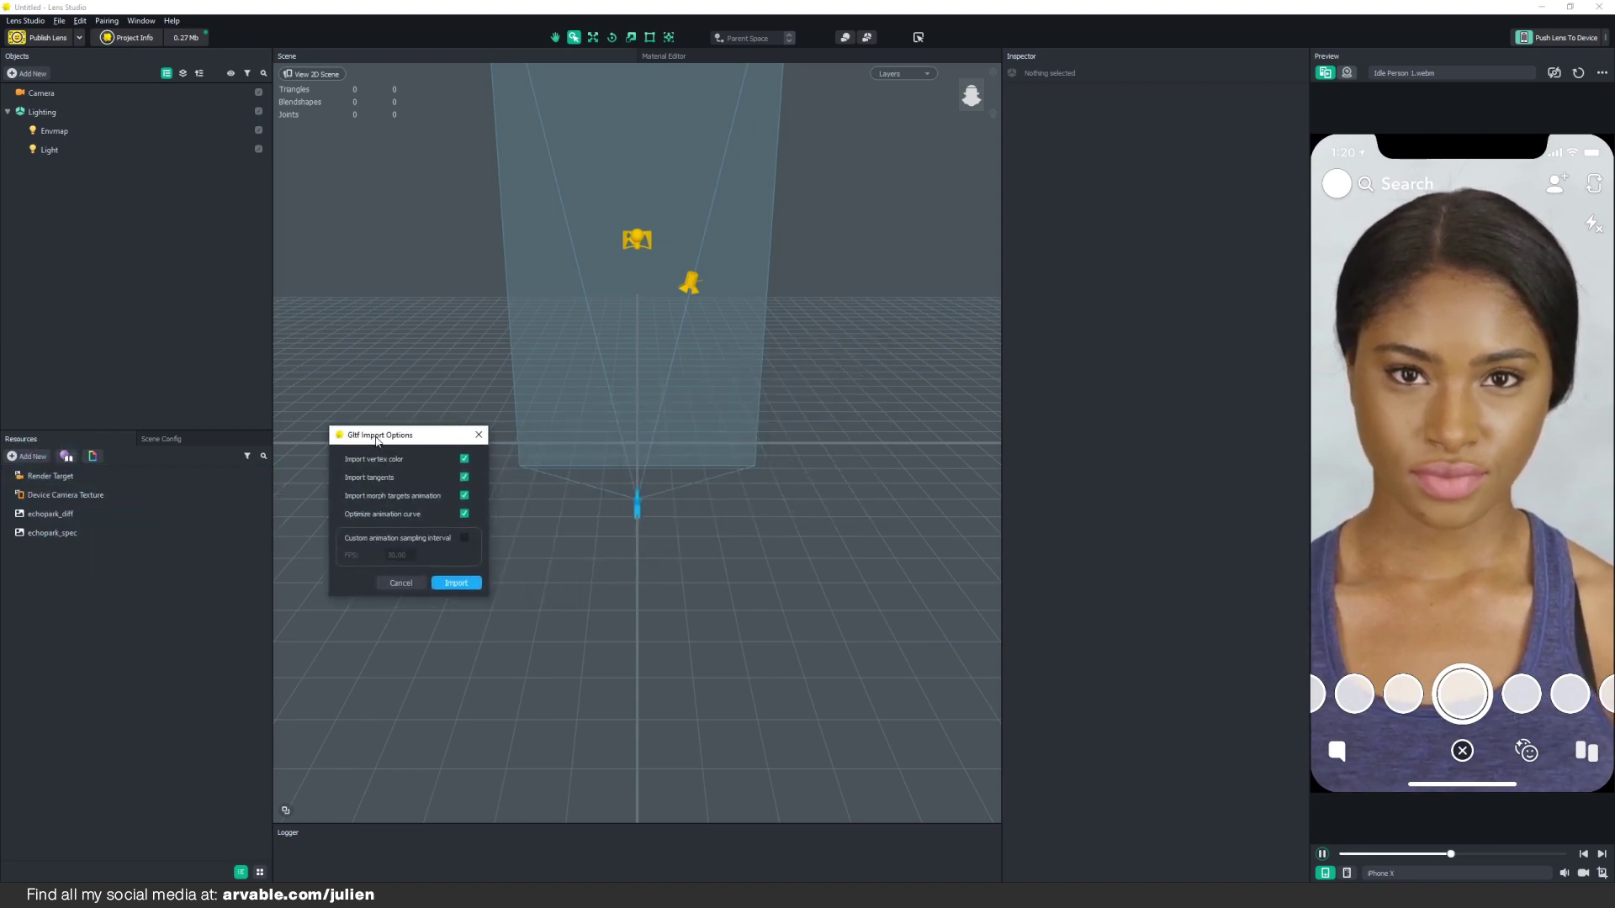
left_click(464, 460)
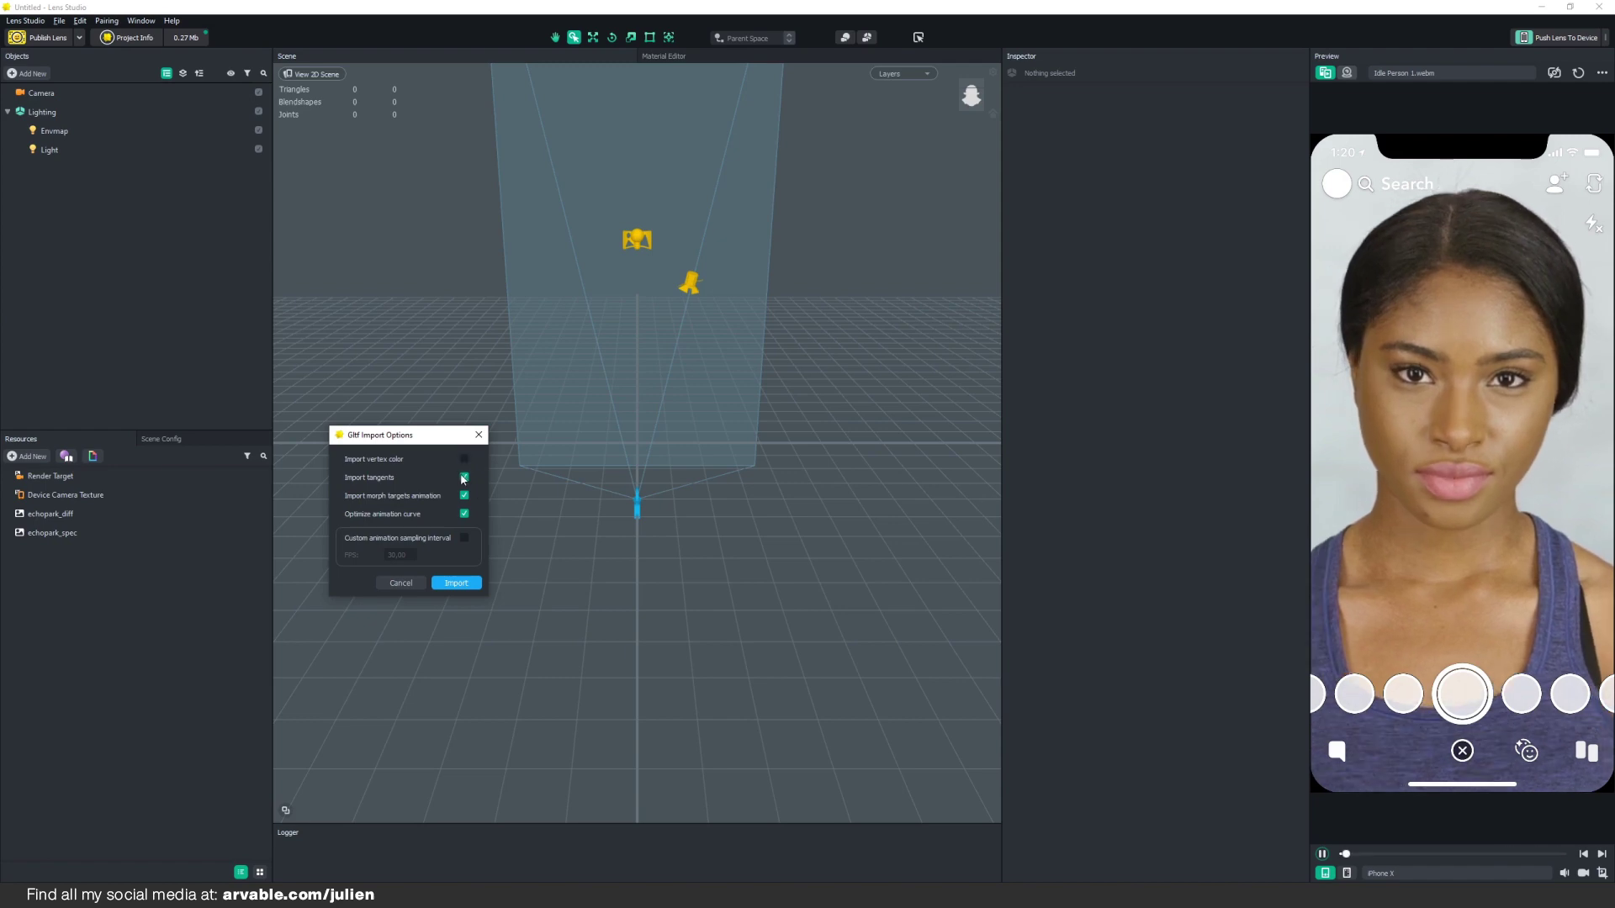
left_click(454, 584)
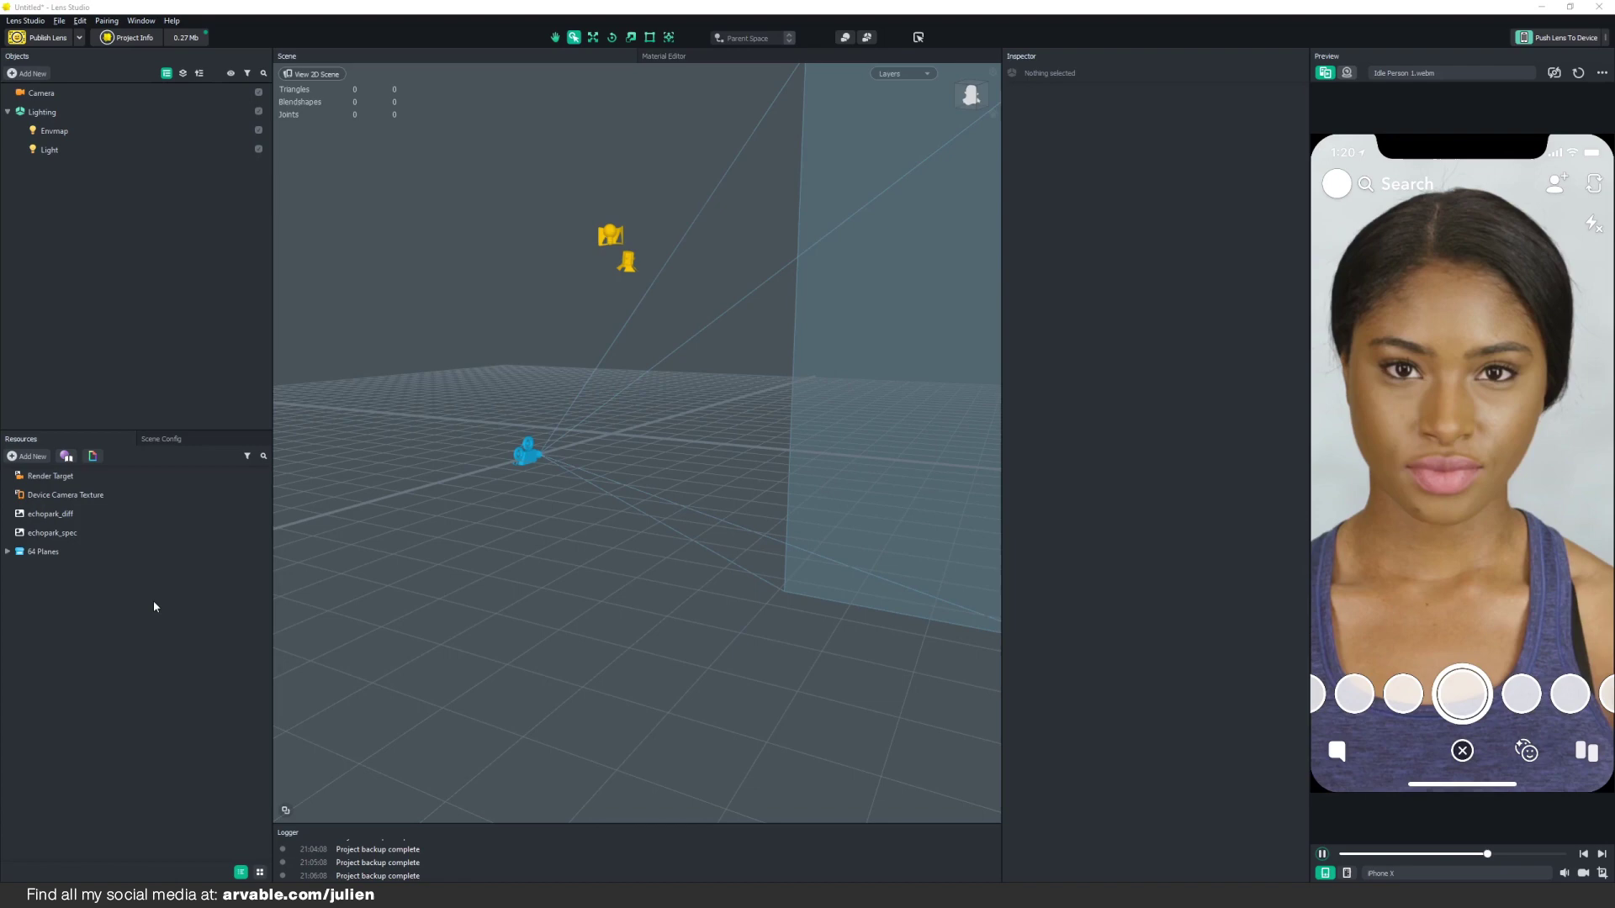
Step: Drag the 64 Planes asset from Resources into the scene's Objects
double_click(42, 552)
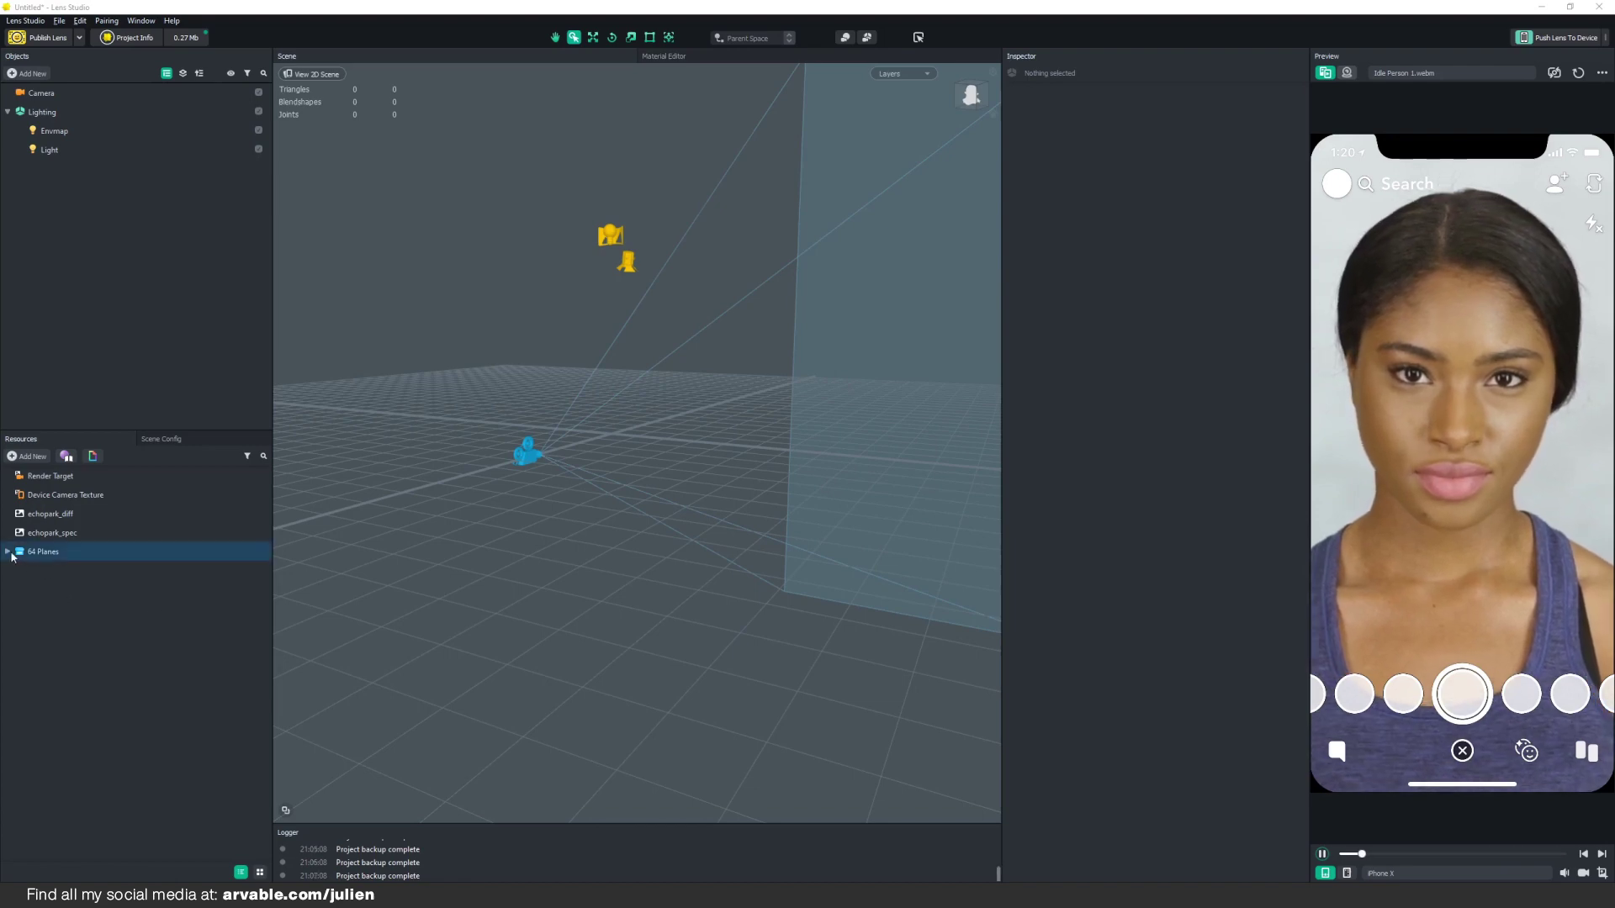
left_click(31, 608)
left_click_drag(31, 609, 93, 259)
Step: Delete the imported Light and Camera under 64 Planes > Scenes > Scene, keeping Plane
left_click(7, 169)
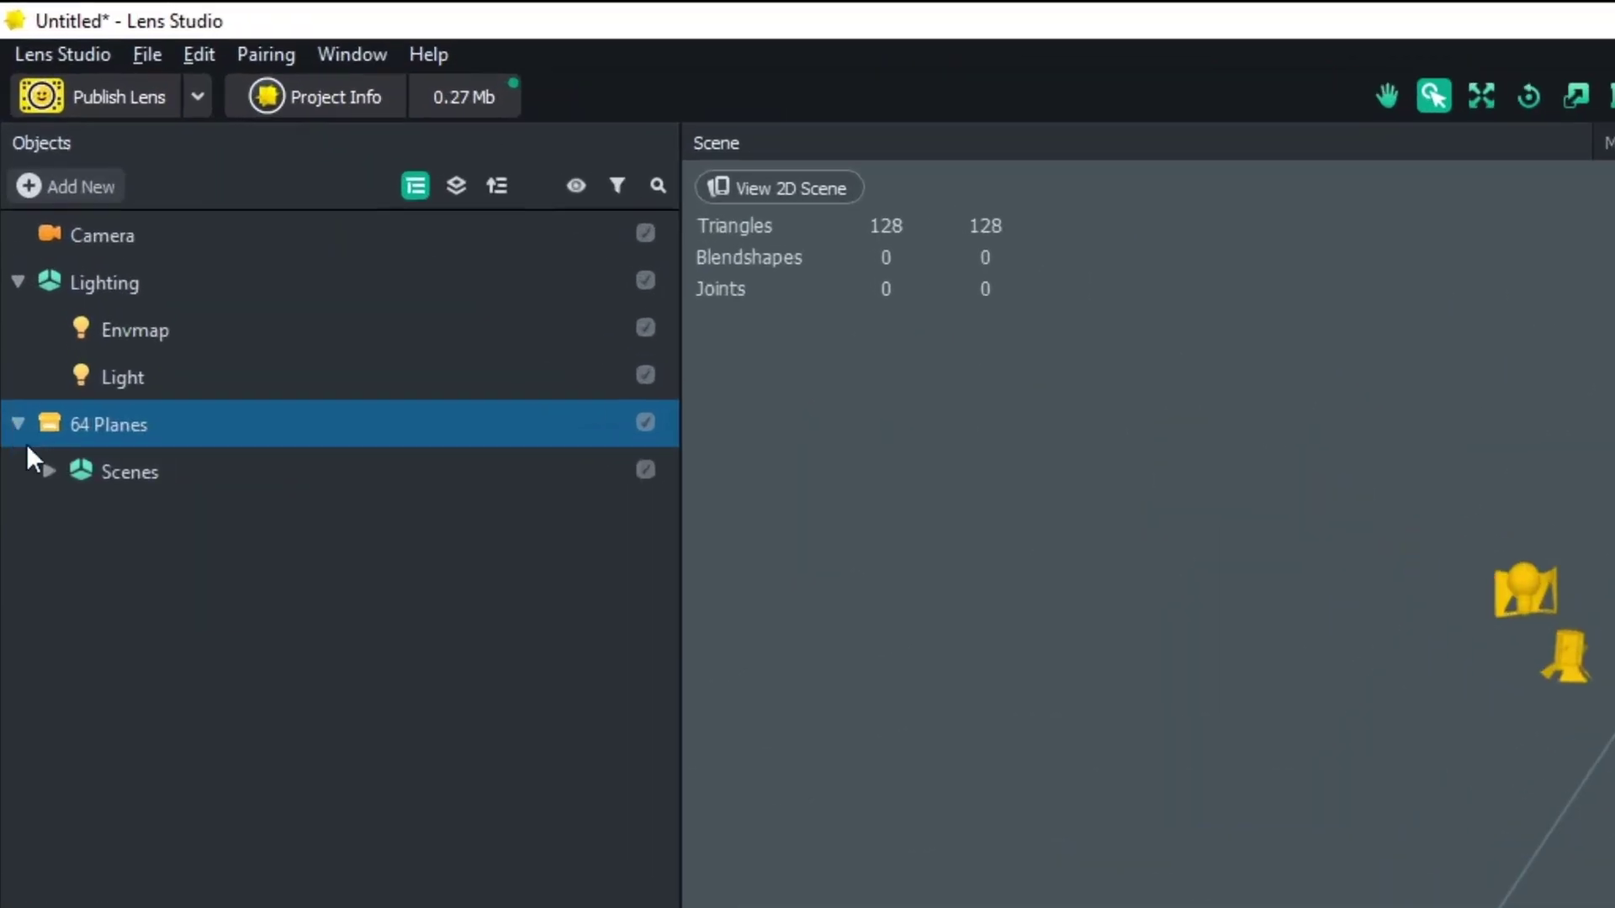
left_click(21, 188)
left_click(32, 207)
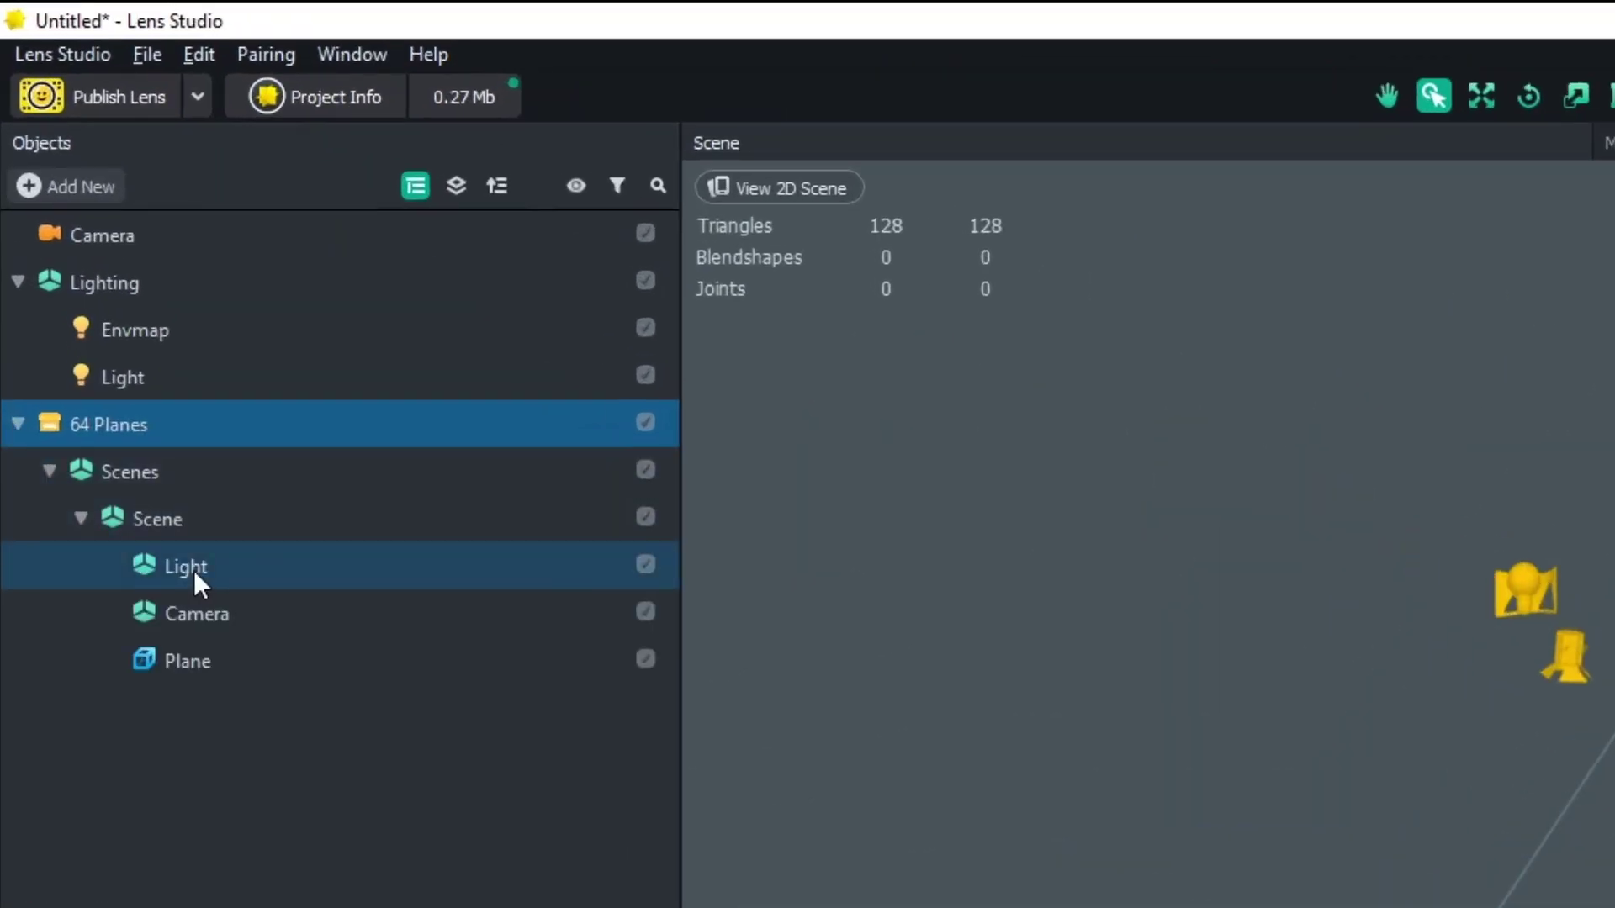
left_click(194, 570)
key("Delete")
left_click(190, 569)
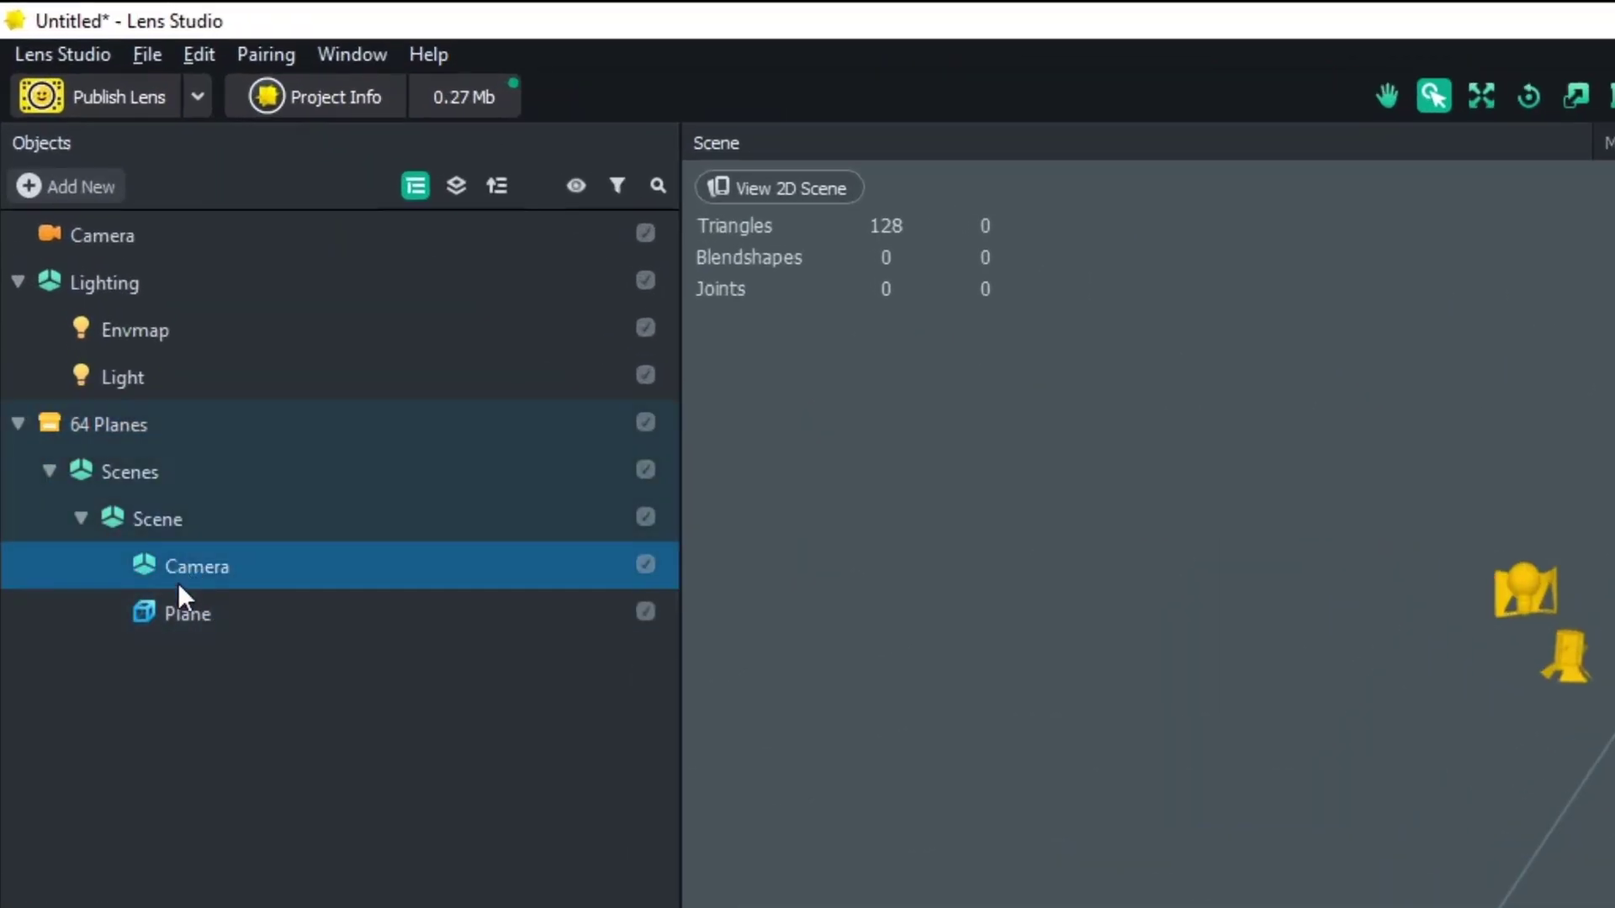
key("Delete")
left_click(175, 565)
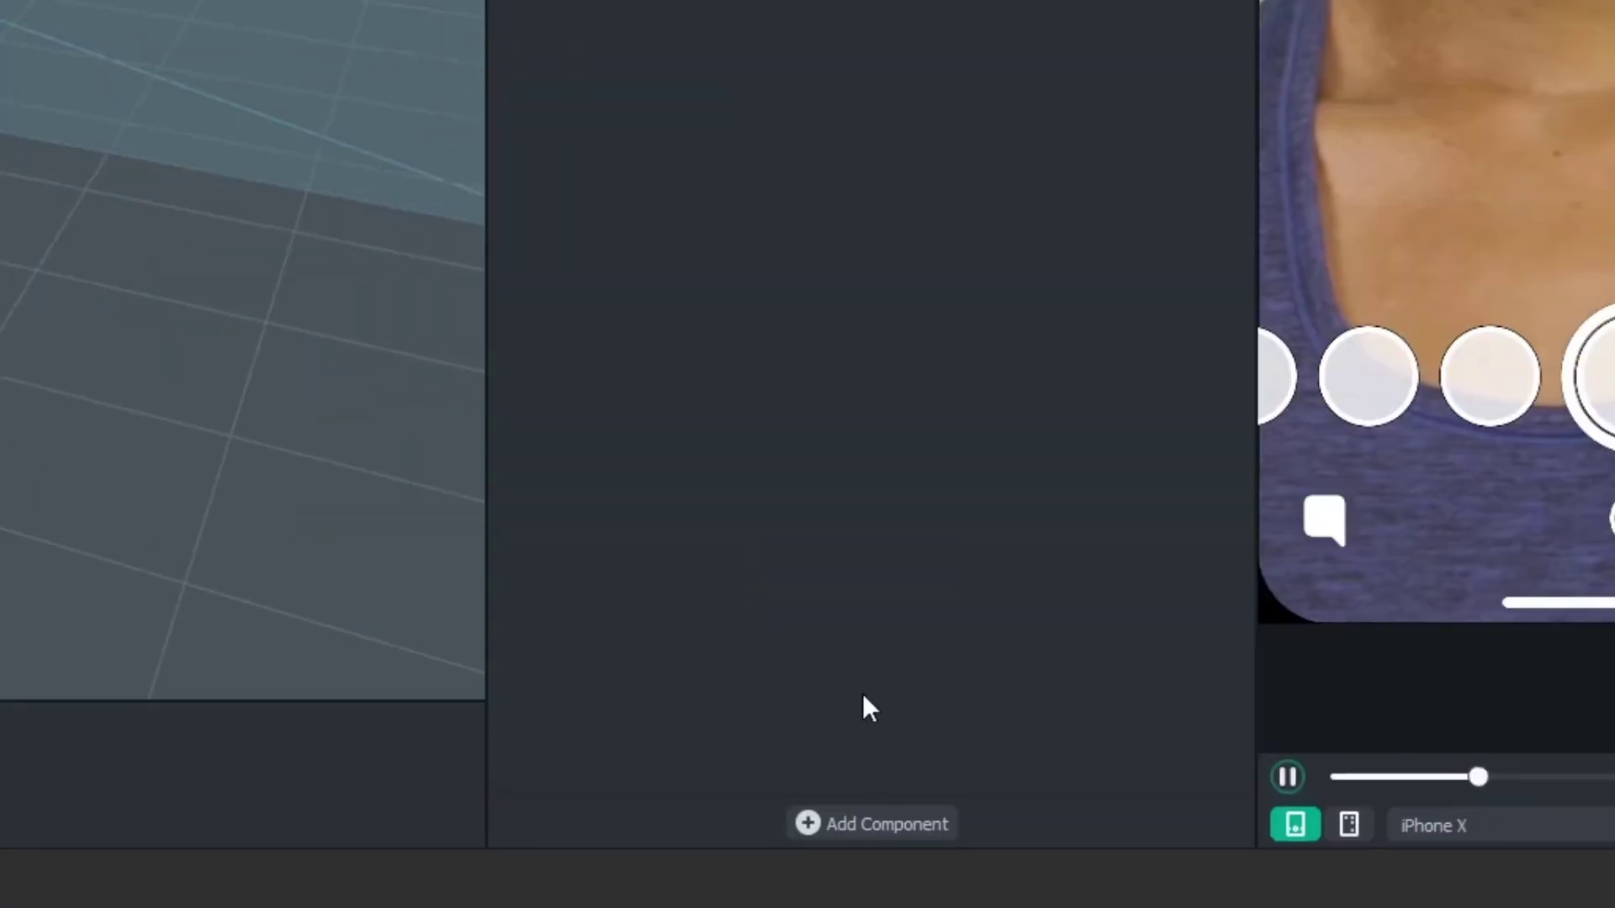
Step: Add a Screen Transform to the Plane with both size bars fixed
left_click(867, 823)
type("sc")
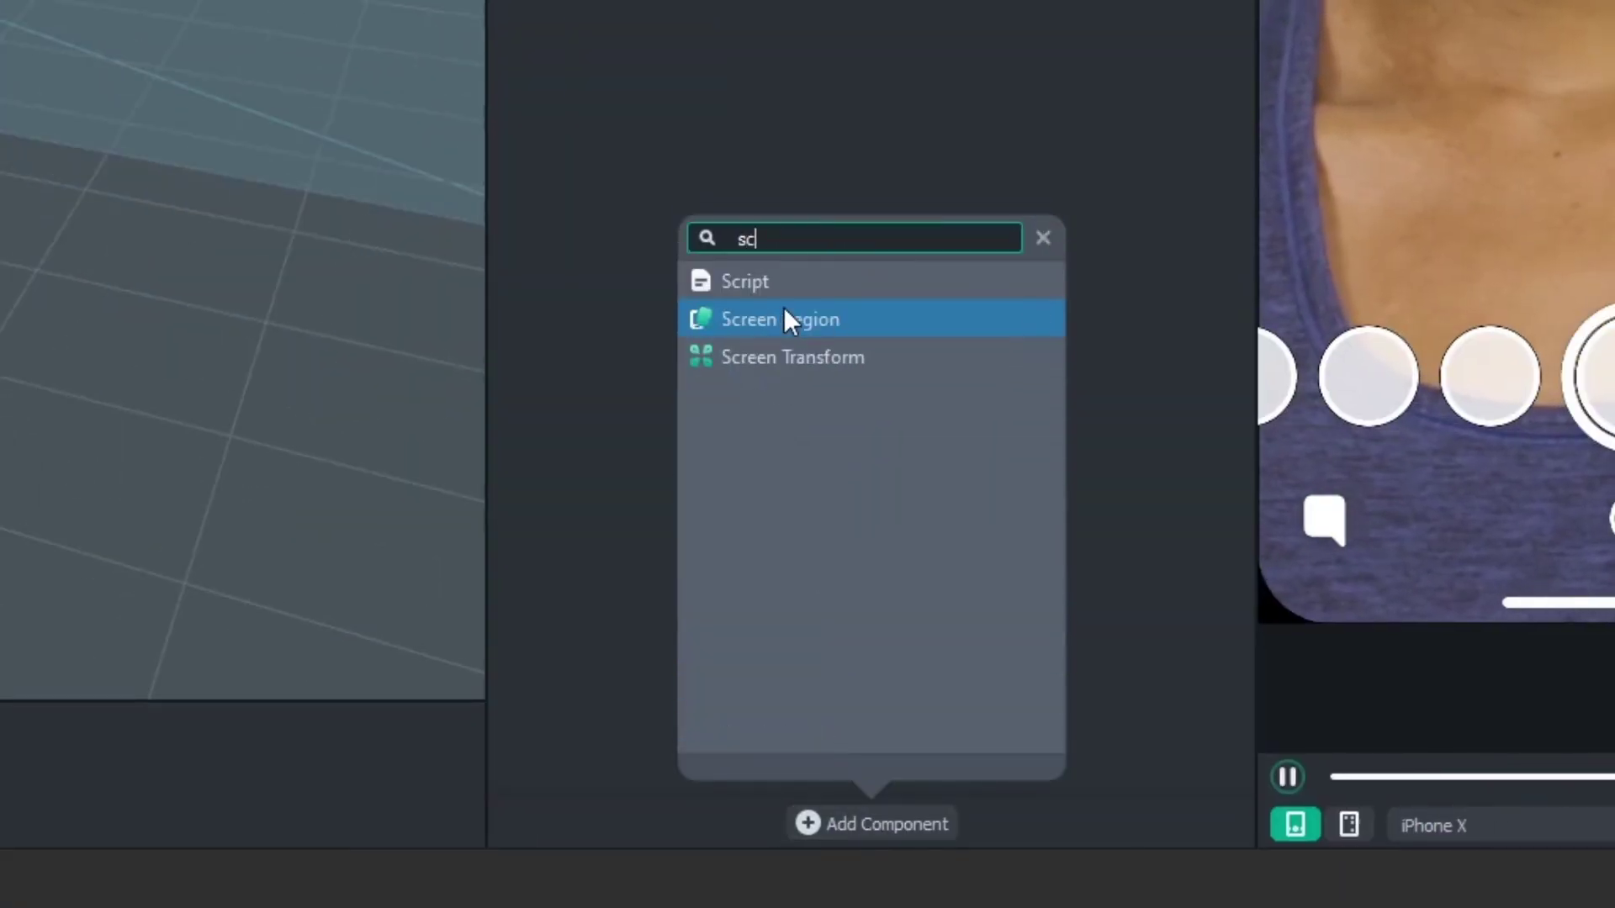
type("reen")
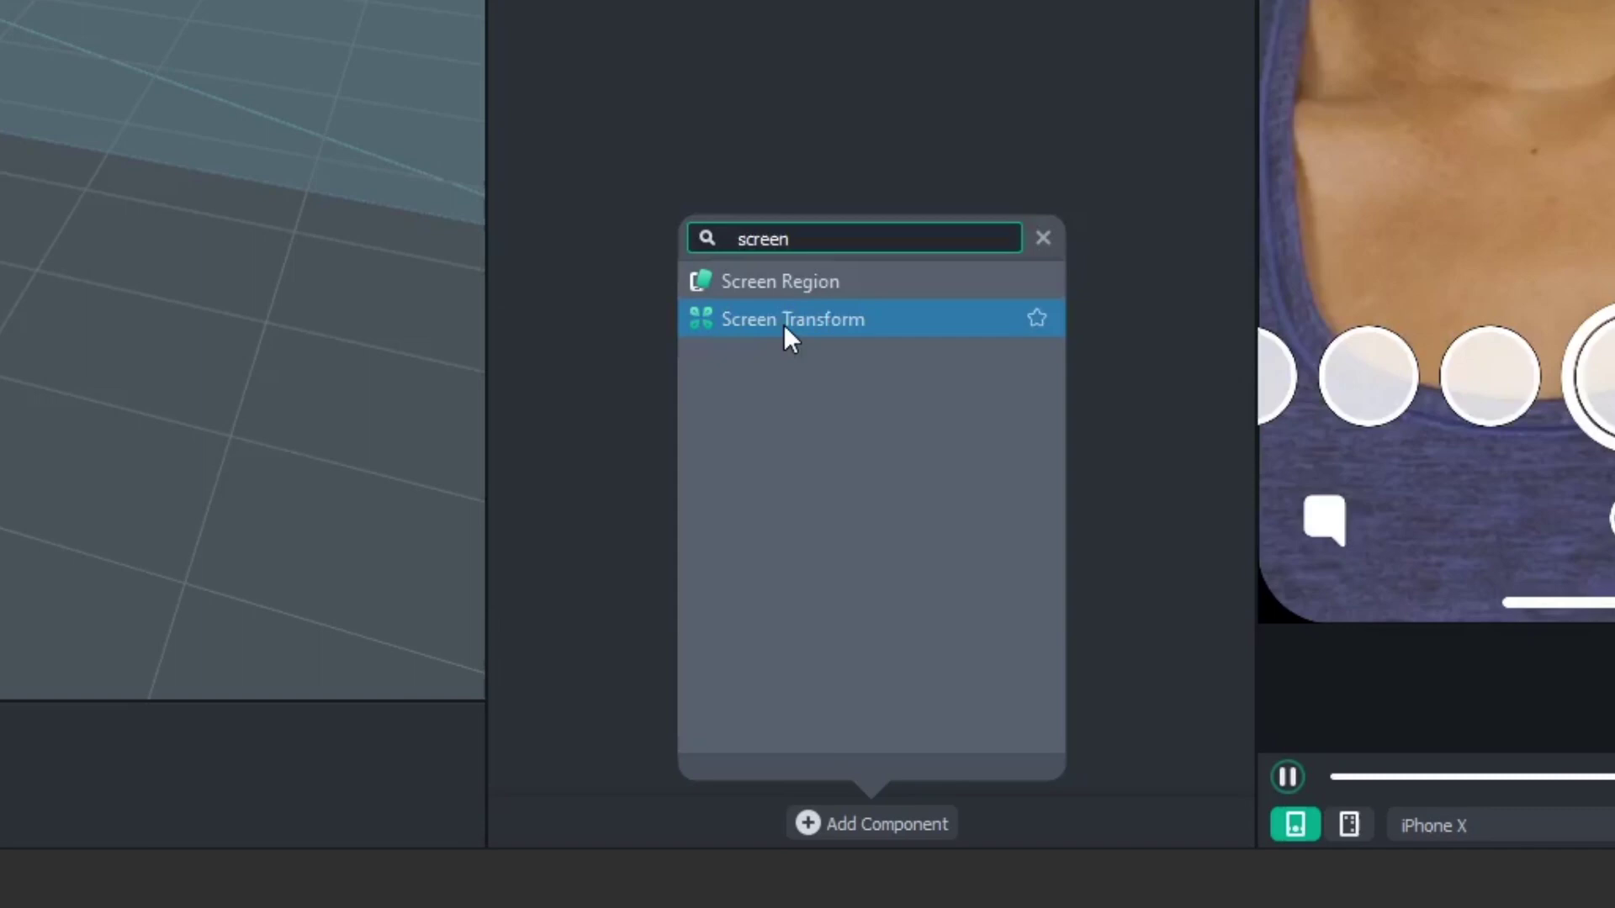
left_click(784, 325)
left_click(1013, 301)
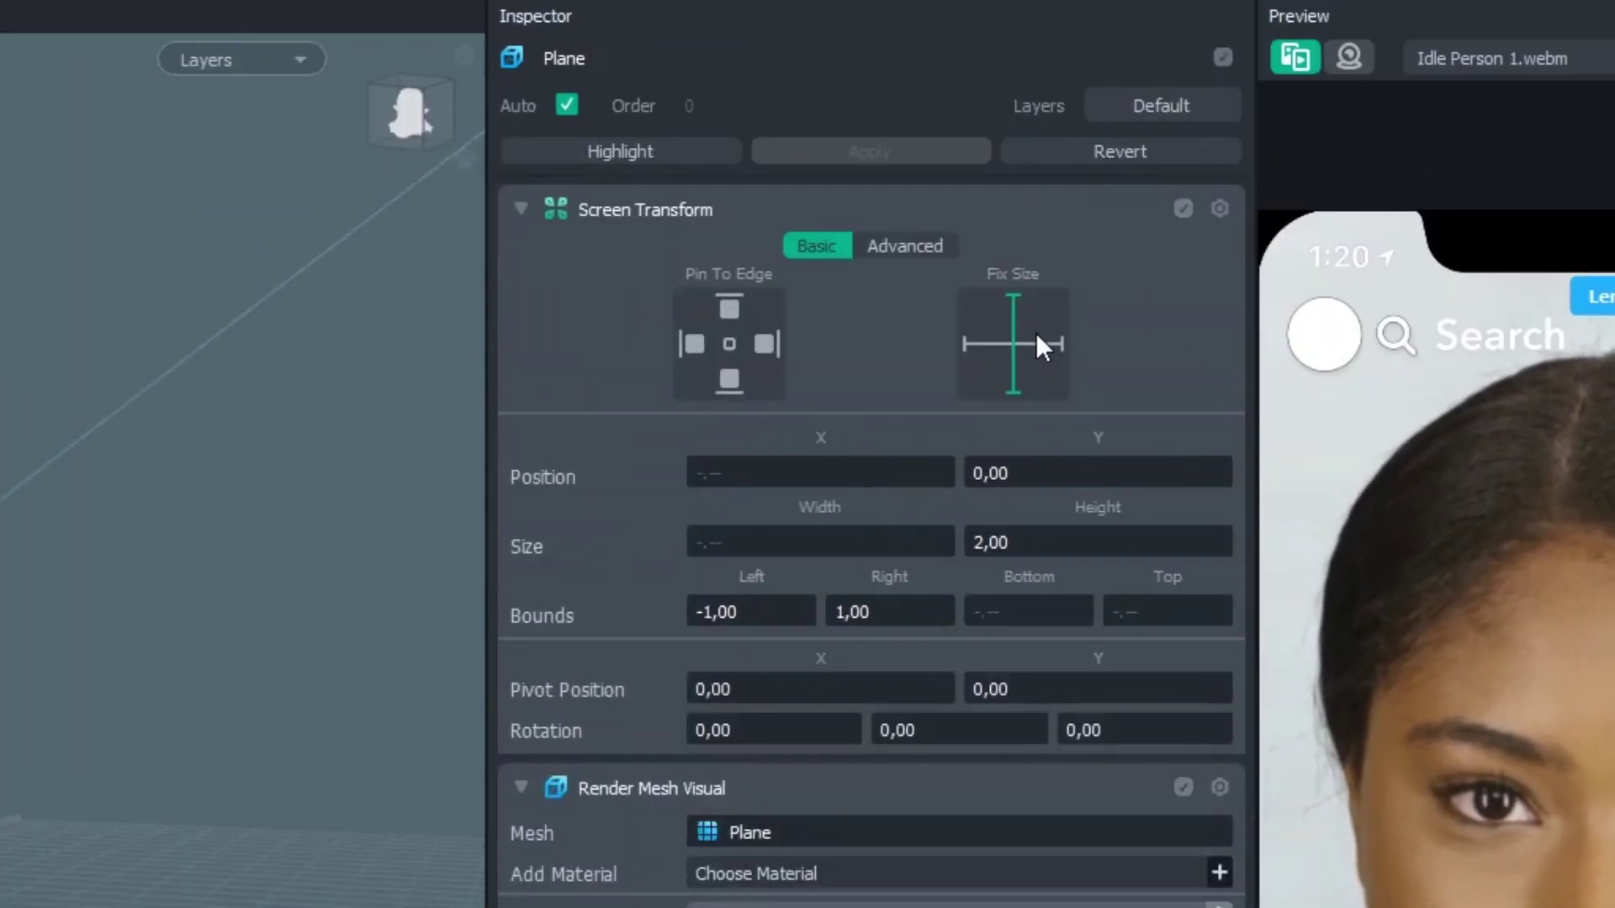
left_click(1037, 336)
Step: Set the Plane's rotation X to 90, scale to 16, 20, 61 and Z position to 0
left_click(901, 247)
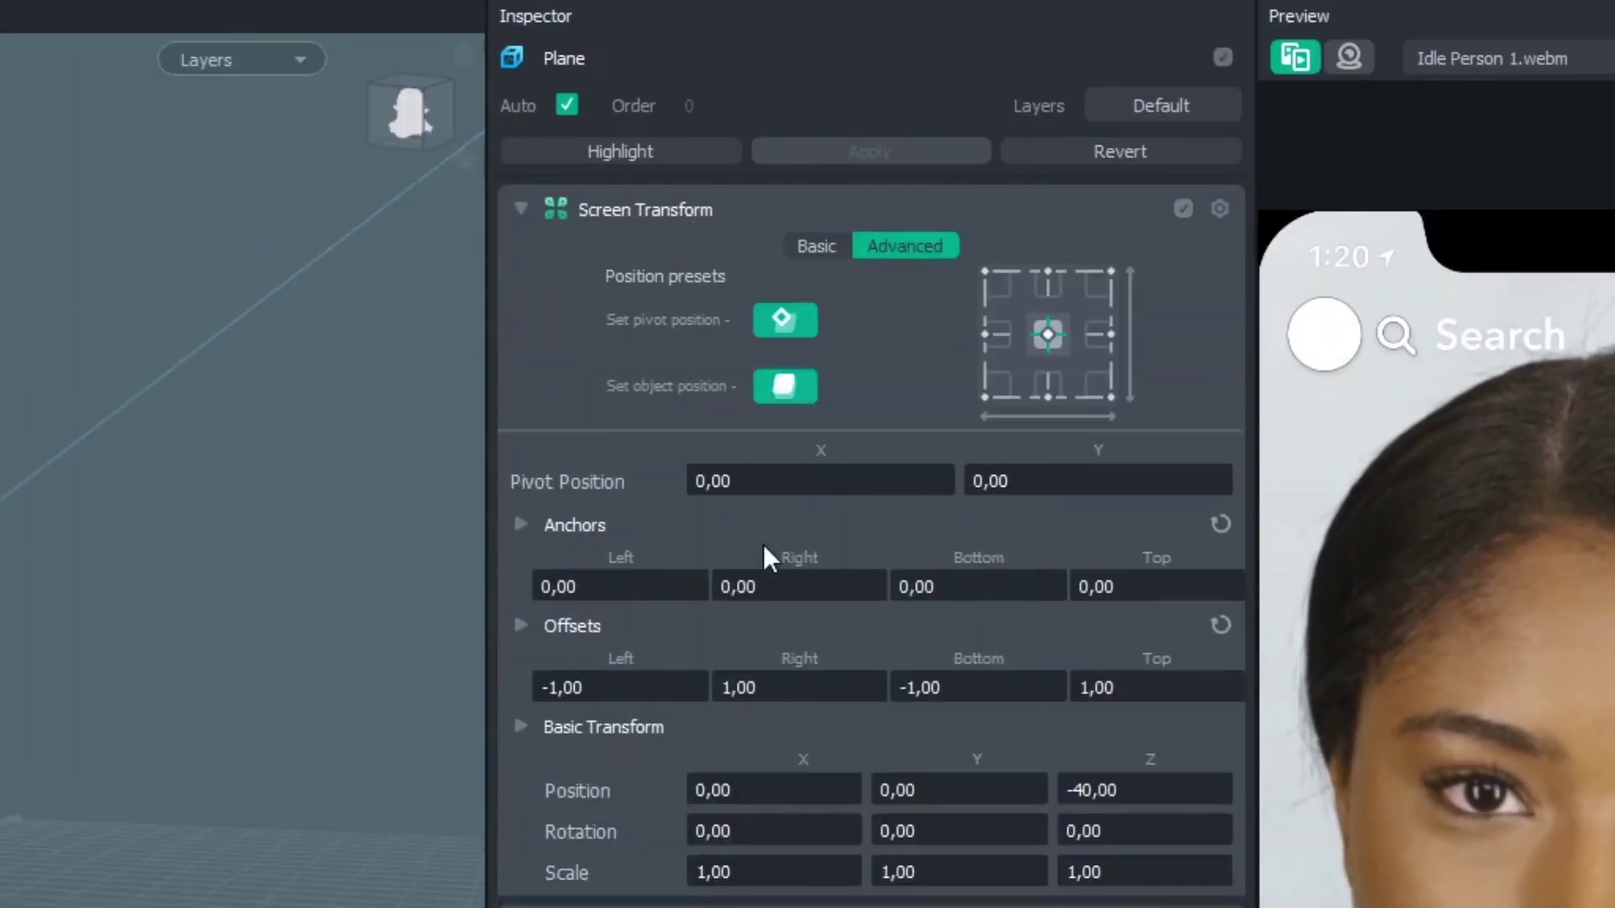
left_click(715, 831)
type("9")
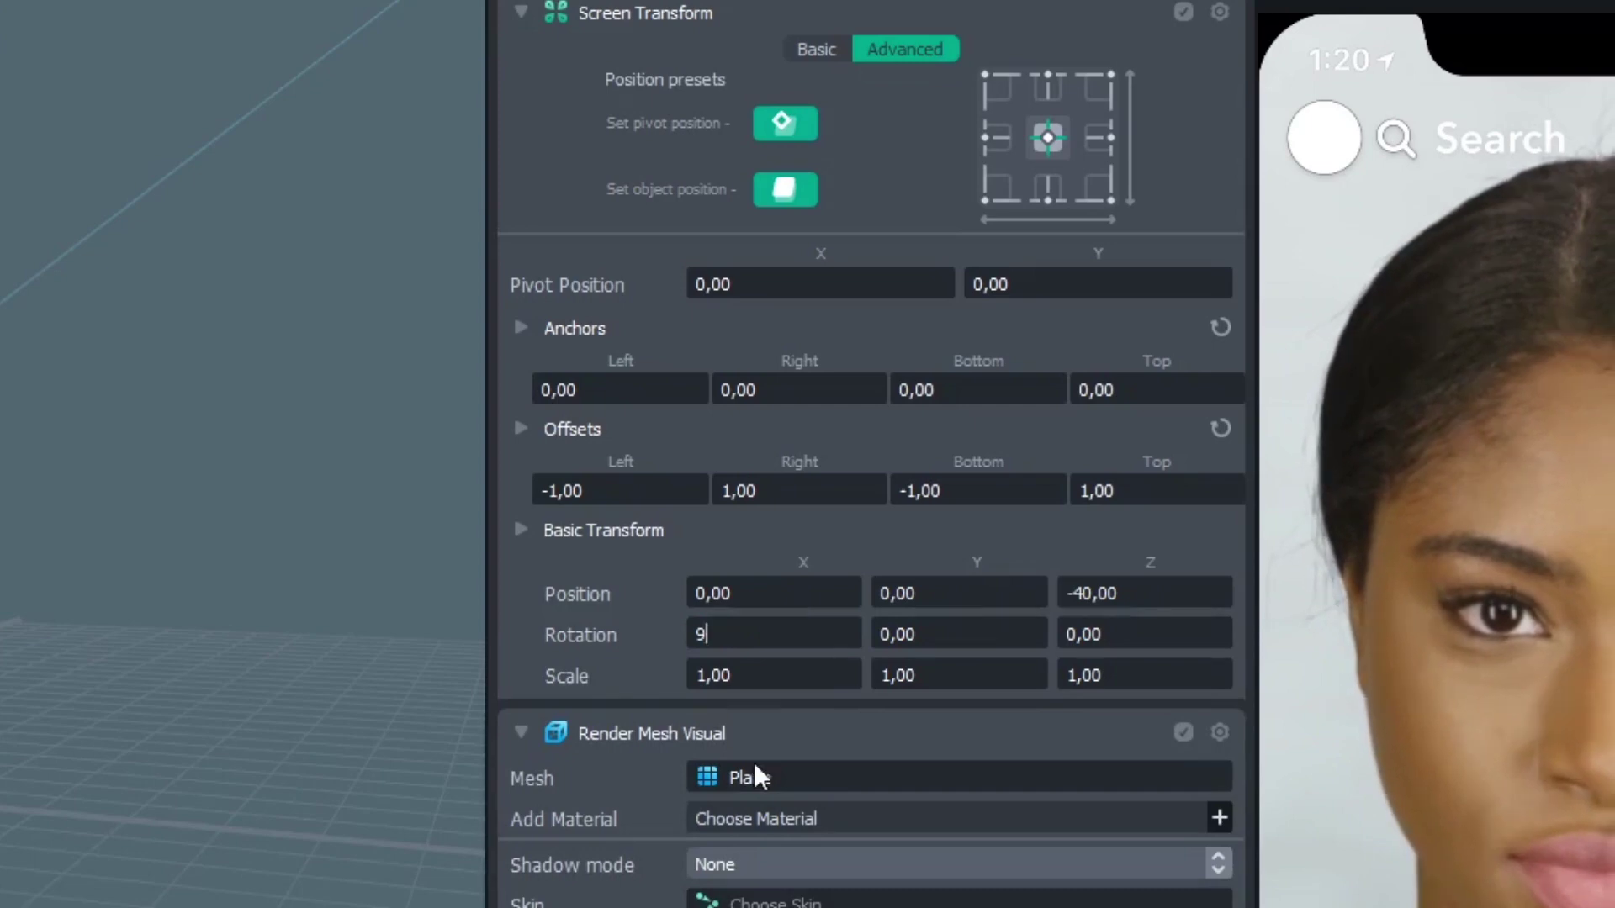
type("0")
left_click(850, 670)
type("1")
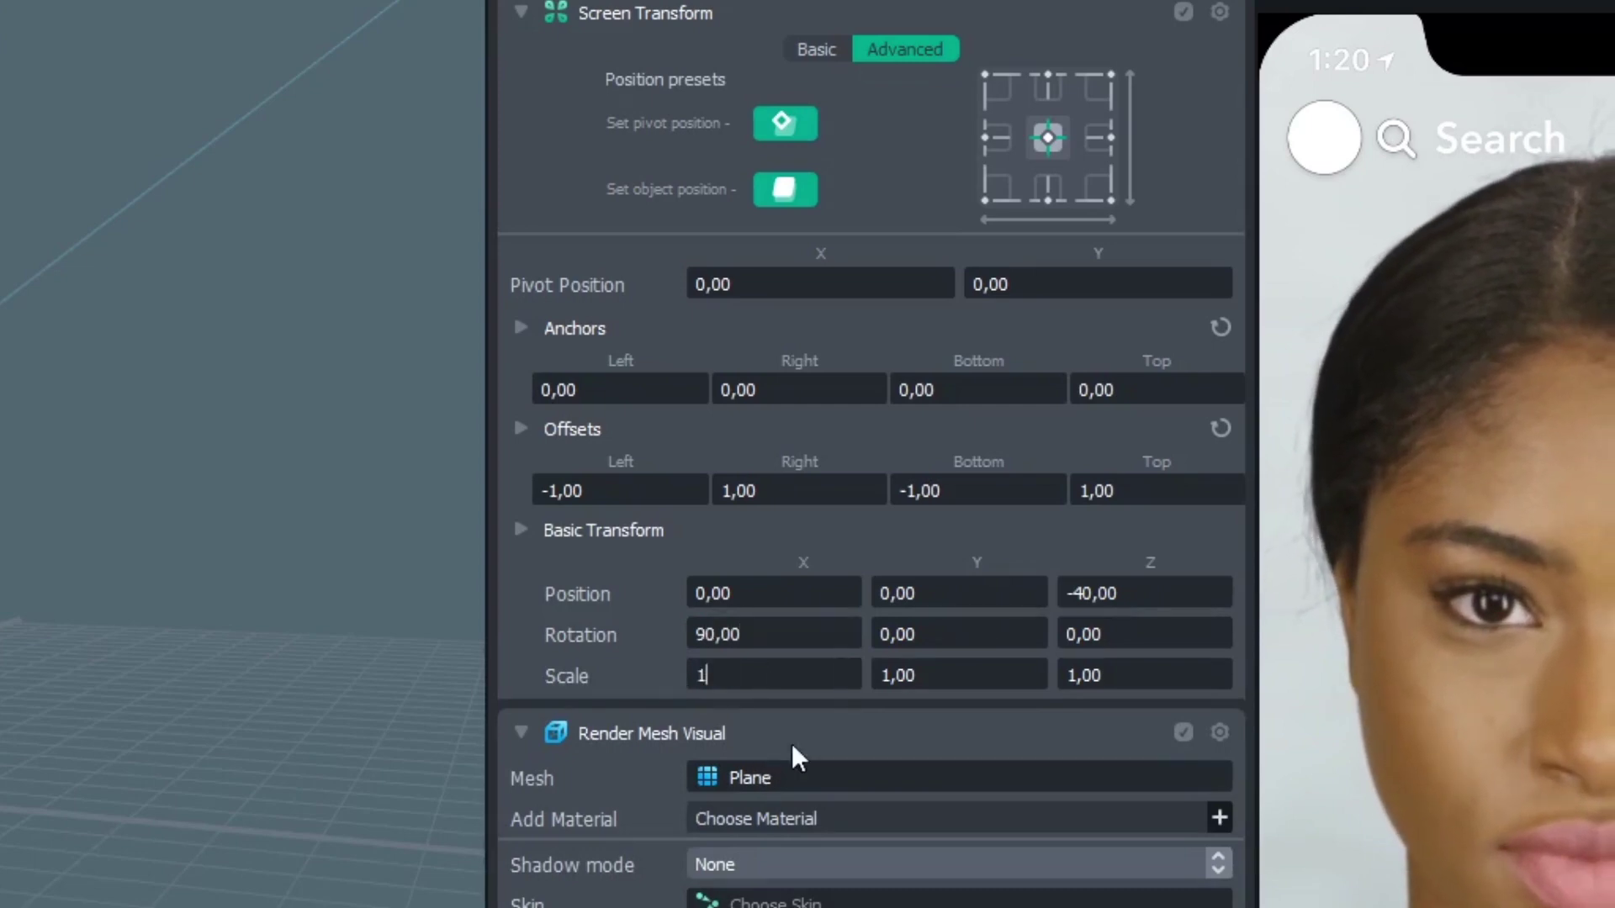
type("6")
key("Tab")
type("20")
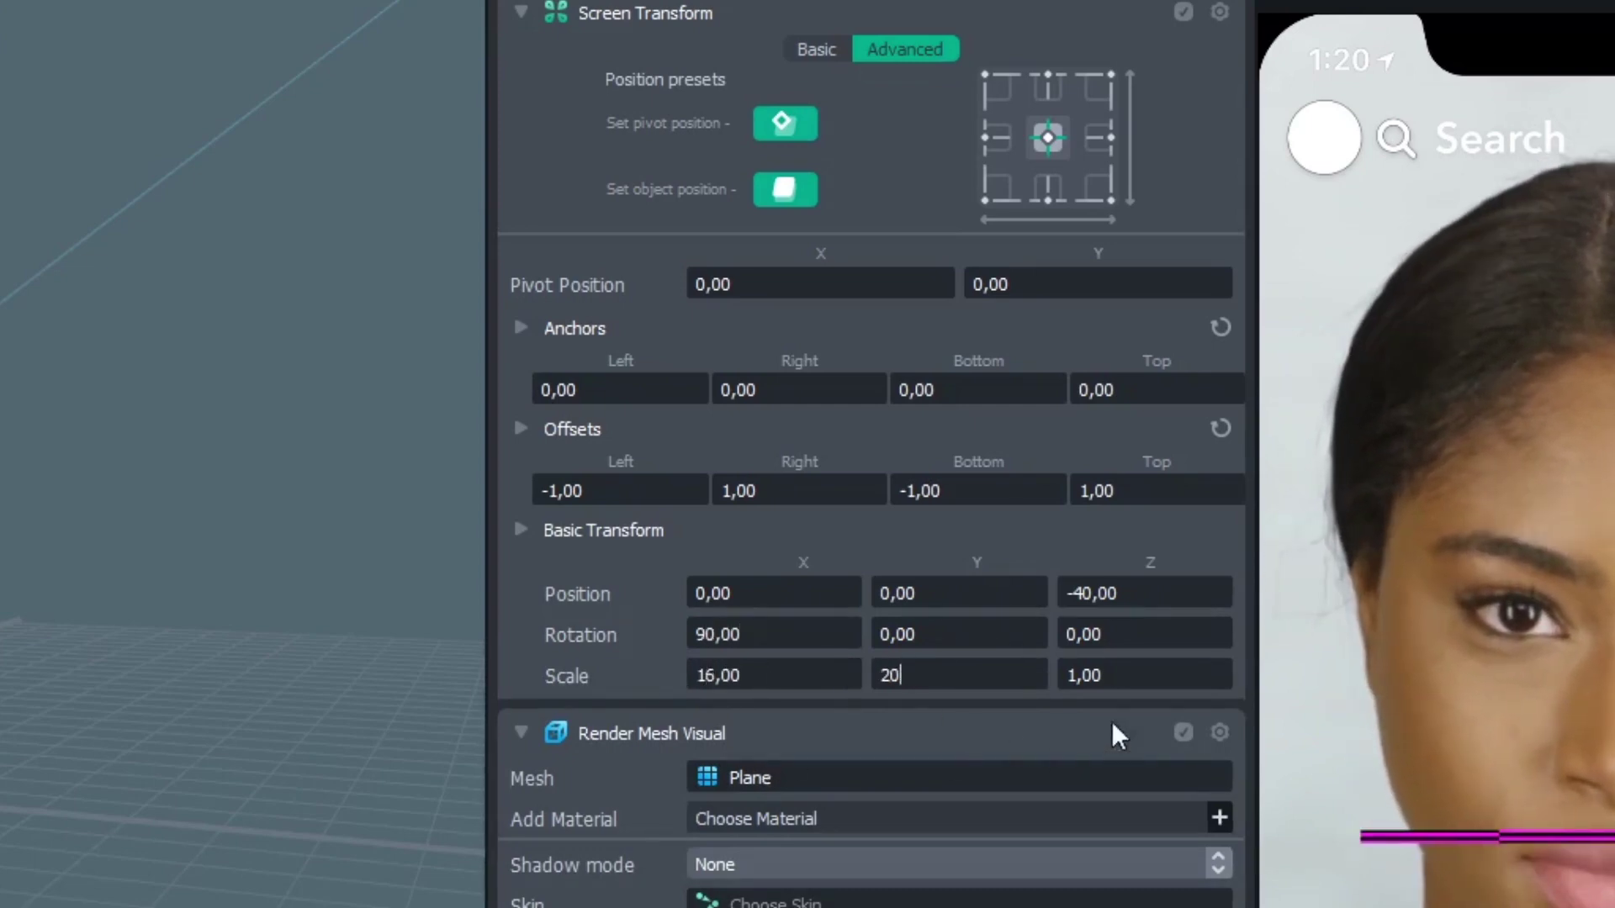
key("Tab")
type("61")
key("Return")
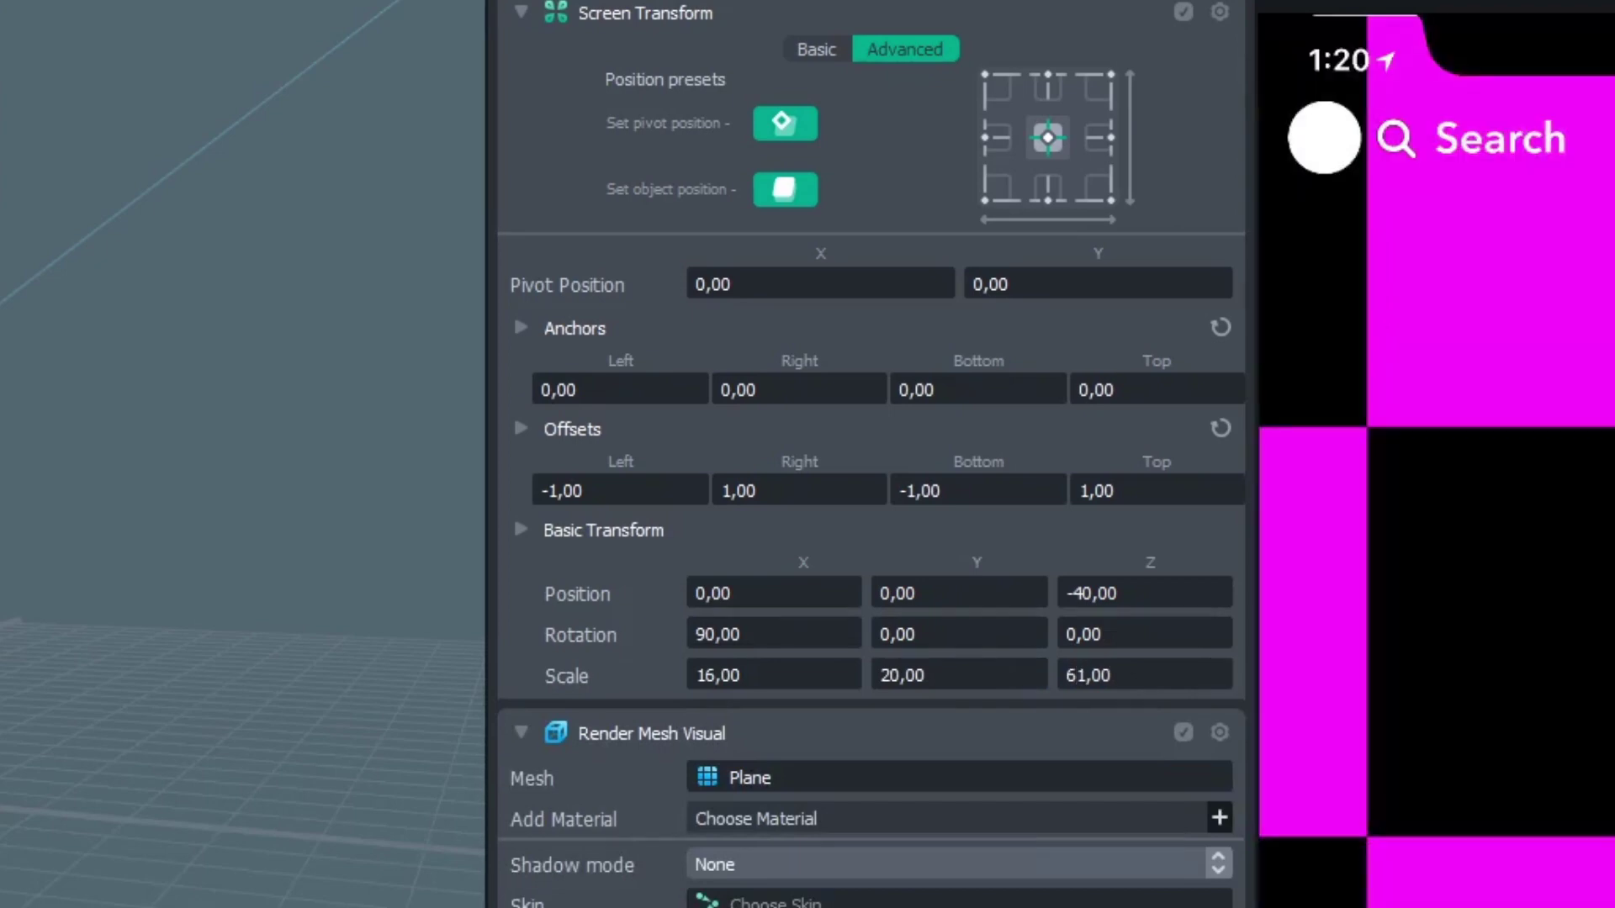
left_click(1148, 593)
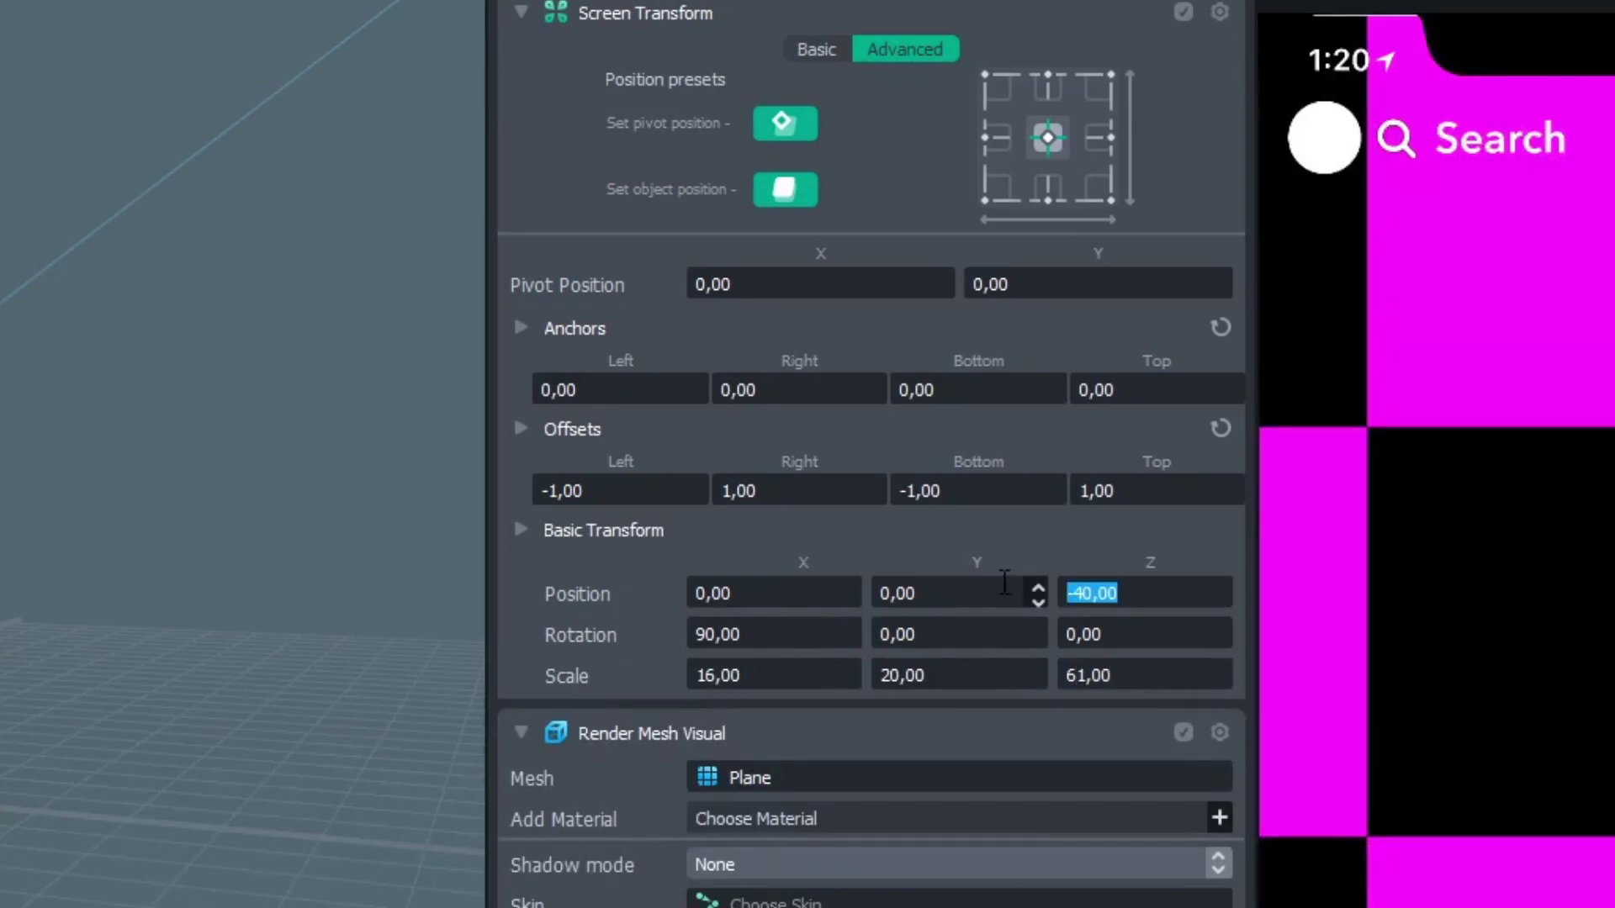
type("0")
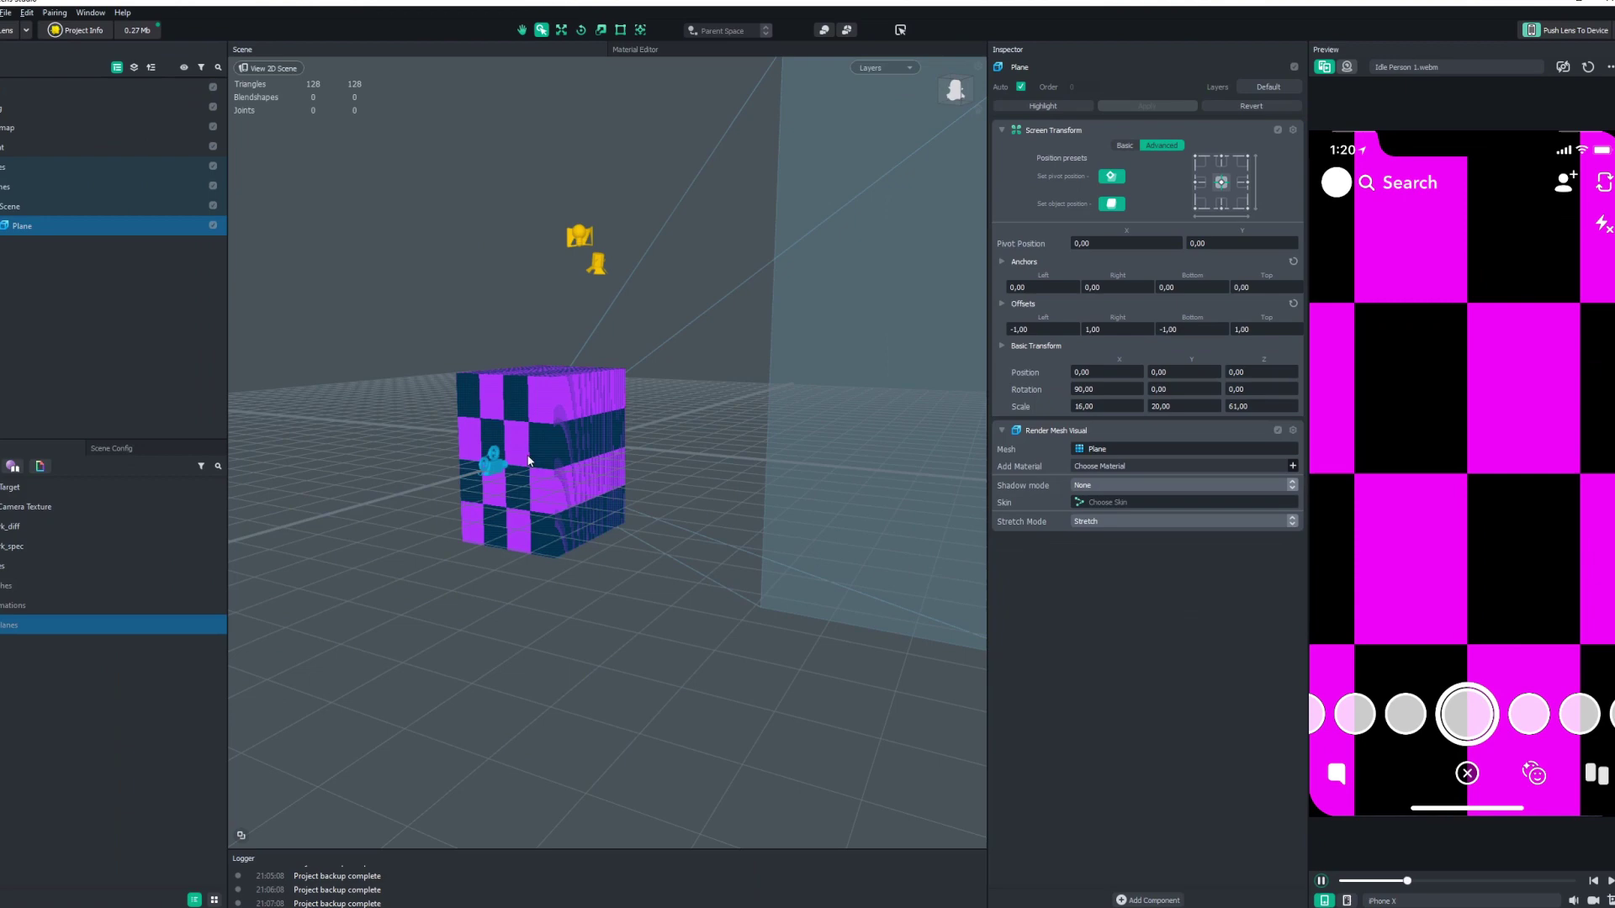
left_click_drag(657, 379, 703, 370, "alt")
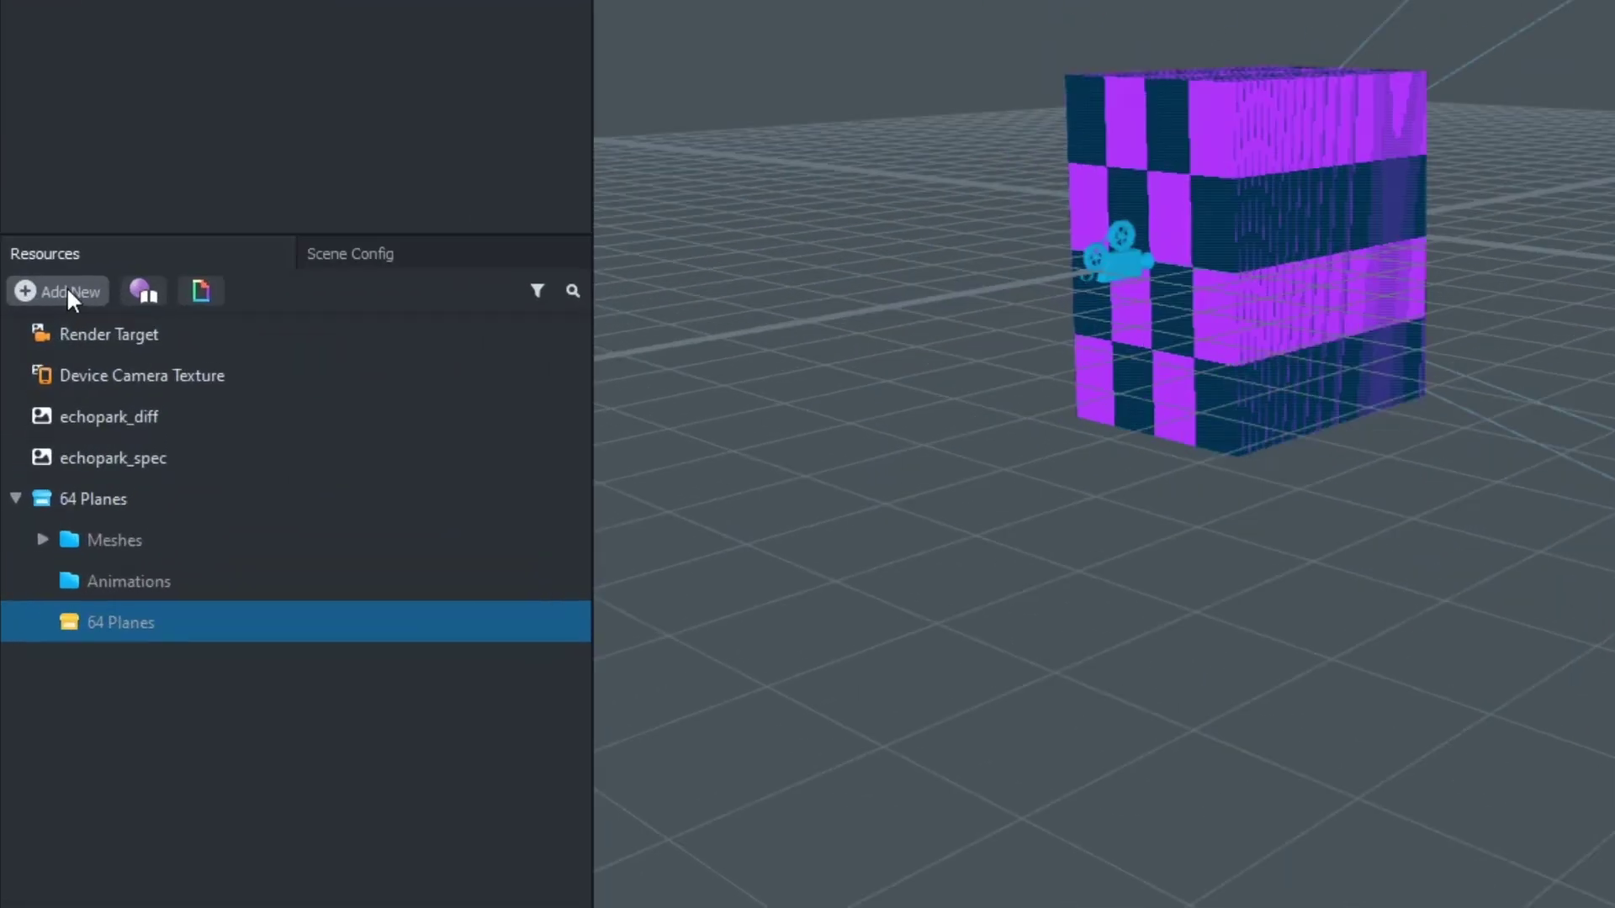
Step: Create a Graph Empty material and assign it to the Plane's Render Mesh Visual
left_click(27, 455)
left_click(94, 434)
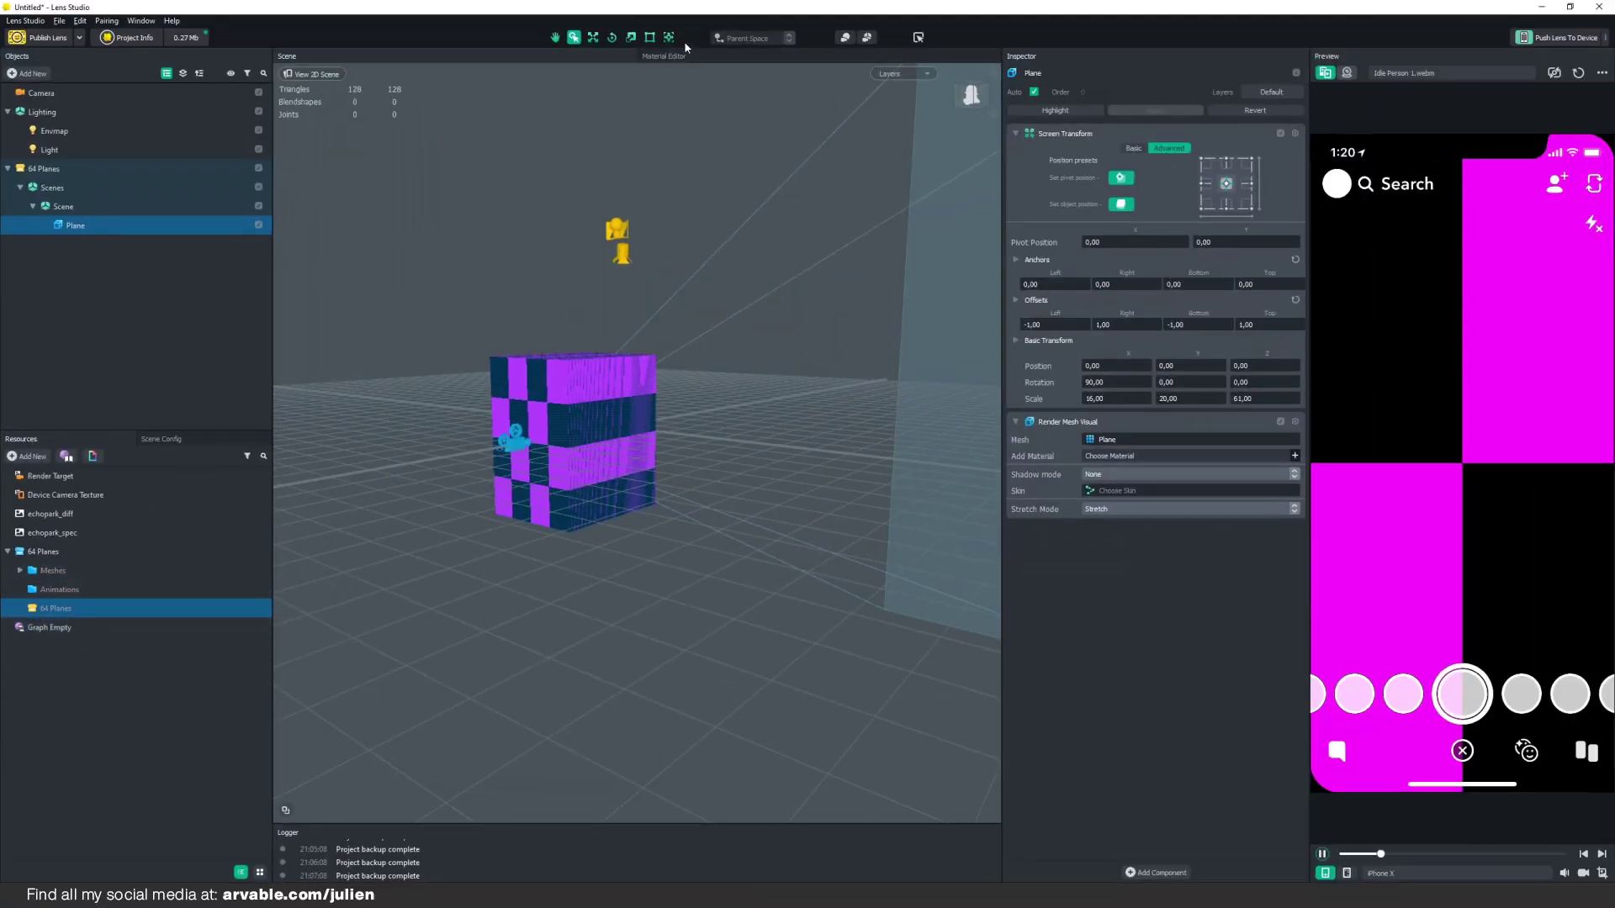
left_click(1118, 457)
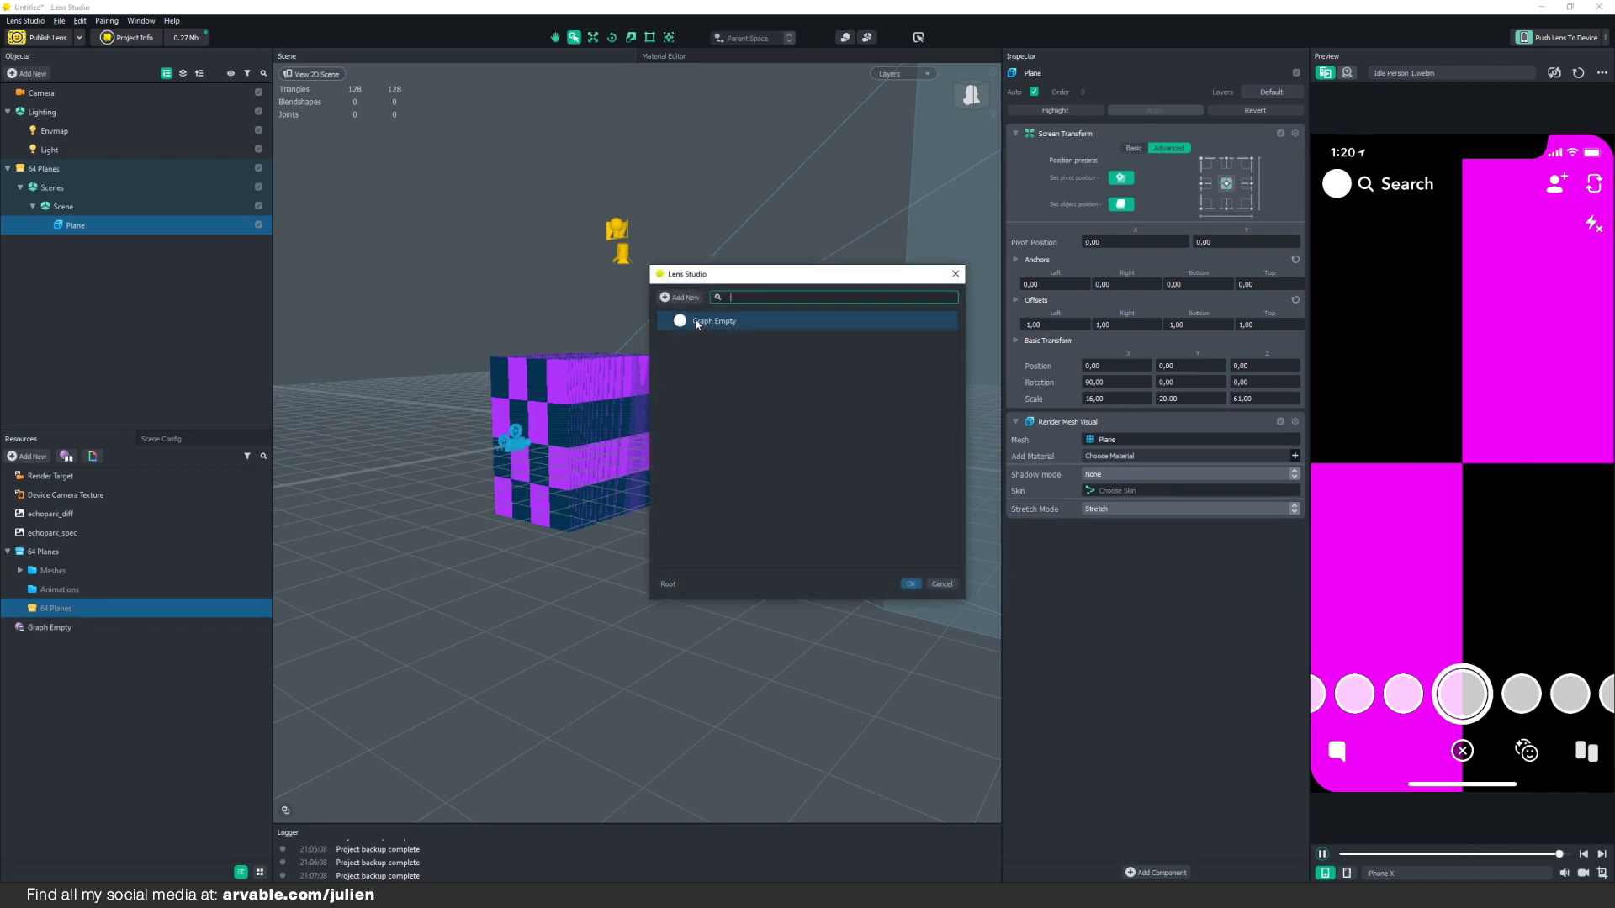
left_click(703, 323)
left_click(909, 583)
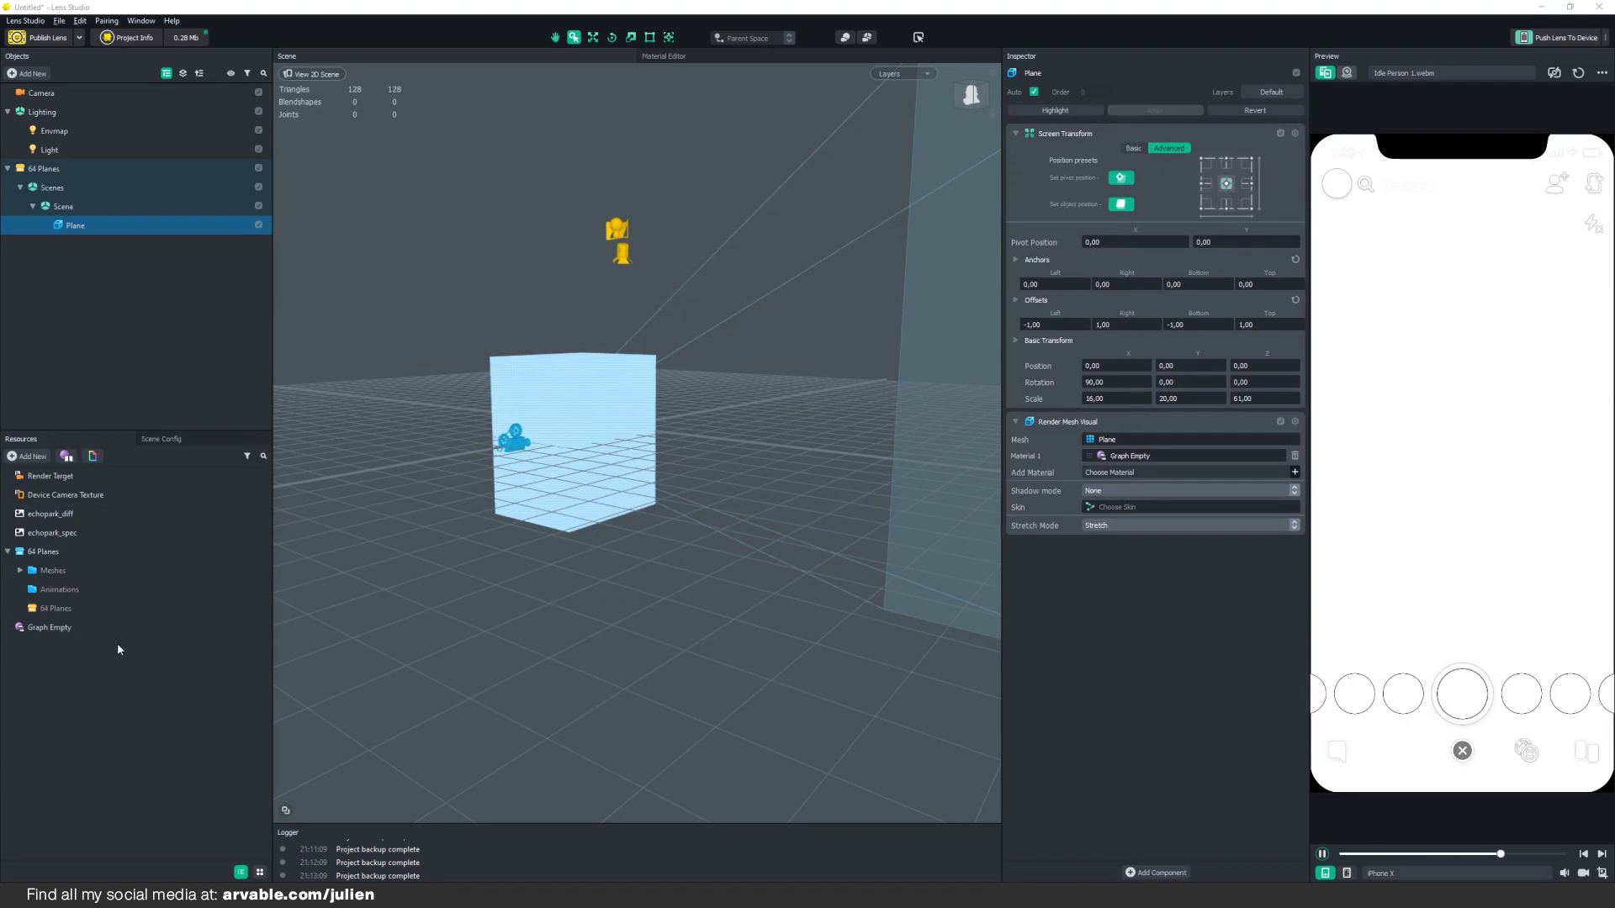
Step: Set the Graph Empty material's blend mode to Add
left_click(63, 631)
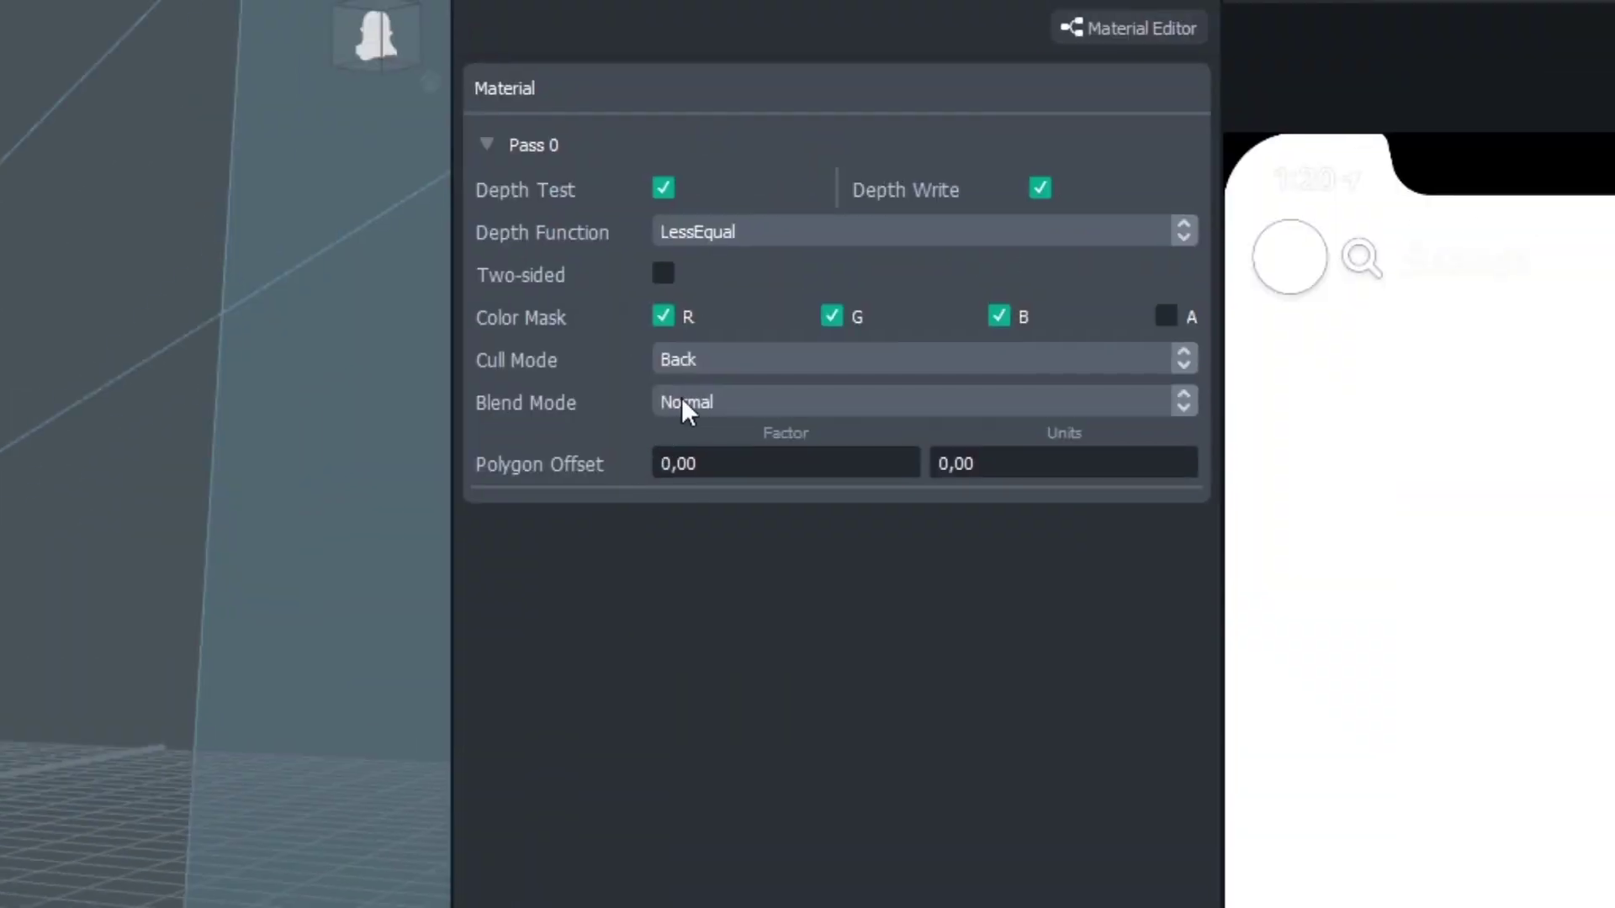
left_click(681, 403)
left_click(710, 465)
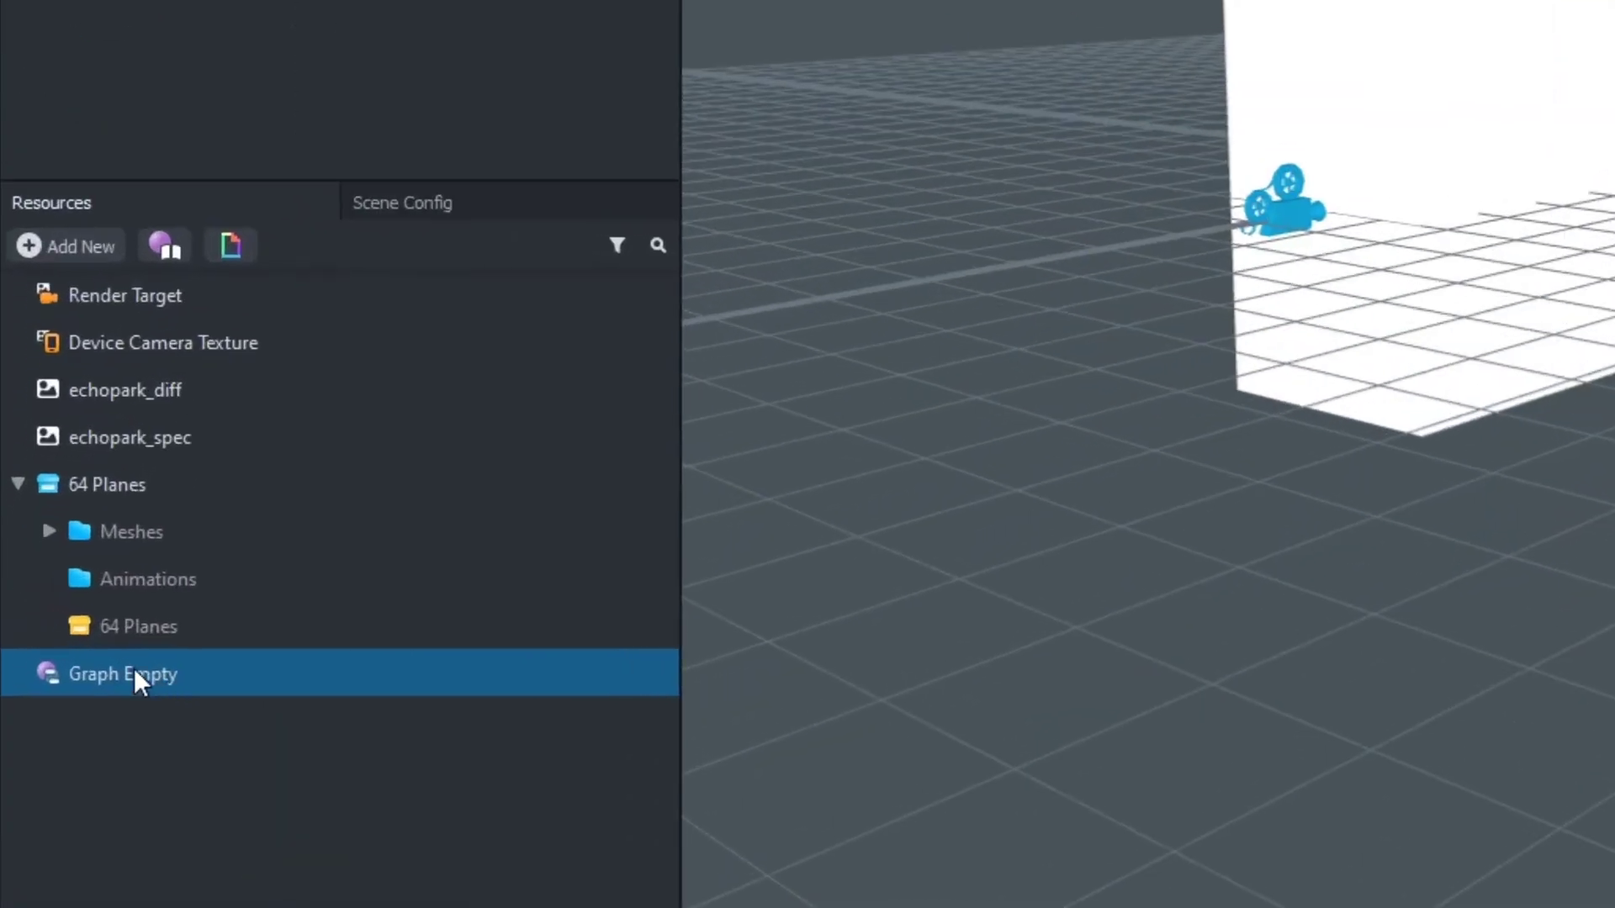
Step: Open the Graph Empty material graph and select the Shader node
double_click(134, 668)
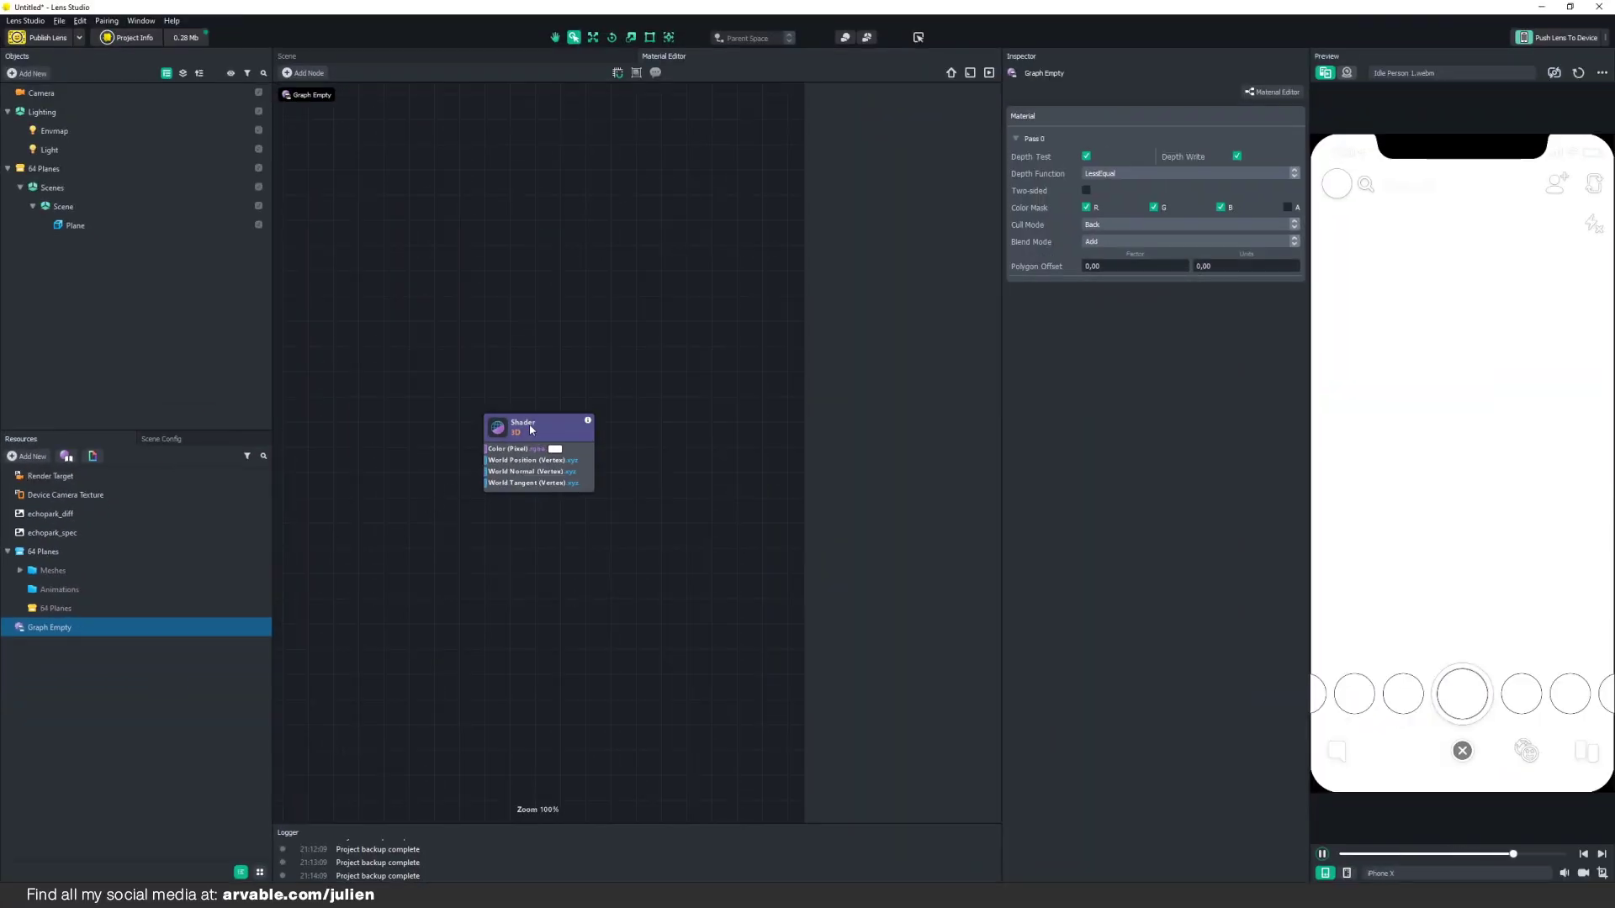
left_click(531, 429)
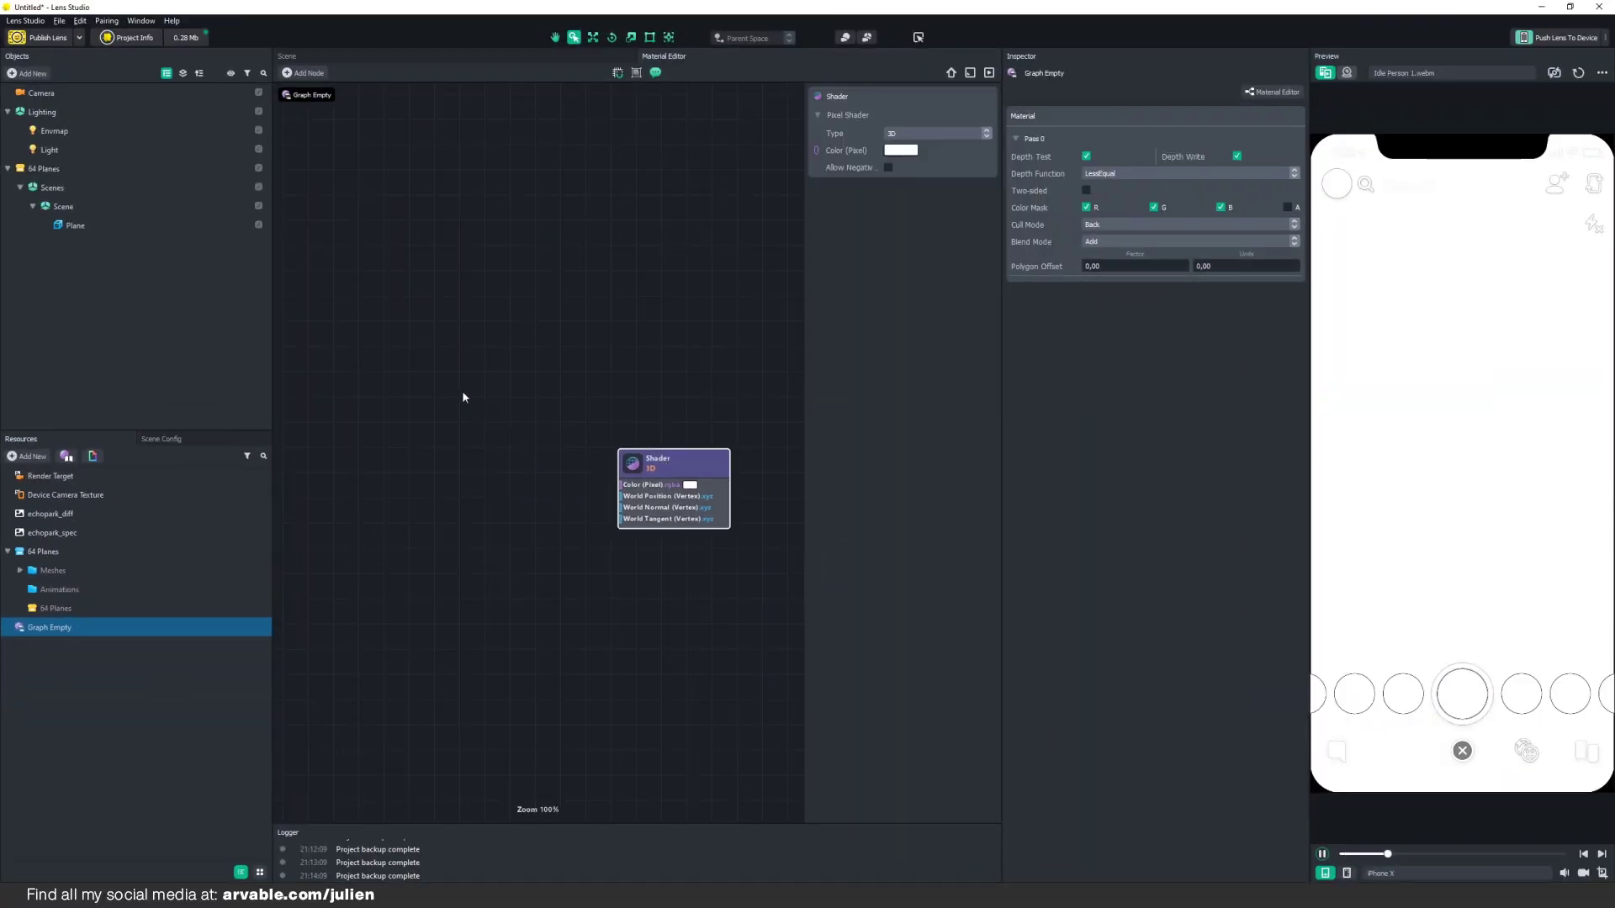
left_click(310, 76)
scroll(345, 242, "down", 2)
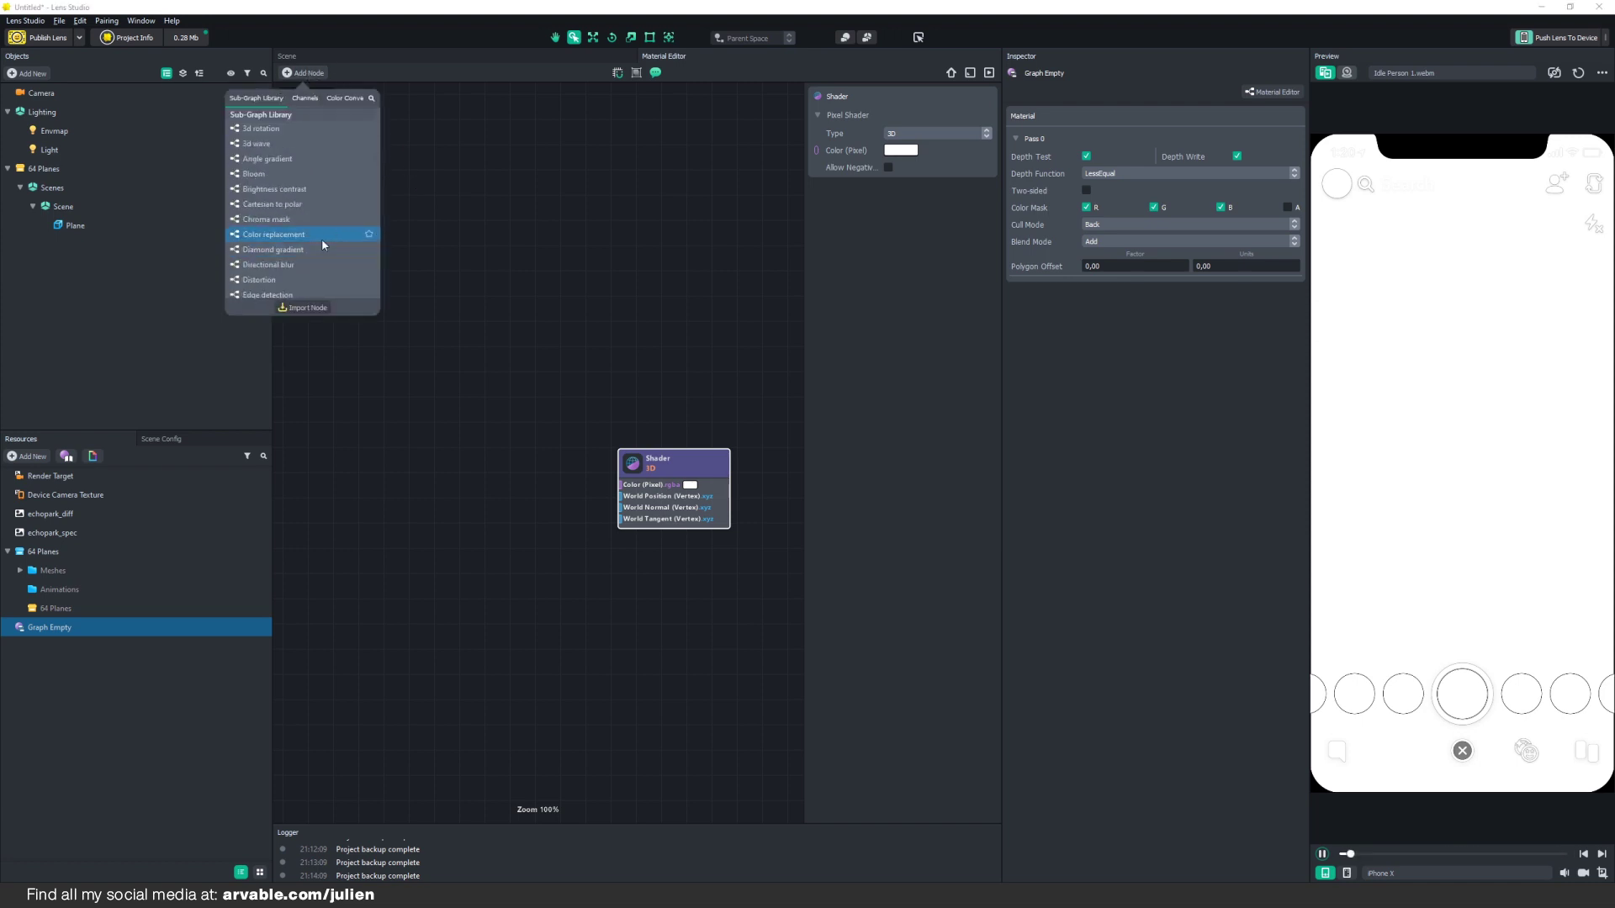
left_click(435, 371)
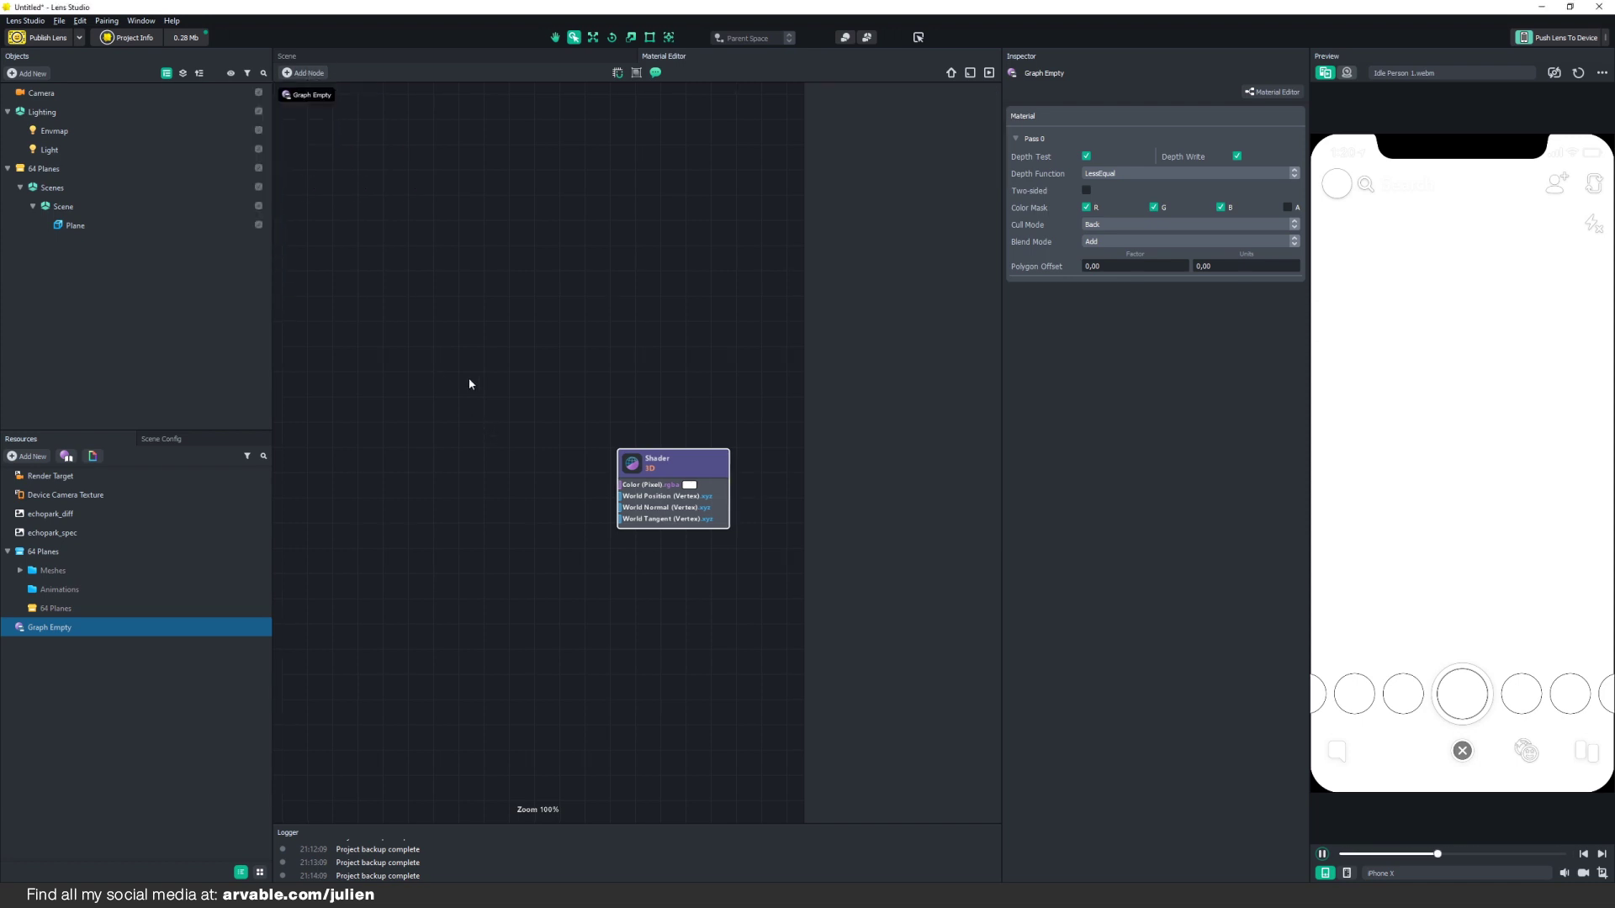
Step: Add a Texture 2D Parameter node via a '2d' search and place it left of the Shader
right_click(470, 380)
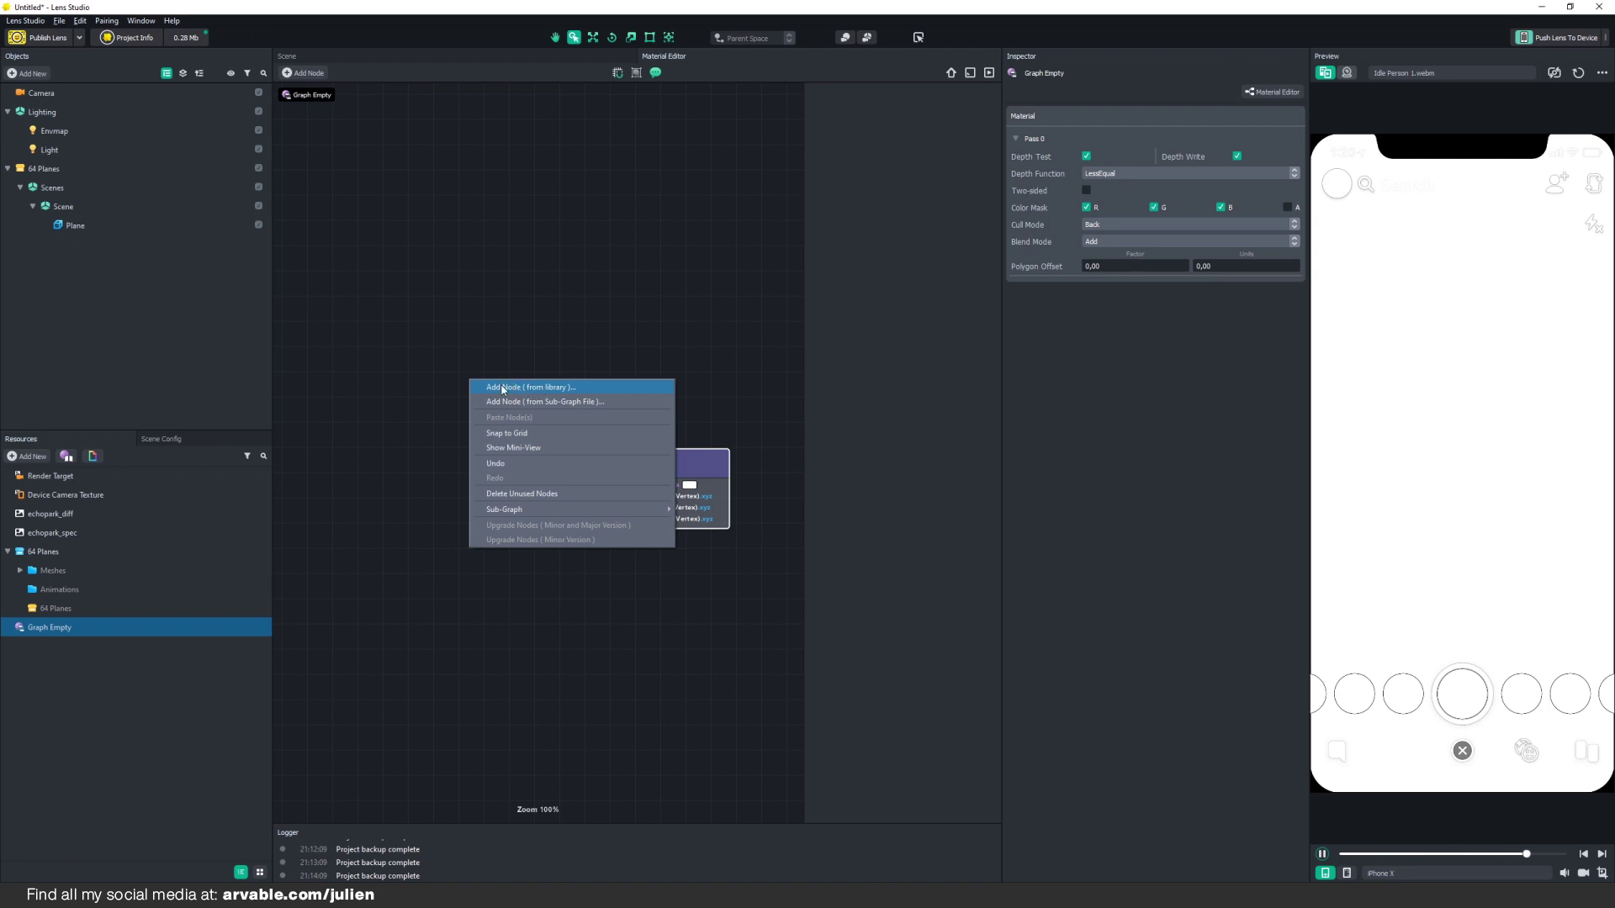
left_click(503, 388)
left_click(536, 398)
type("2")
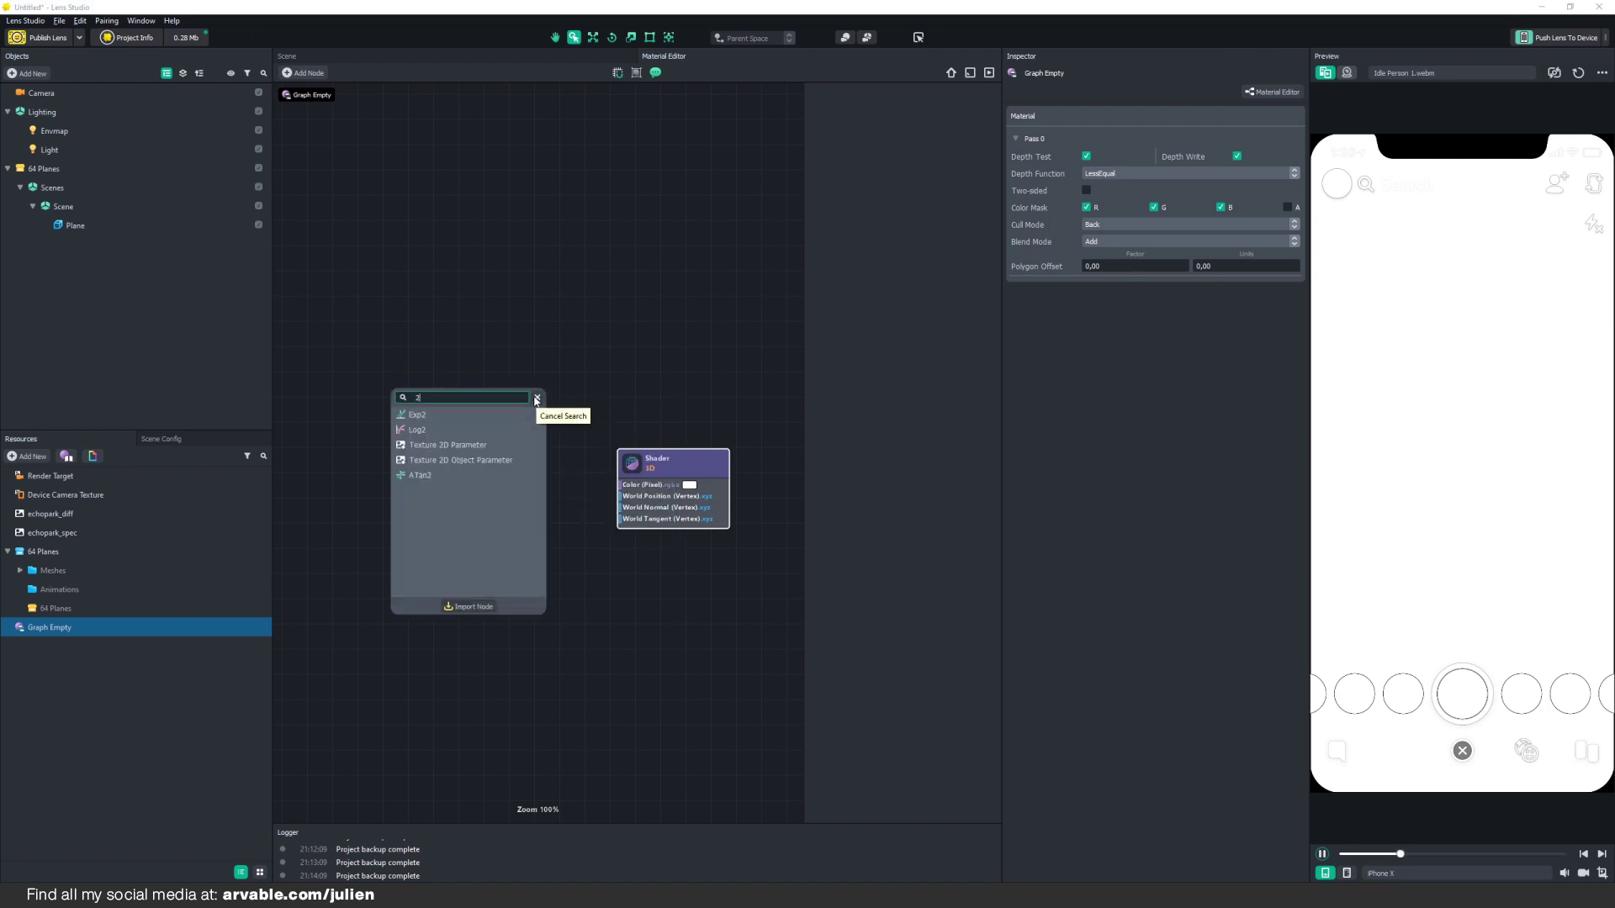
type("d")
left_click(432, 417)
left_click_drag(513, 391, 354, 375)
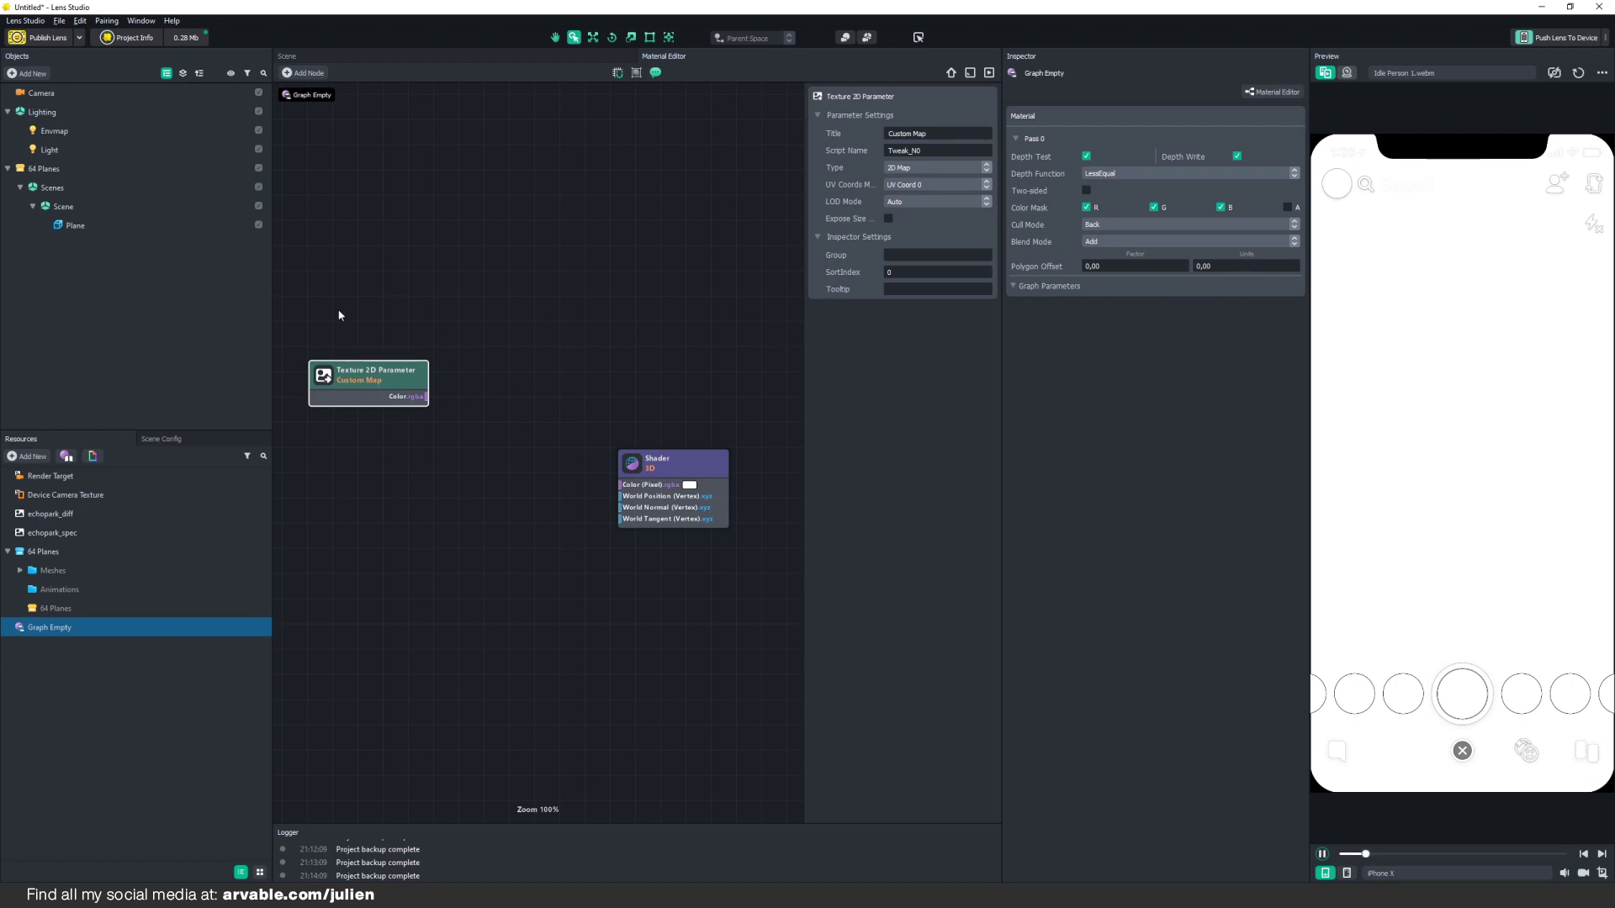
left_click(446, 477)
left_click(382, 368)
left_click_drag(295, 333, 433, 437)
Step: Add a Mix node and set its A, B and Ratio channels to x
right_click(498, 323)
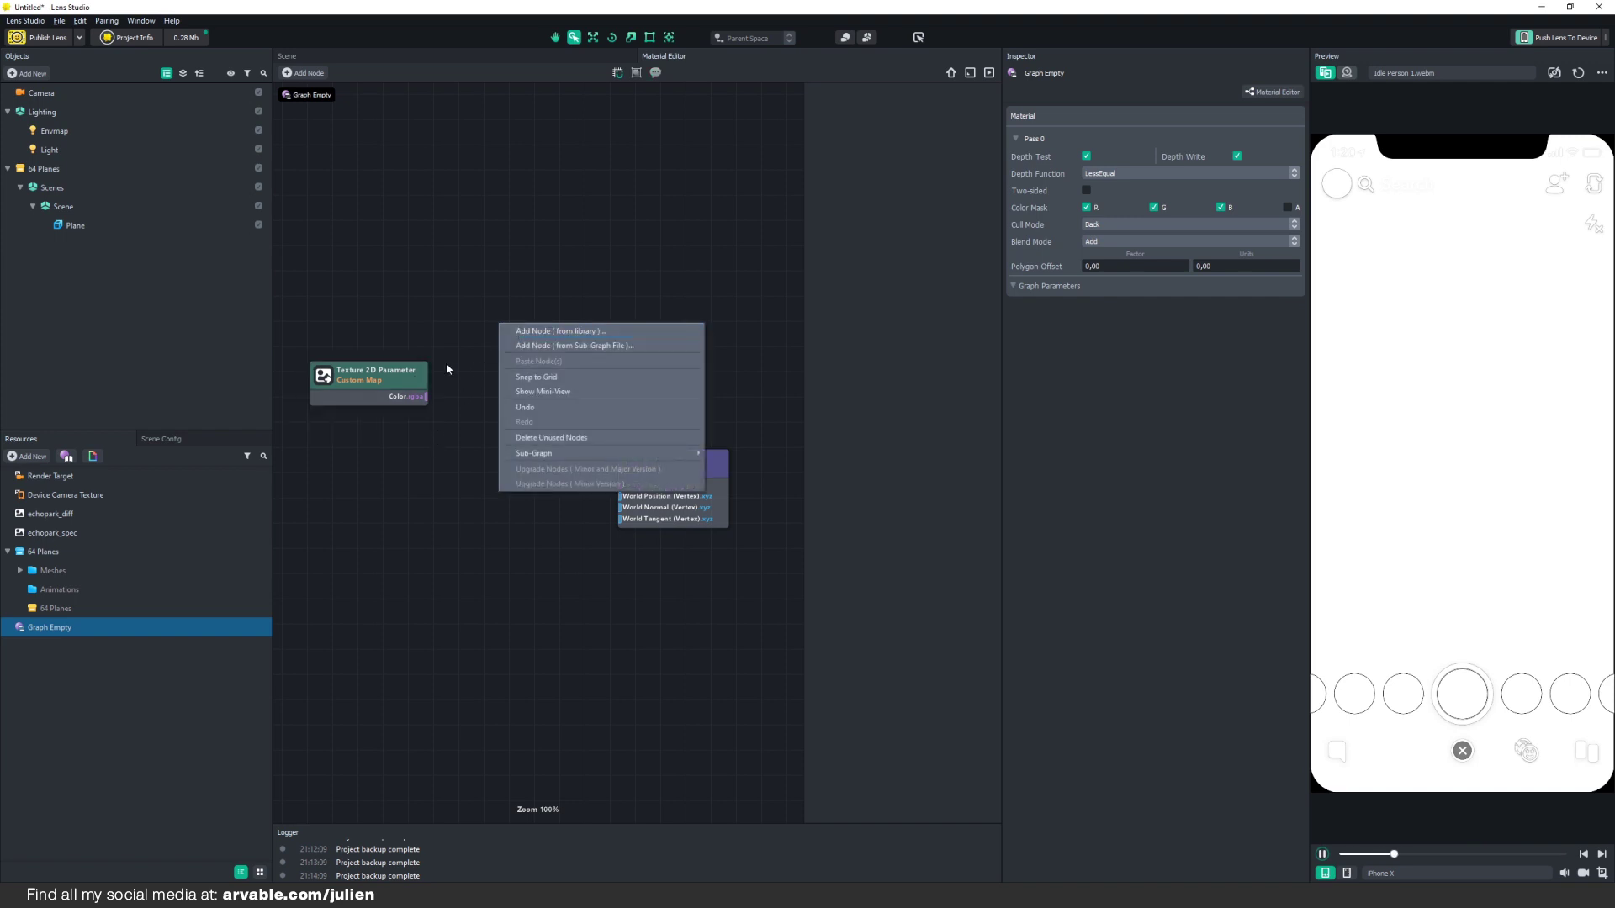
left_click(562, 331)
type("mi")
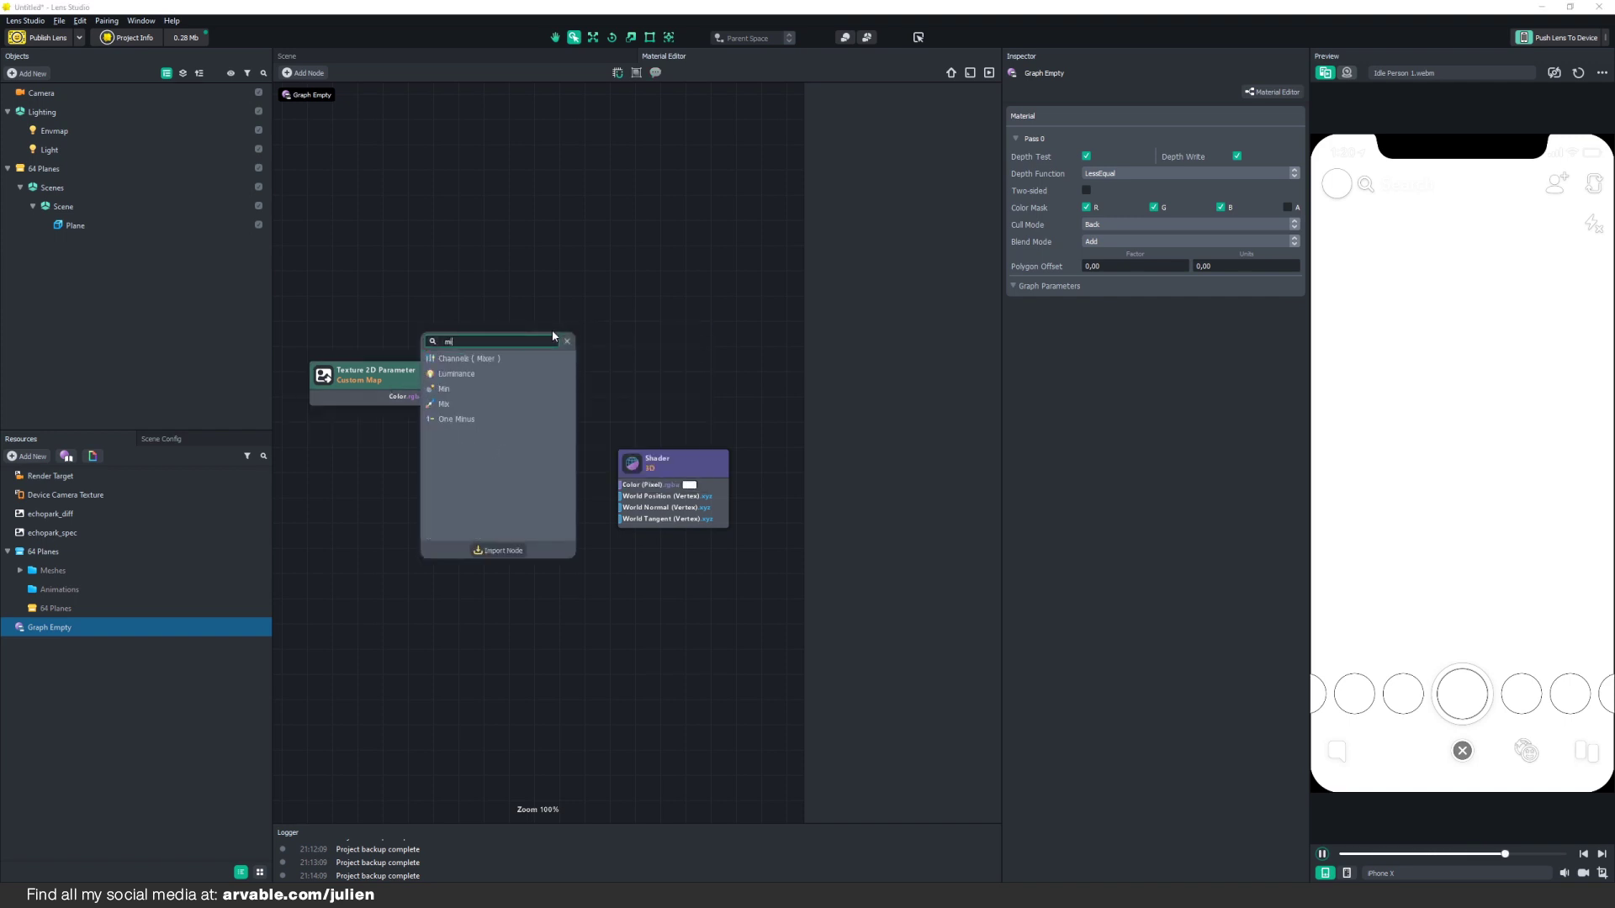
left_click(445, 404)
left_click_drag(542, 334, 551, 310)
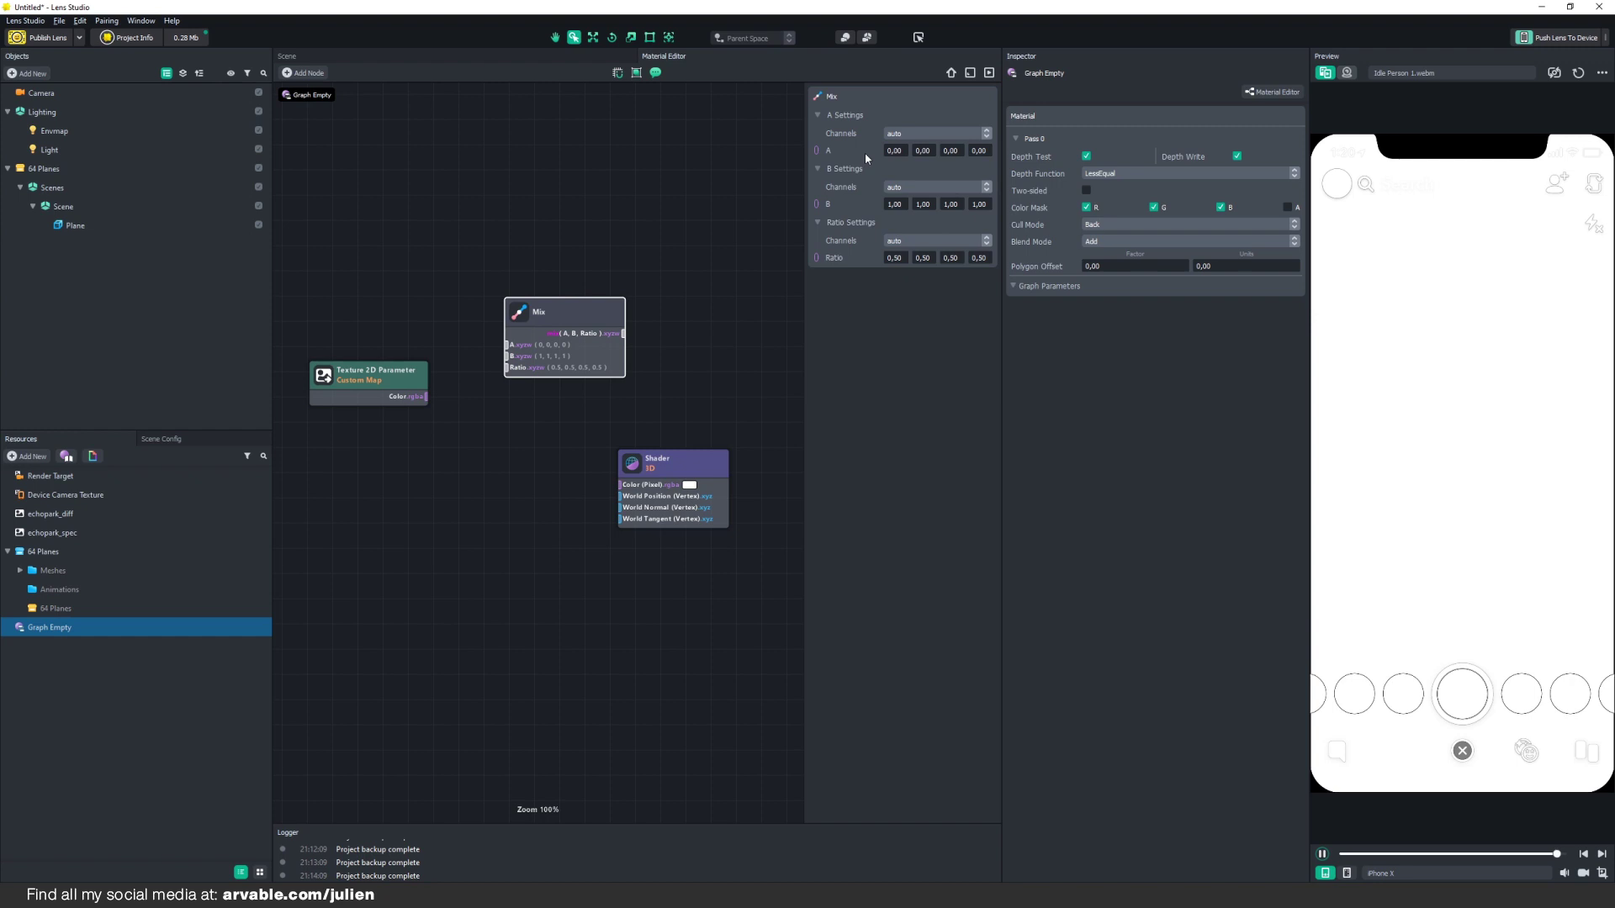
left_click(934, 133)
left_click(926, 209)
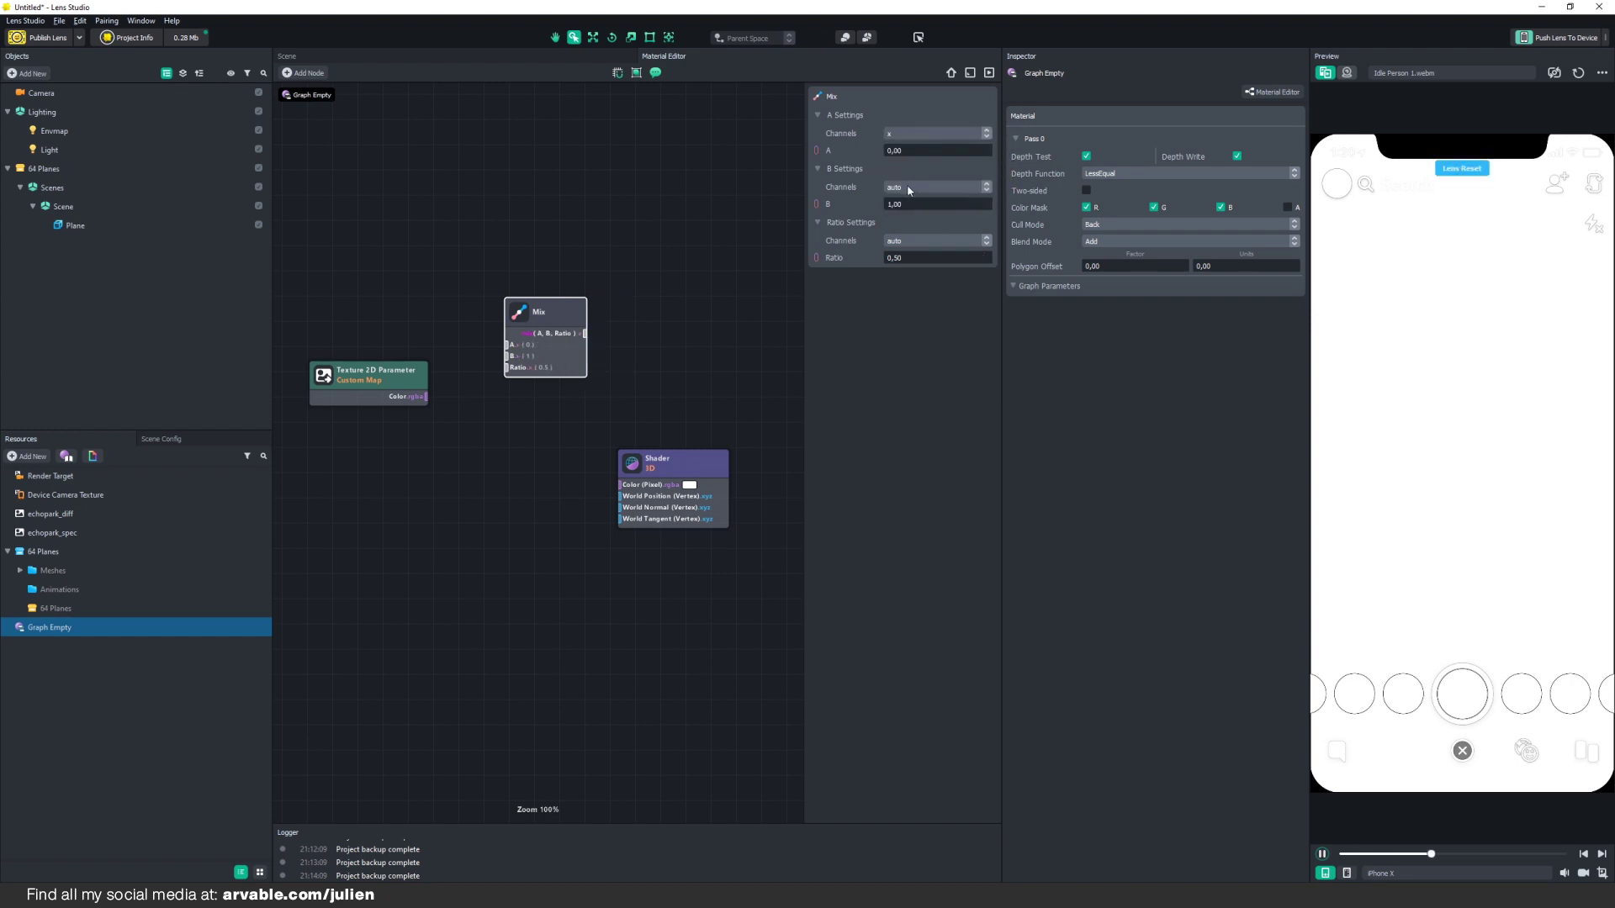
left_click(908, 190)
left_click(913, 204)
left_click(896, 241)
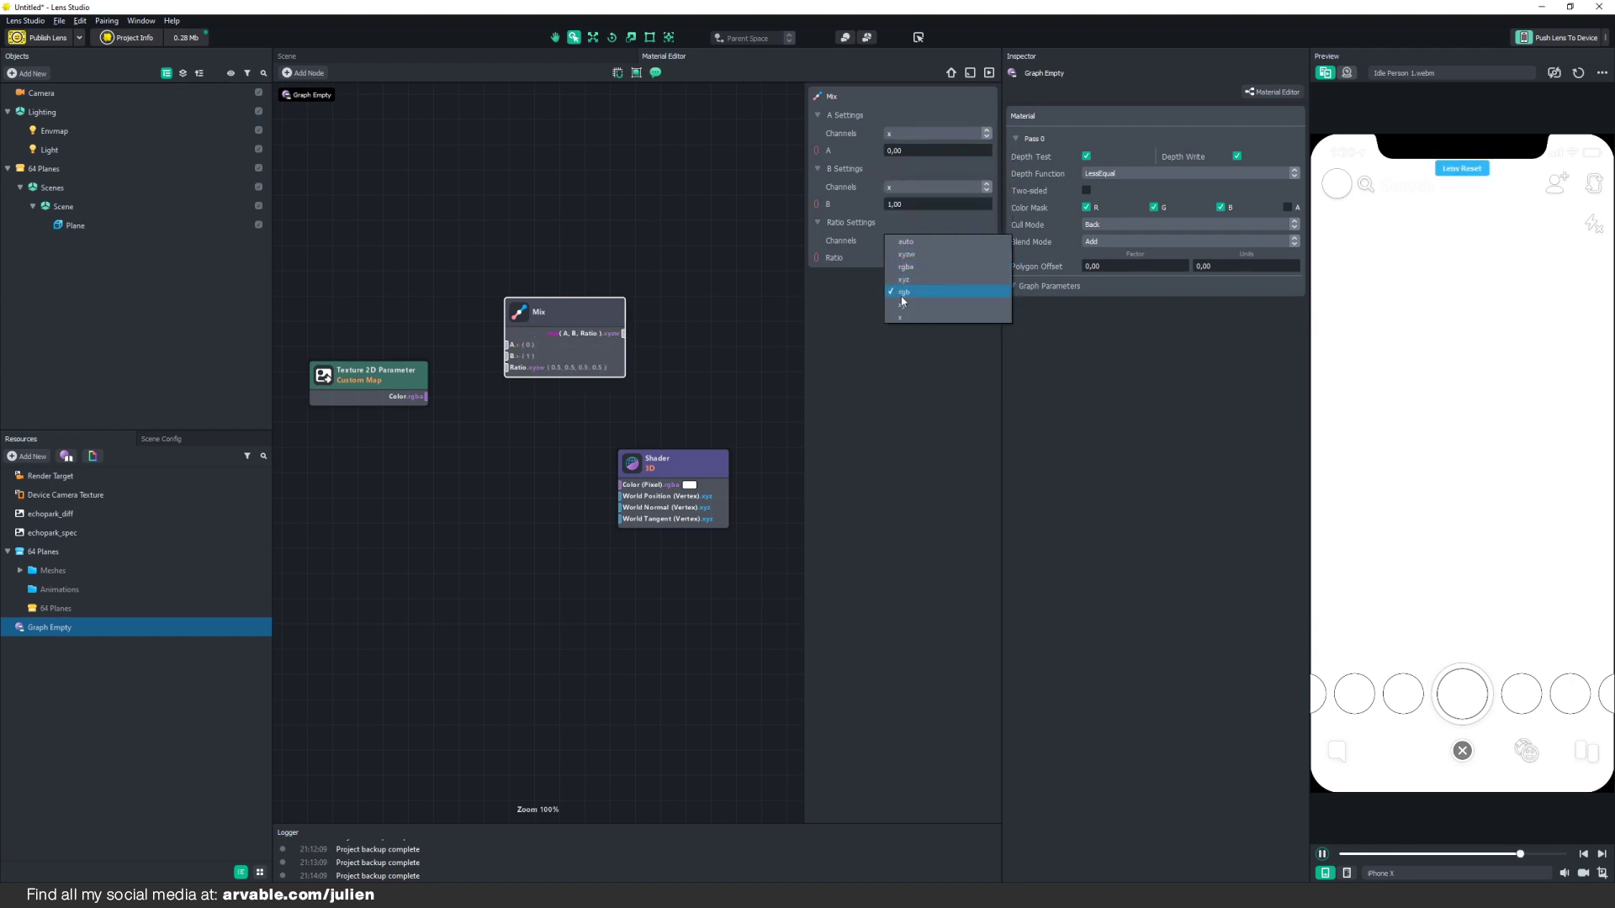
left_click(925, 316)
Step: Wire the texture Color into Mix B and the Mix output into Shader Color
left_click_drag(543, 314, 541, 352)
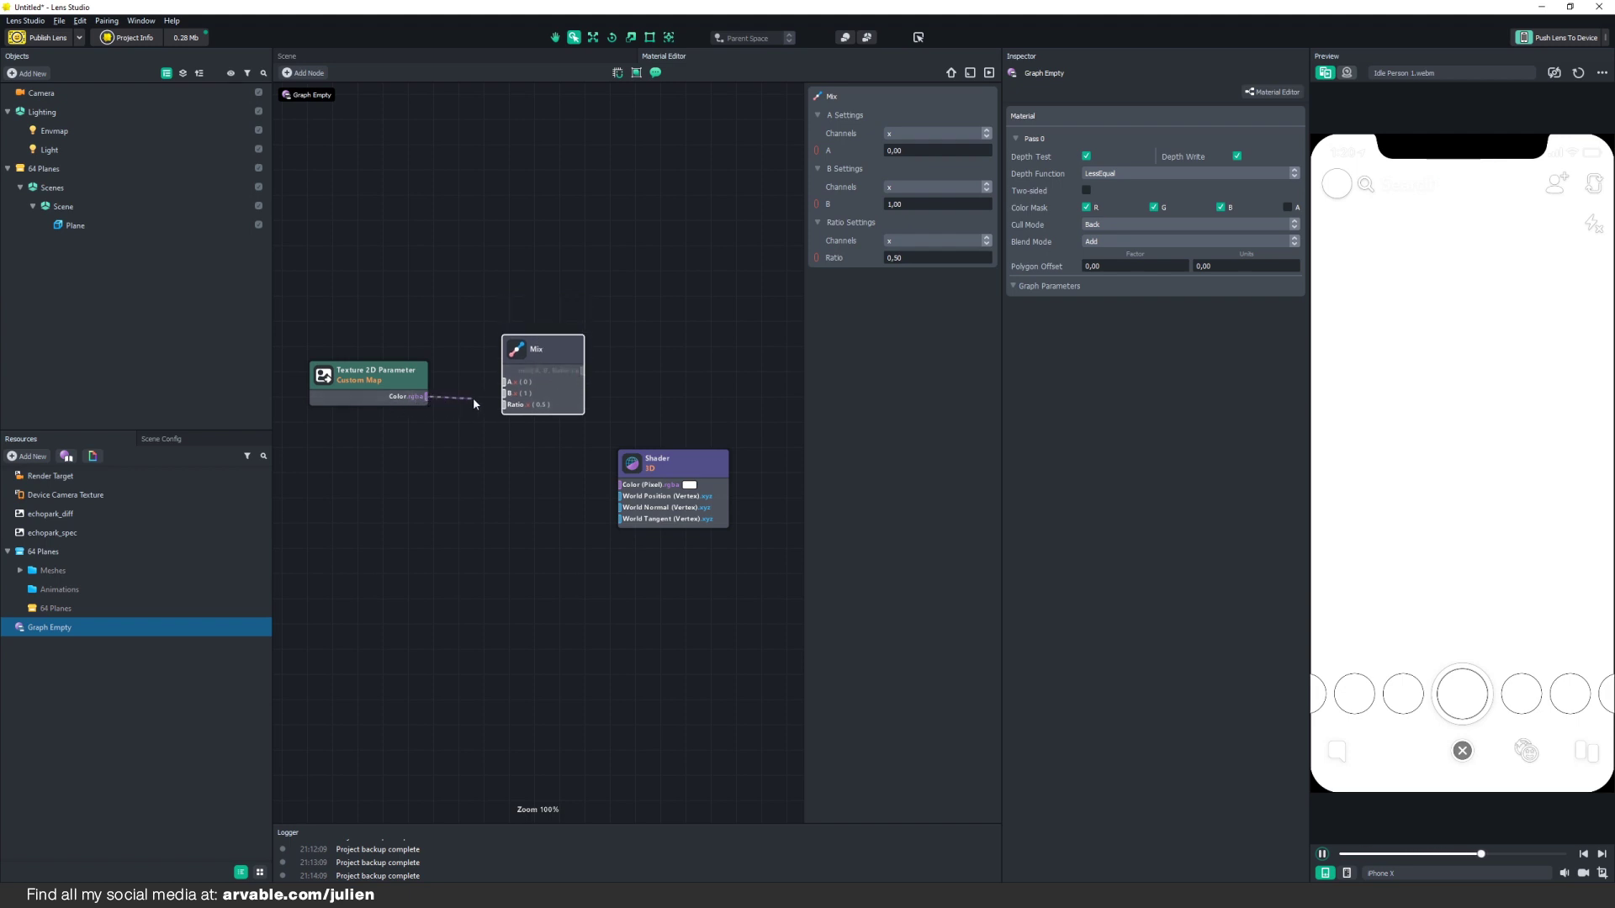
left_click_drag(507, 398, 508, 365)
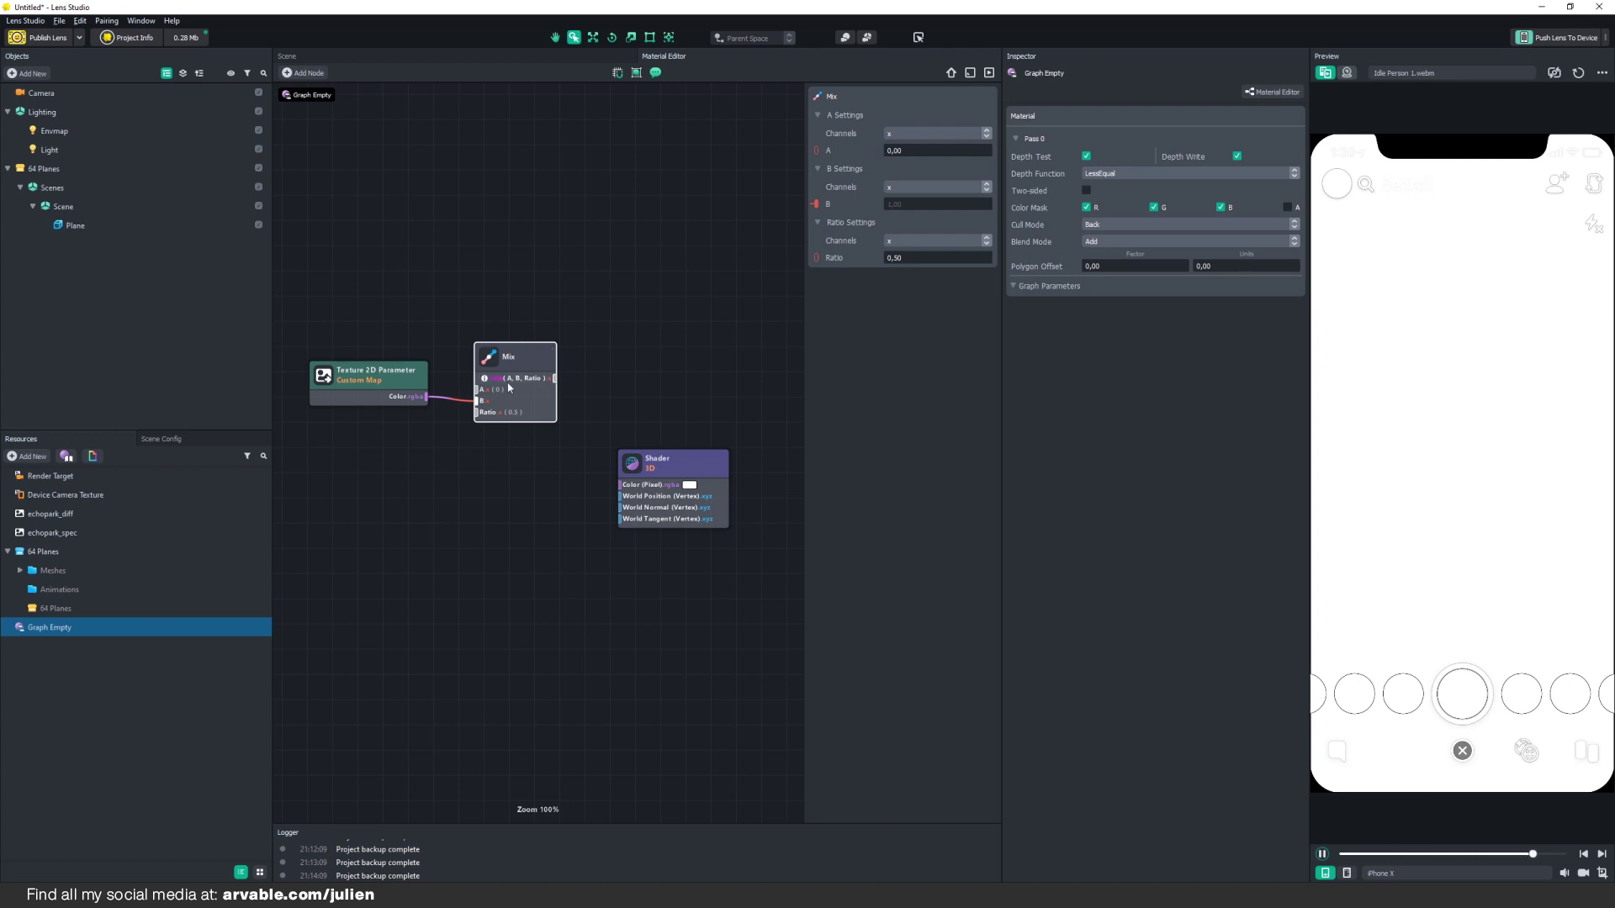
left_click_drag(554, 379, 620, 485)
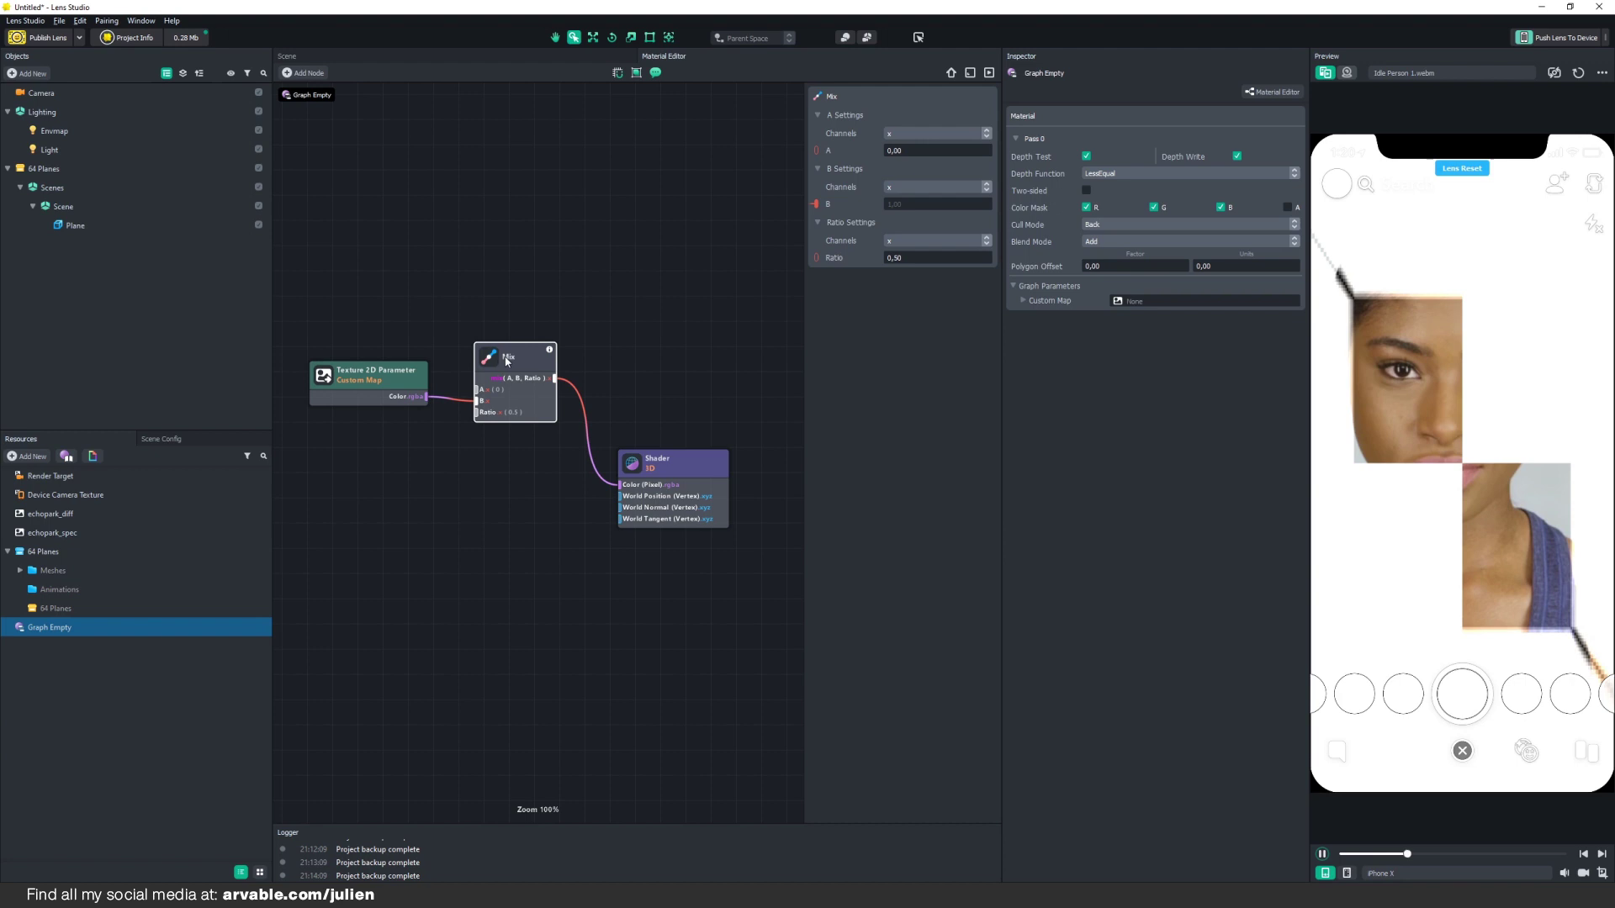
left_click_drag(513, 357, 541, 379)
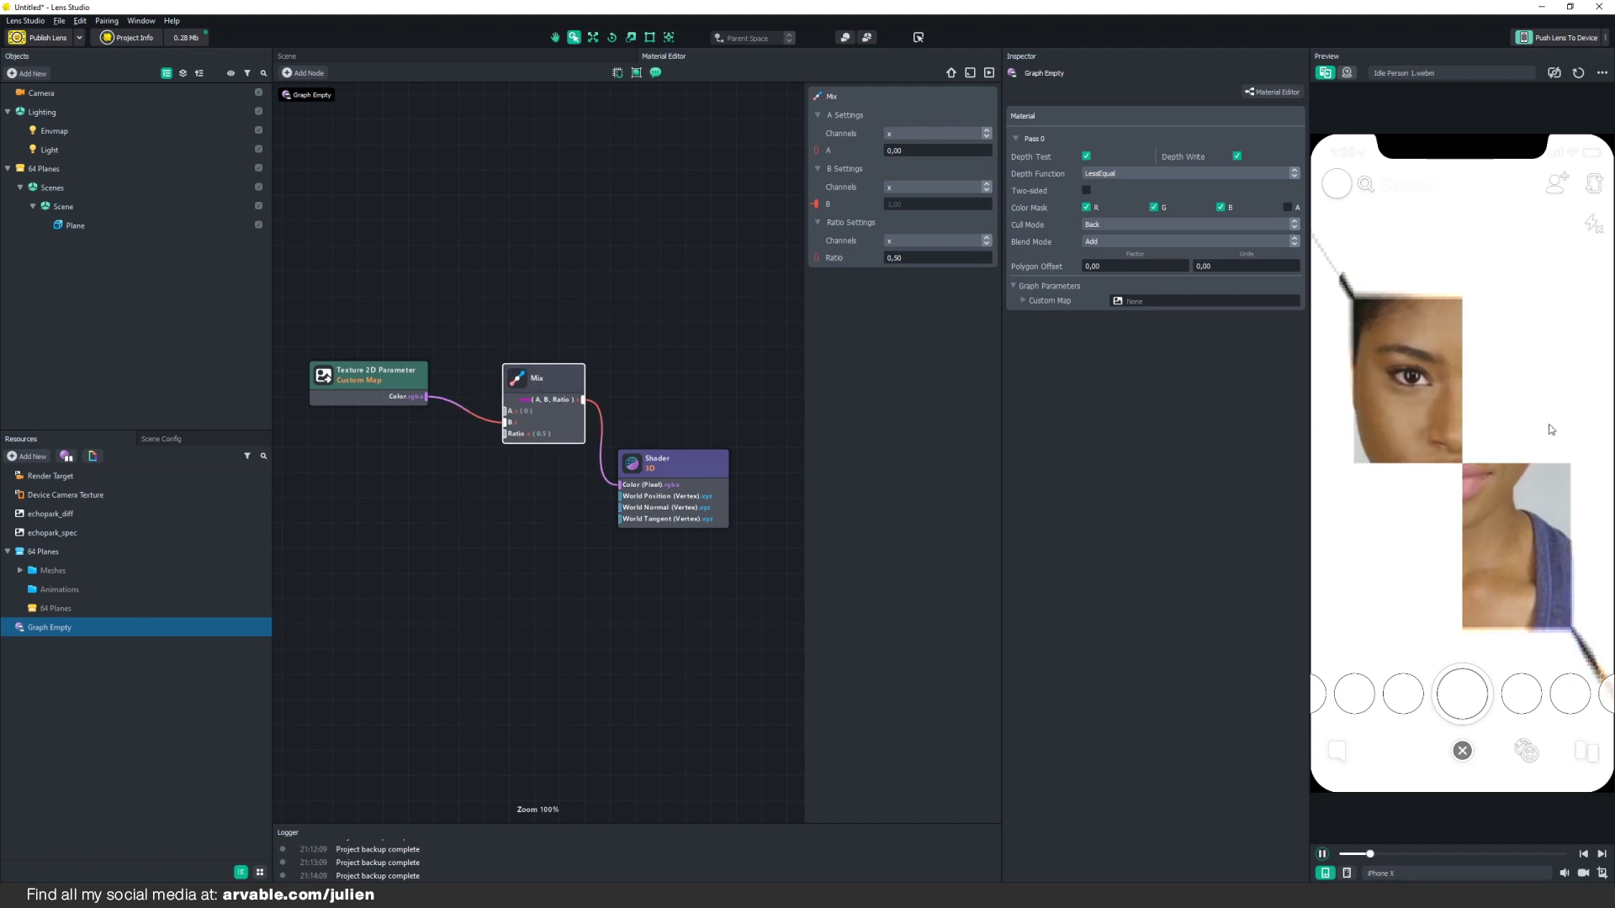
left_click_drag(553, 386, 540, 382)
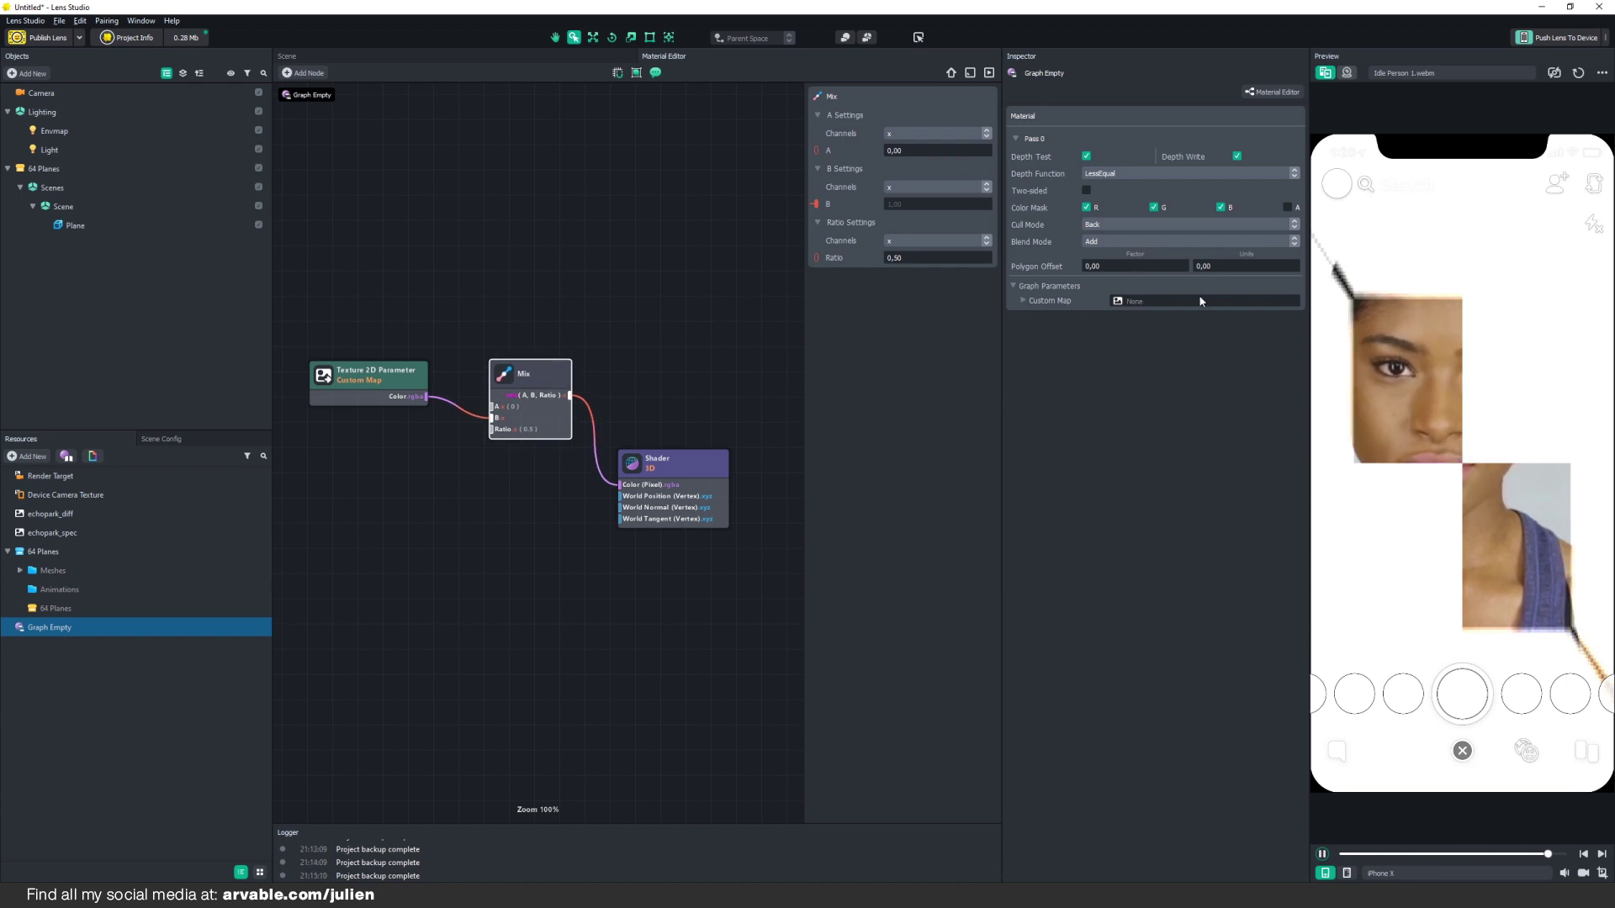
Step: Set the Custom Map parameter to Device Camera Texture
left_click(1160, 301)
left_click(709, 322)
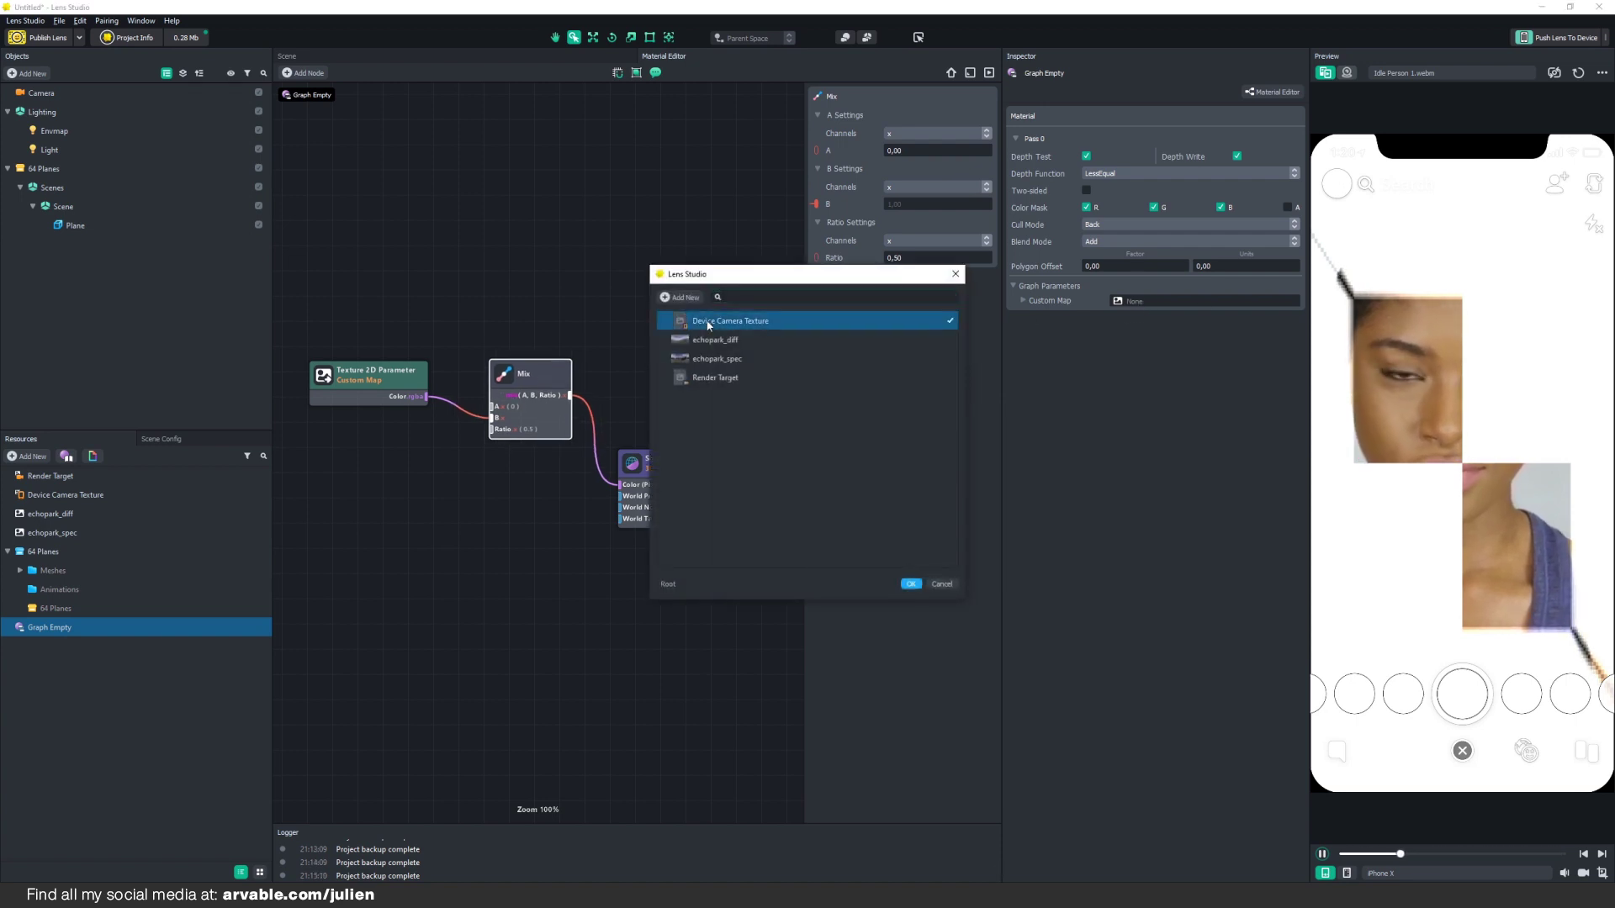
left_click(911, 583)
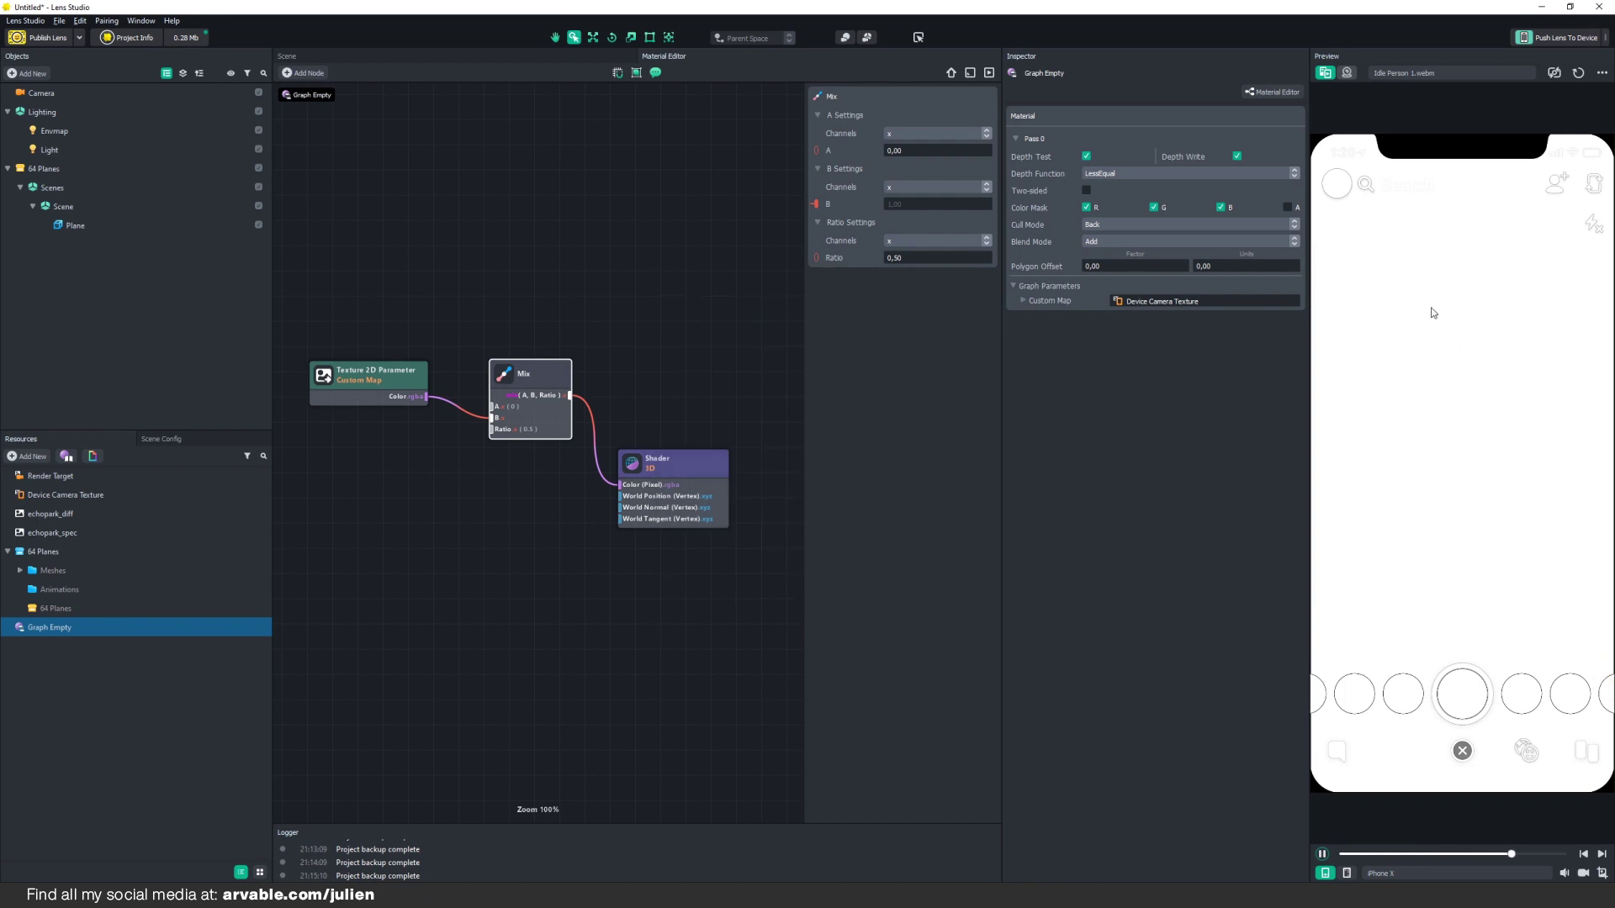
Step: Add a Float Parameter node and connect its value to the Mix node's Ratio
right_click(394, 497)
left_click(429, 506)
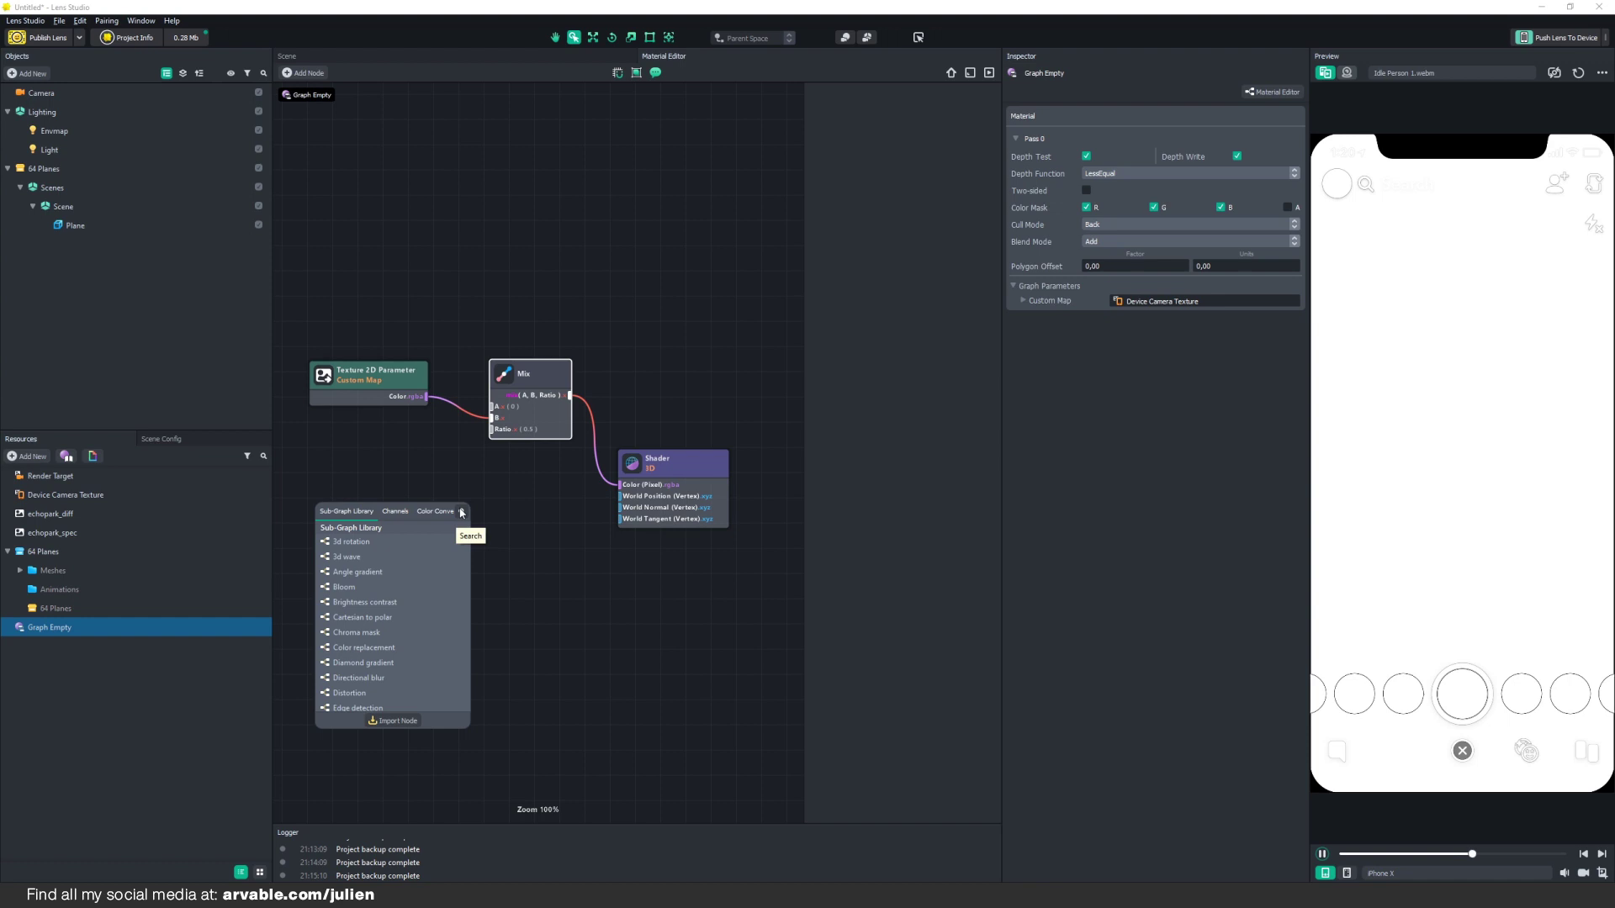
type("float")
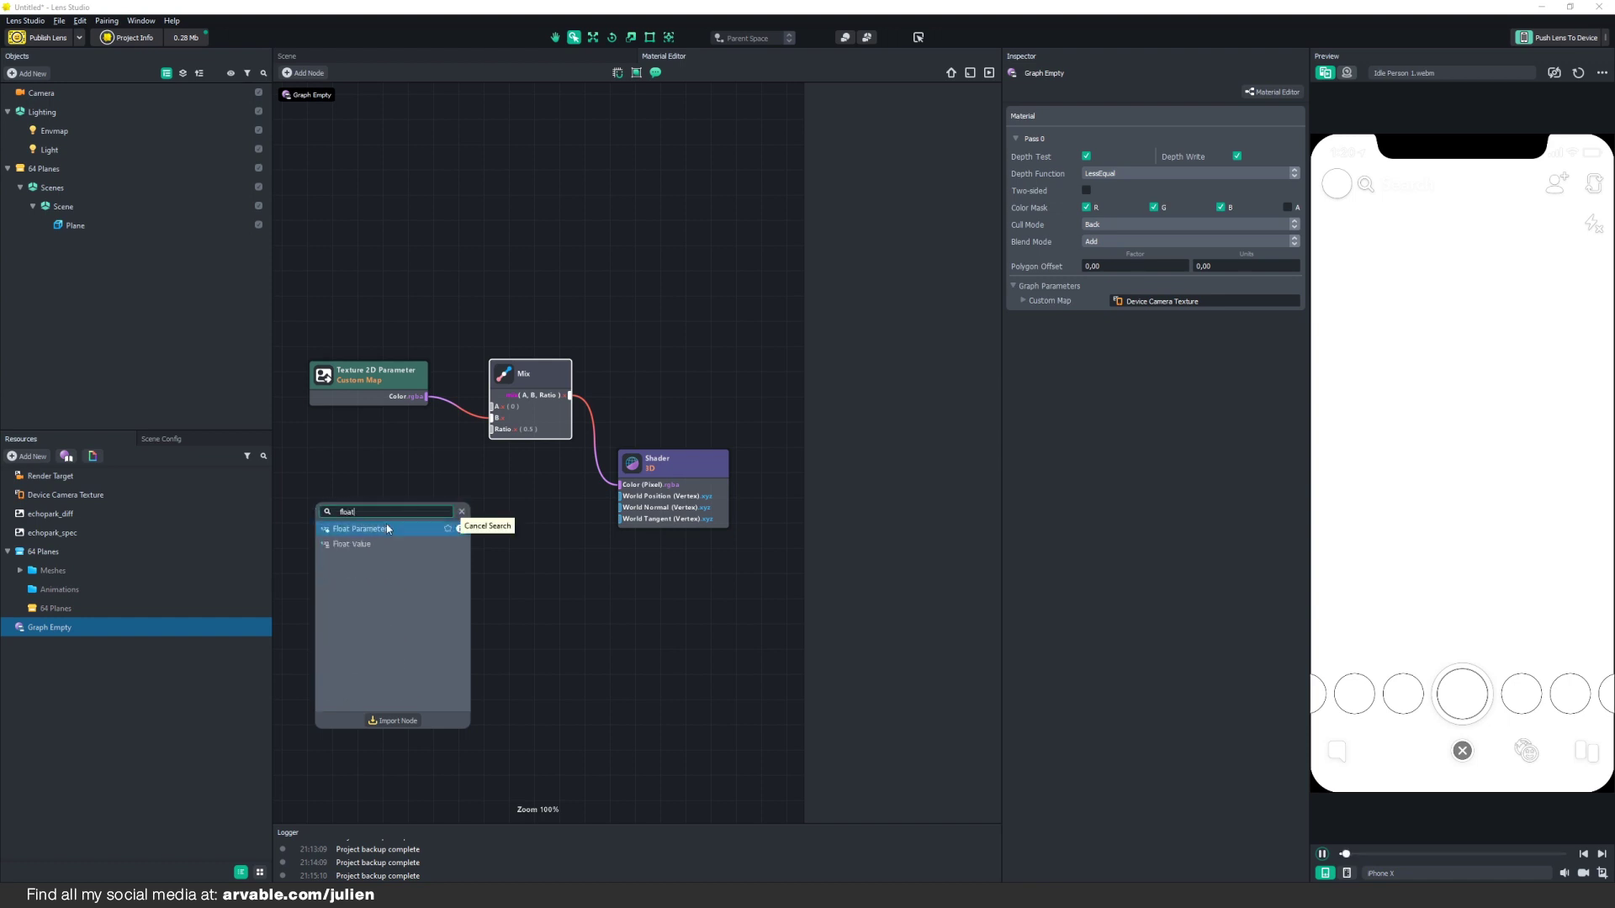
left_click(385, 531)
left_click_drag(438, 510, 403, 501)
left_click_drag(526, 383, 526, 407)
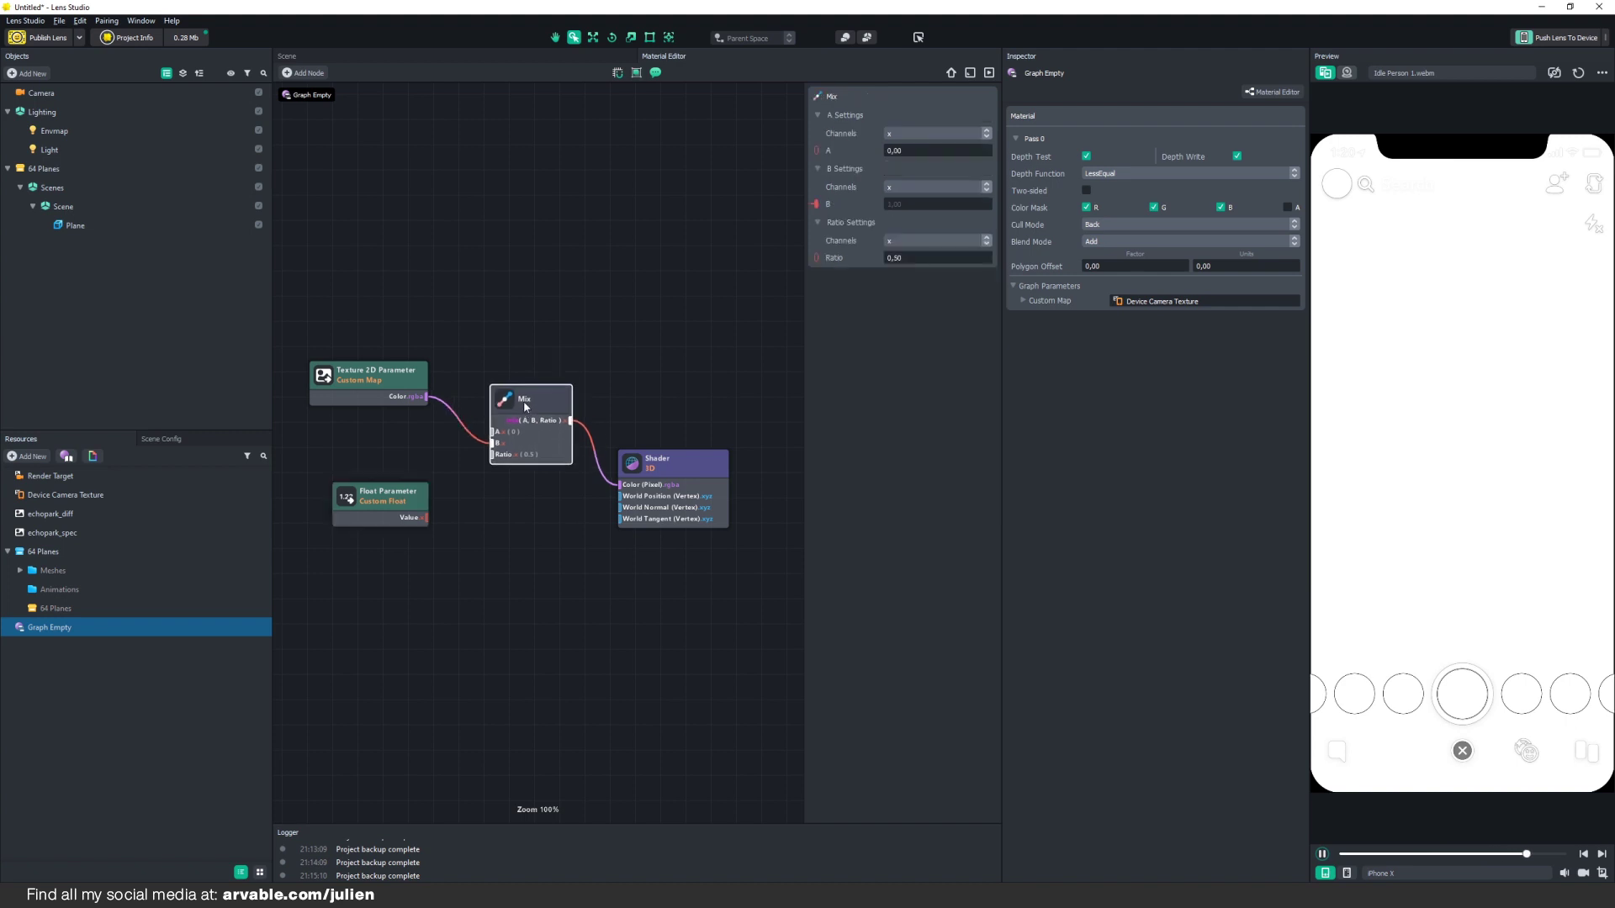
left_click_drag(362, 370, 348, 367)
left_click(303, 323)
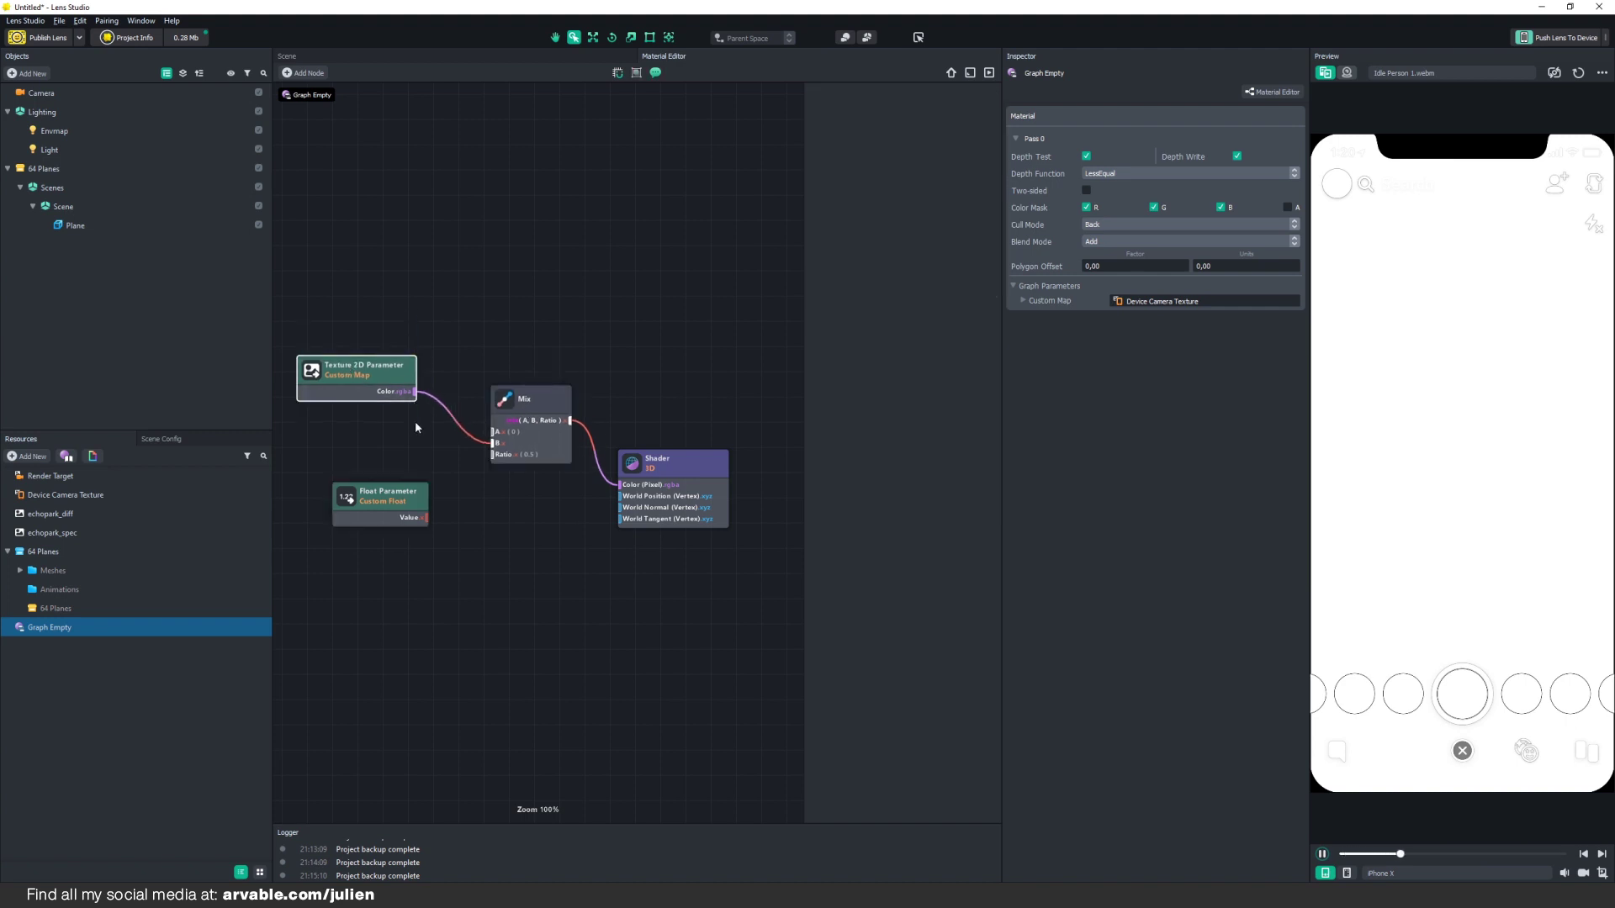
left_click_drag(426, 518, 493, 455)
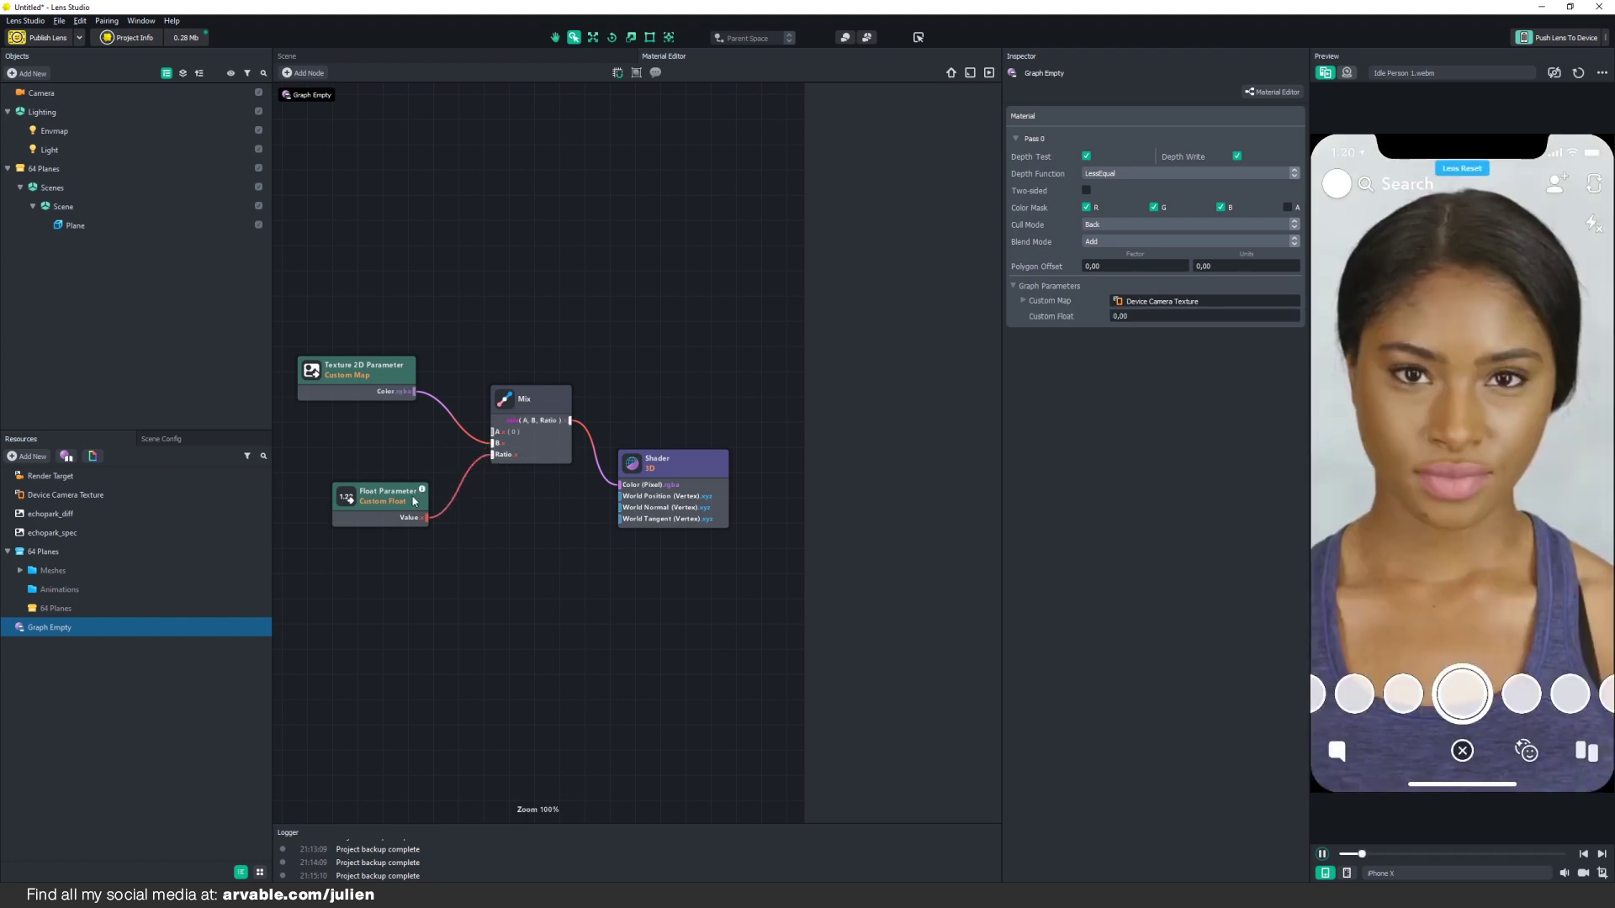
left_click_drag(381, 496, 383, 516)
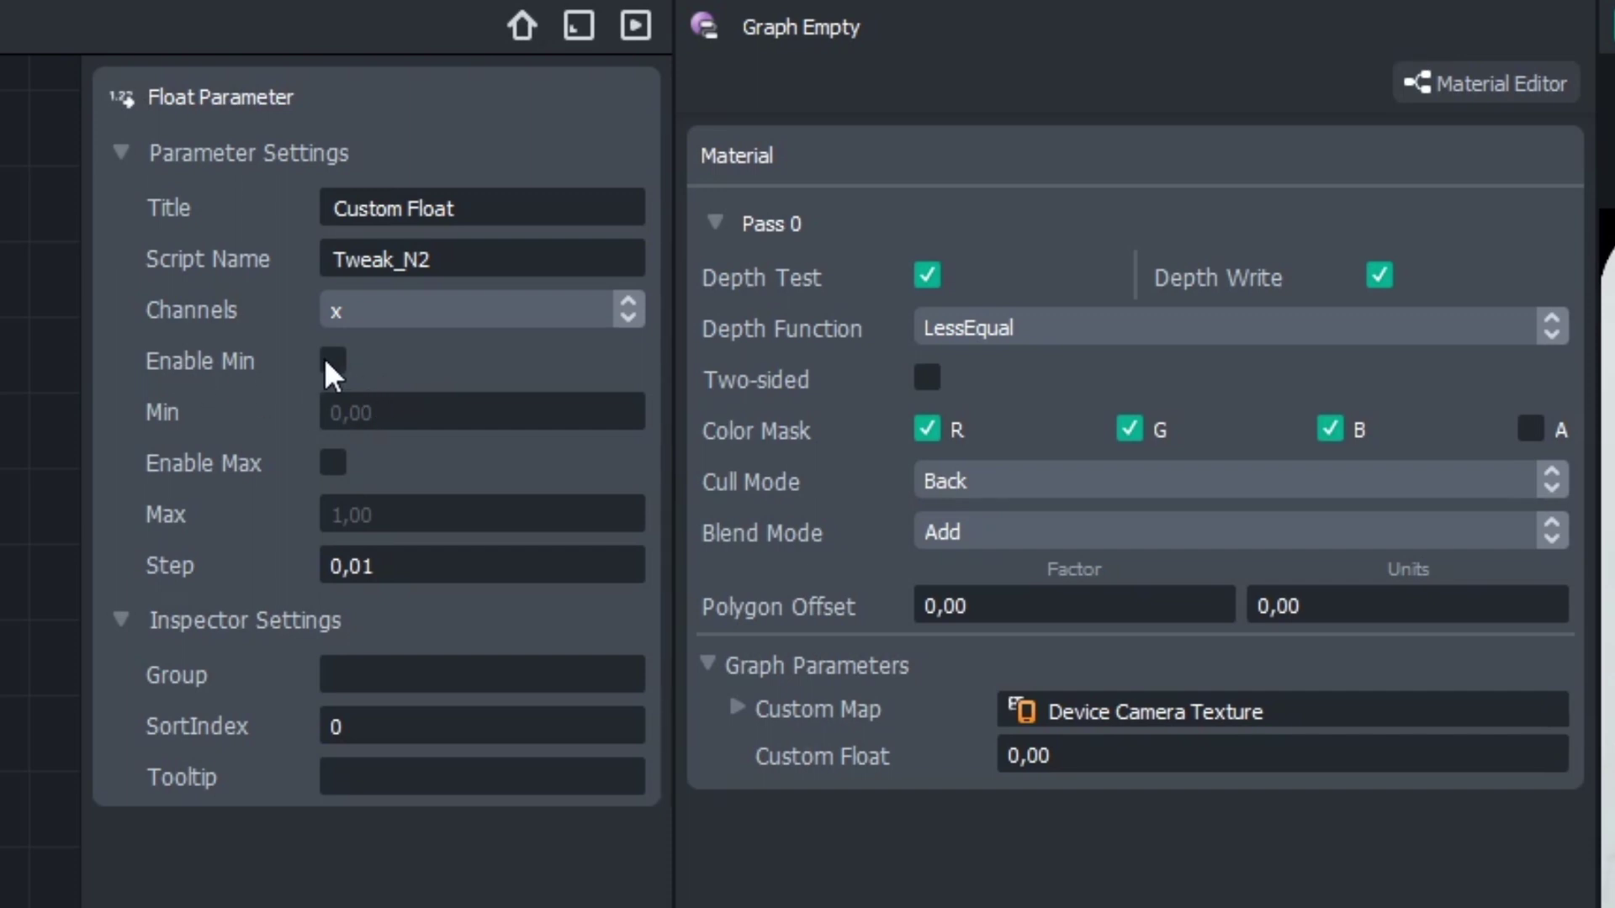
Step: Limit Custom Float to min 0,02 and max 0,10 with step 0,001
left_click(333, 361)
left_click(333, 463)
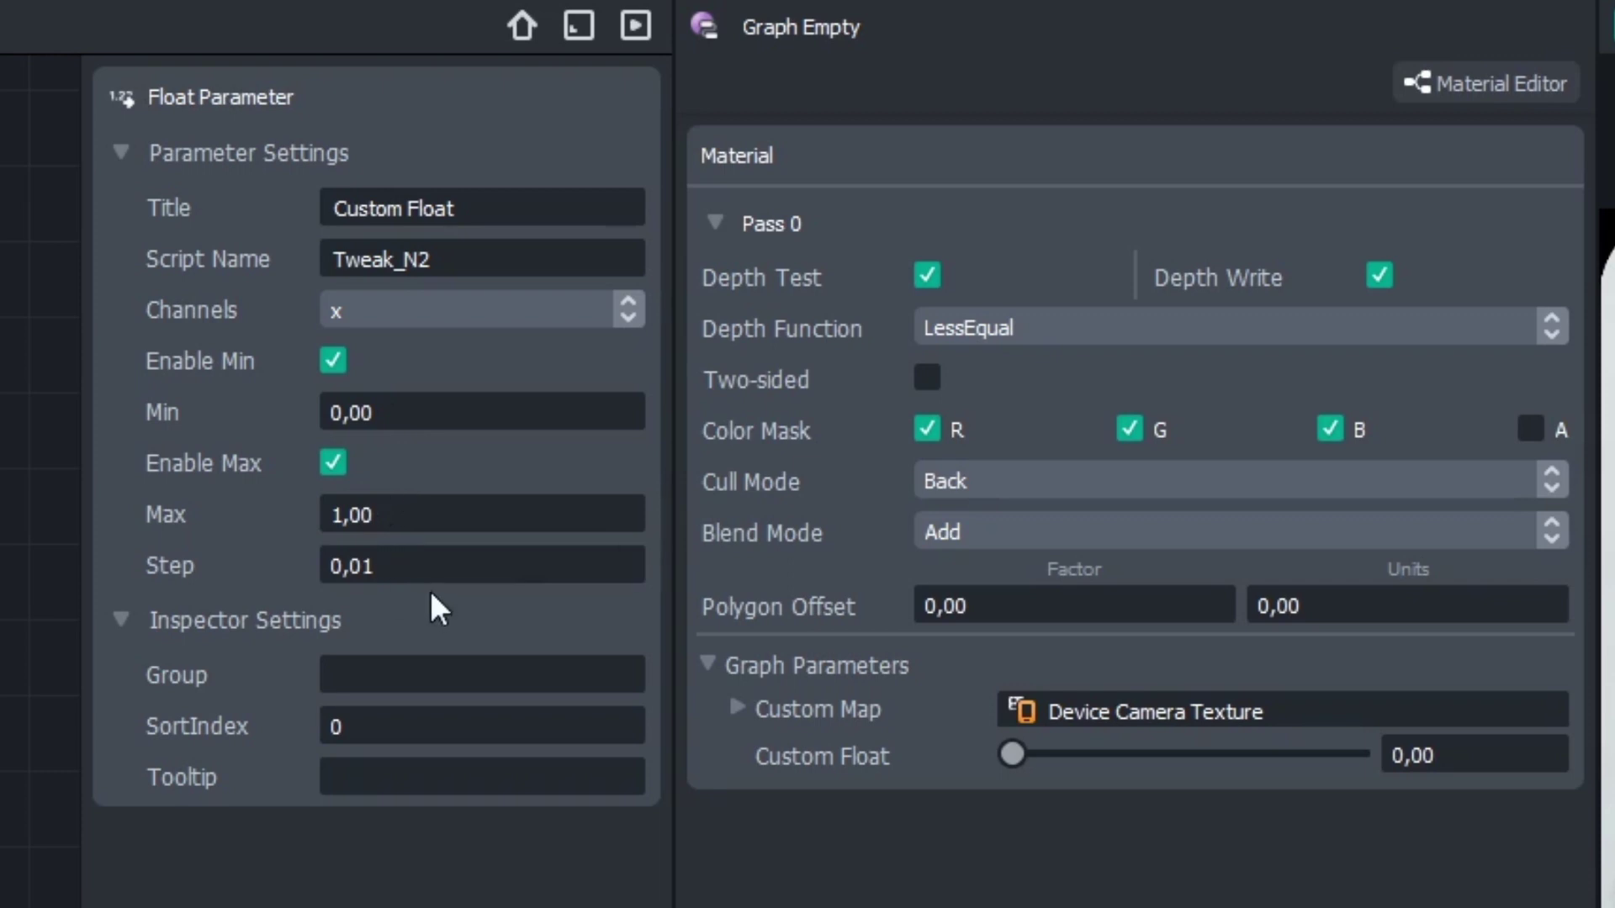
left_click(373, 569)
type("0")
double_click(385, 520)
type("0")
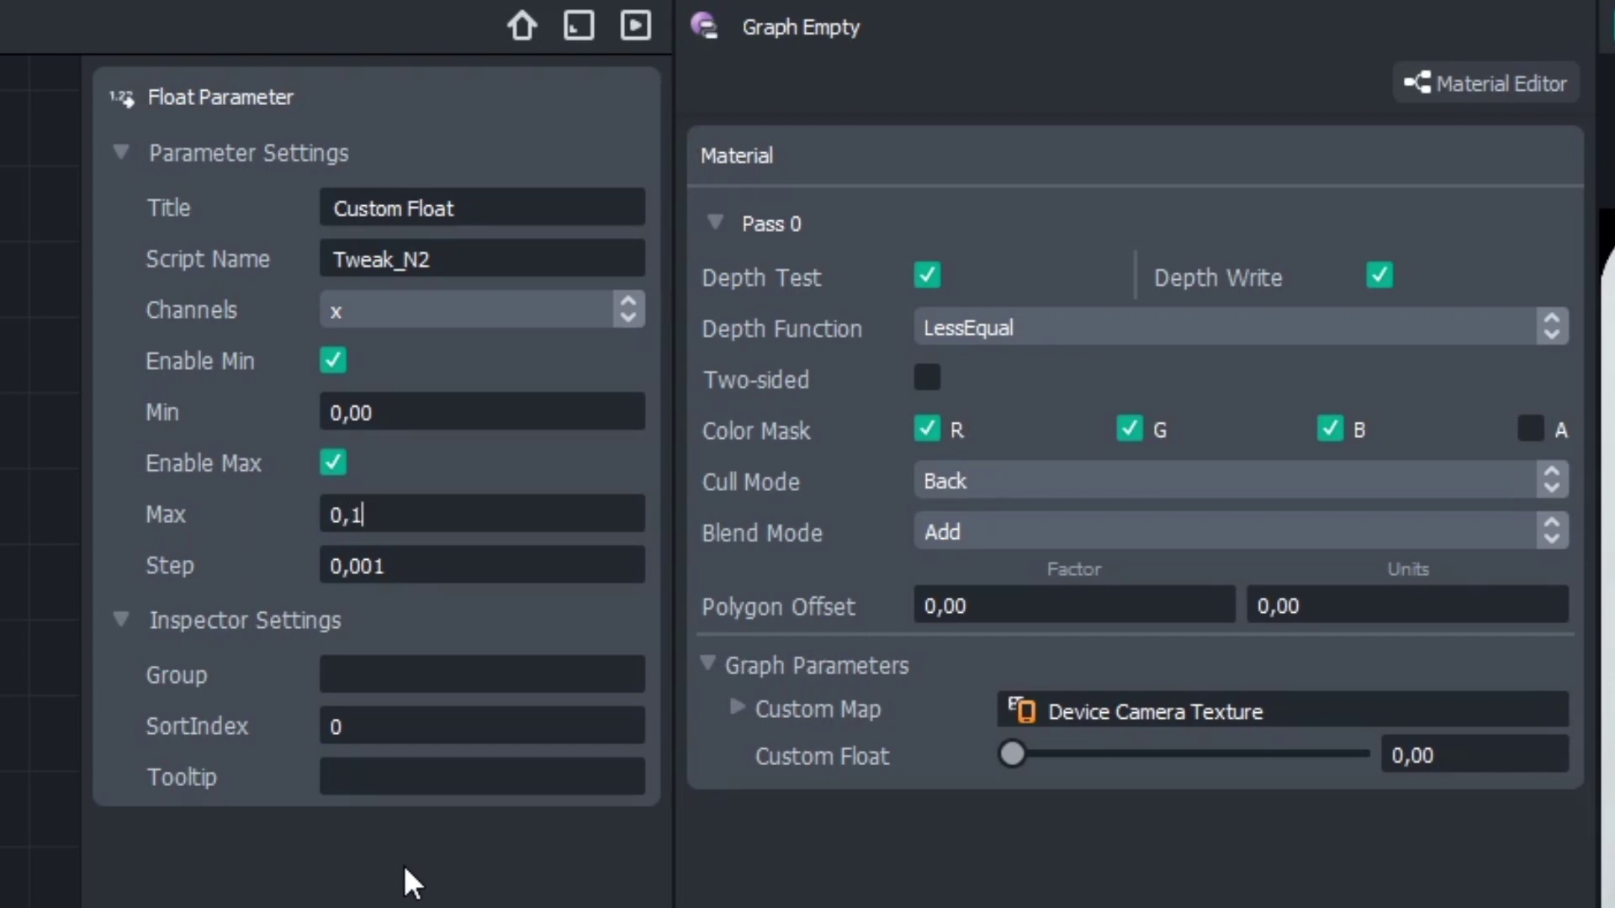
double_click(370, 413)
type("0")
Step: Tune the Custom Float slider to about 0,068, then down to about 0,053
left_click_drag(1013, 757, 1222, 762)
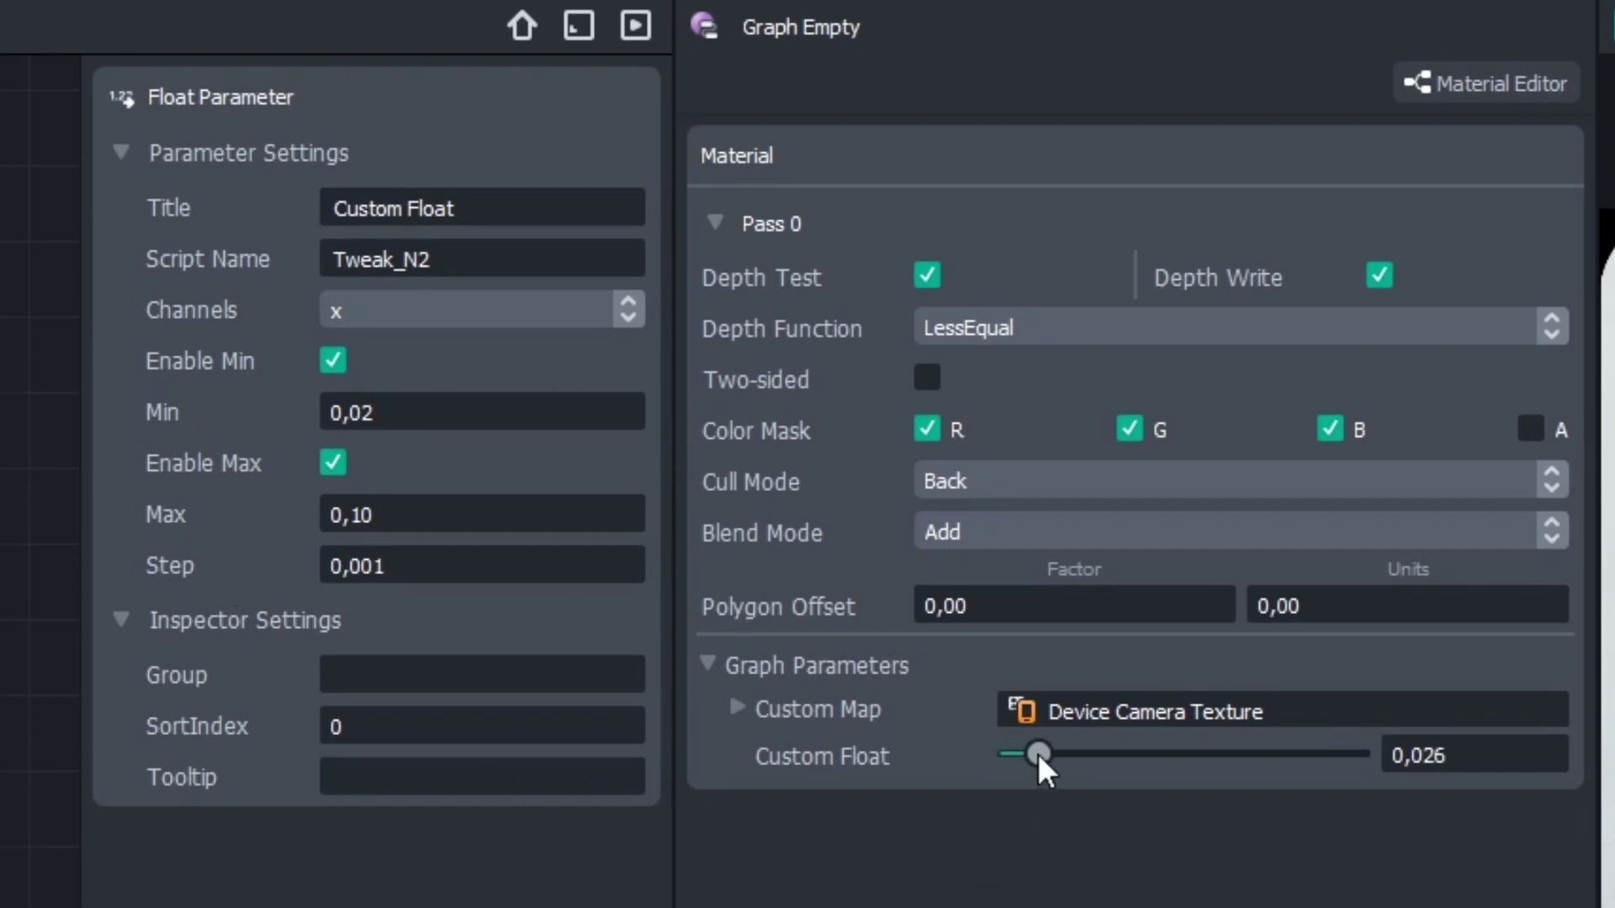
mouse_move(1183, 317)
left_mouse_down()
mouse_move(1161, 317)
mouse_move(1213, 325)
left_mouse_up()
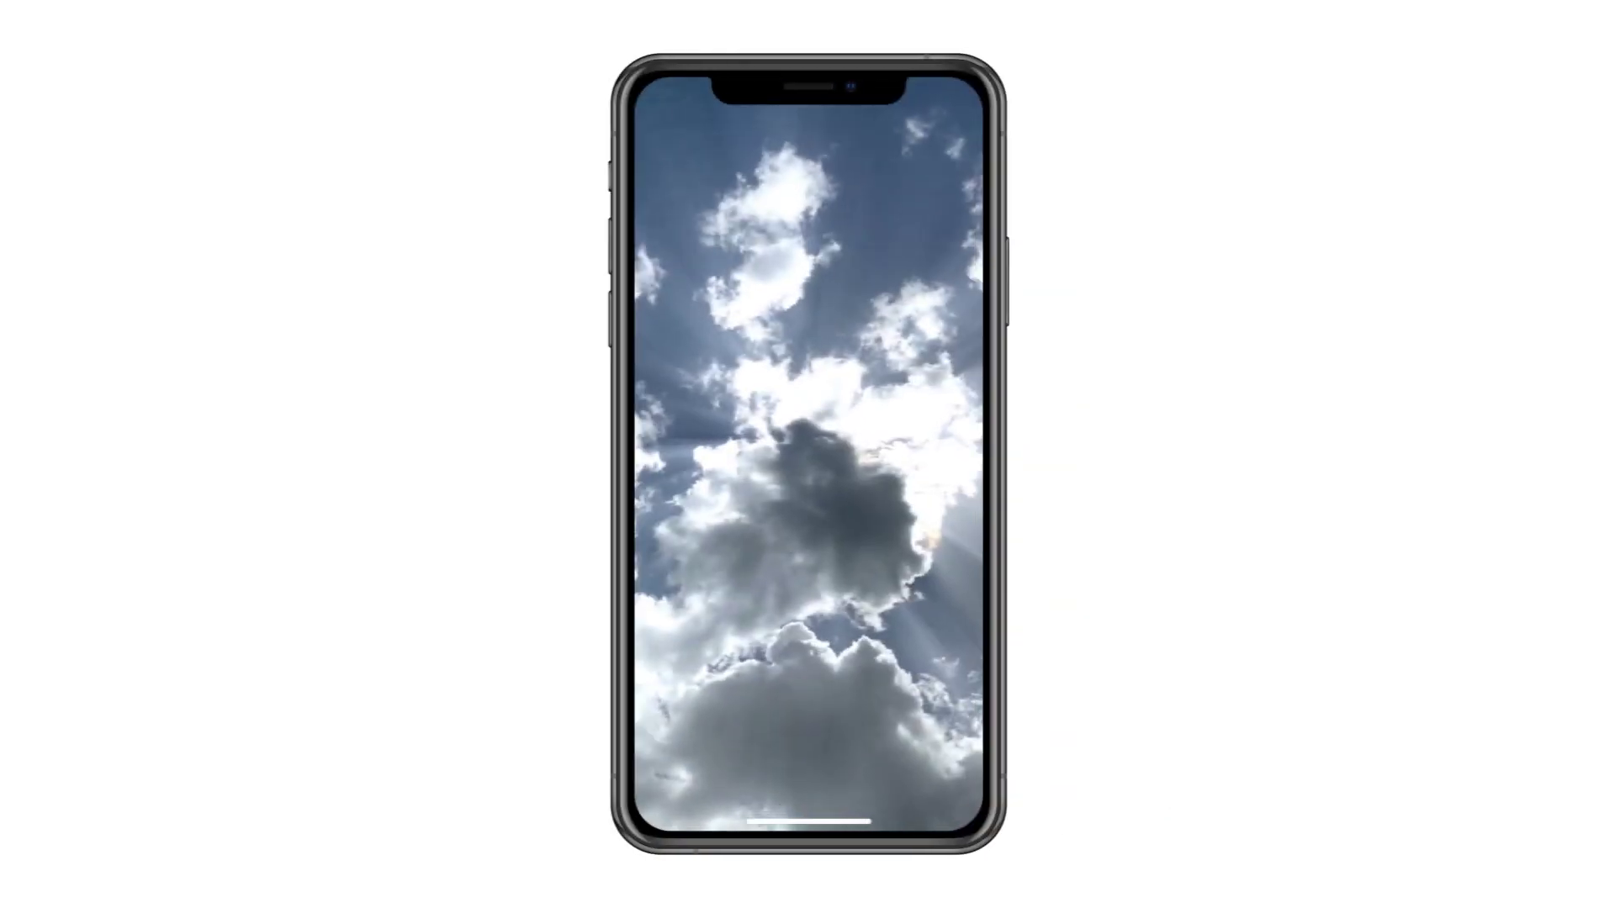